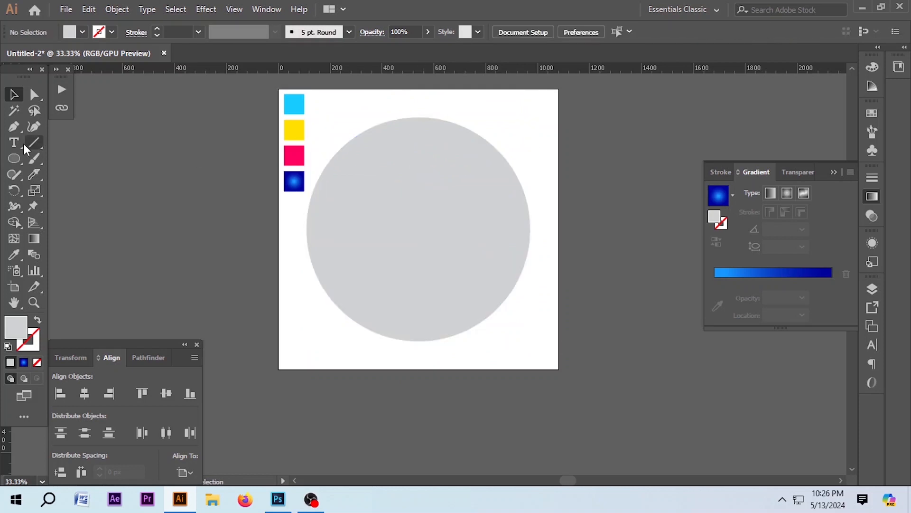
Add the text "Honesty" above the grey circle in Segoe Print and place a copy of it on the line below
{"action": "left_click", "coordinate": [14, 142]}
{"action": "left_click", "coordinate": [329, 103]}
{"action": "left_click", "coordinate": [14, 95]}
{"action": "left_click_drag", "start_coordinate": [347, 104], "coordinate": [380, 114]}
{"action": "left_click_drag", "start_coordinate": [362, 107], "coordinate": [346, 100]}
{"action": "left_click_drag", "start_coordinate": [367, 107], "coordinate": [377, 109]}
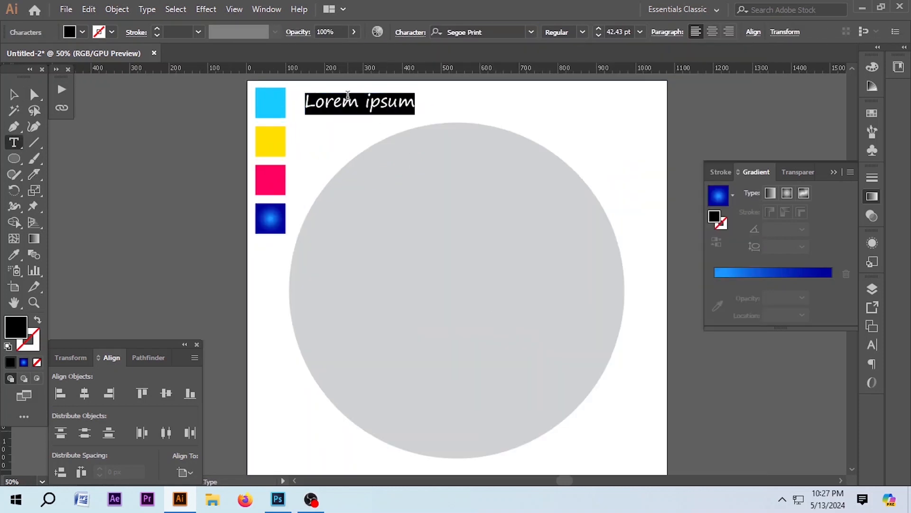
{"action": "type", "text": "Honesty"}
{"action": "key", "text": "Return"}
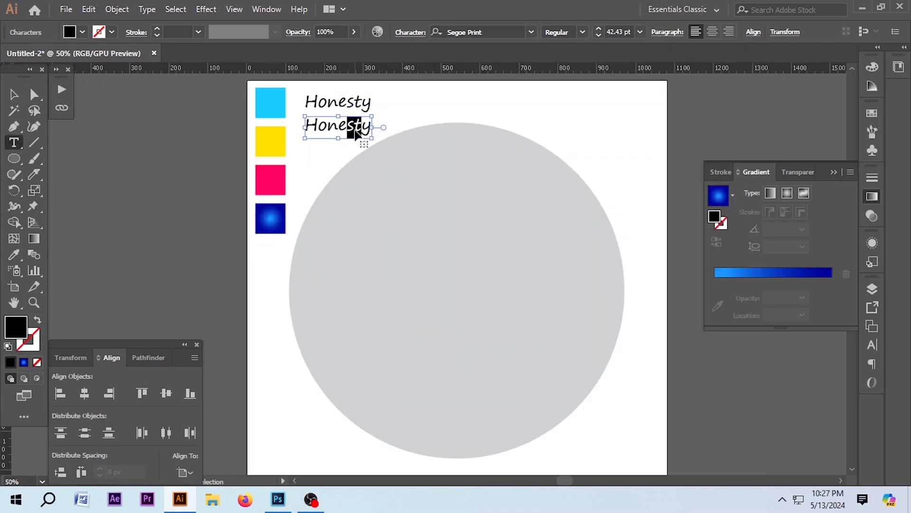
Reword the copied text lines as "is the Best" and "Policy"
{"action": "type", "text": "is the Best"}
{"action": "key", "text": "Return"}
{"action": "type", "text": "Po"}
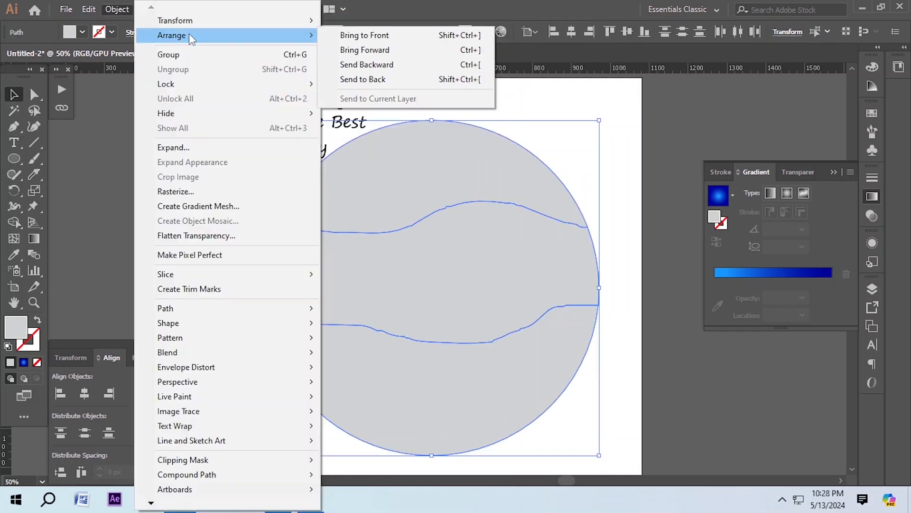
Bring the divided circle pieces to the front and envelope-distort "Honesty" into the upper piece with Make with Top Object
{"action": "left_click", "coordinate": [361, 33]}
{"action": "left_click", "coordinate": [330, 101], "text": "shift"}
{"action": "left_click", "coordinate": [117, 10]}
{"action": "mouse_move", "coordinate": [196, 370]}
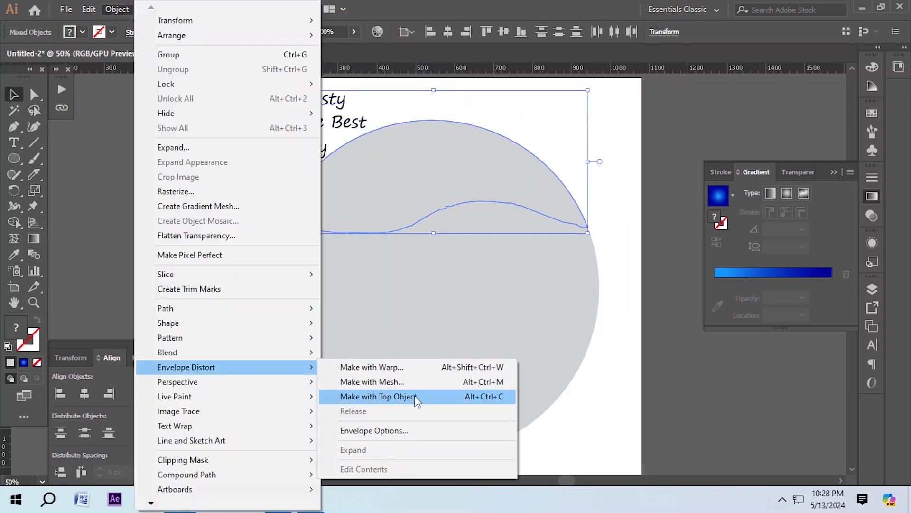
{"action": "left_click", "coordinate": [414, 397]}
Envelope-distort "is the Best" into the middle circle piece with Make with Top Object
{"action": "left_click", "coordinate": [380, 271]}
{"action": "left_click", "coordinate": [311, 125], "text": "shift"}
{"action": "left_click", "coordinate": [117, 9]}
{"action": "left_click", "coordinate": [378, 396]}
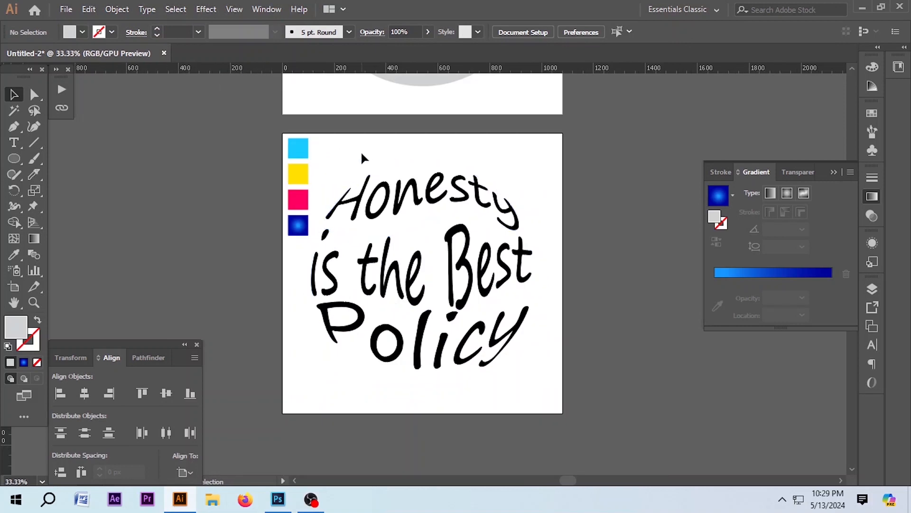
Duplicate the artboard with the distorted lettering directly below the existing one
{"action": "scroll", "coordinate": [331, 127], "scroll_direction": "down", "scroll_amount": 3}
{"action": "scroll", "coordinate": [330, 128], "scroll_direction": "down", "scroll_amount": 3}
{"action": "key", "text": "shift+o"}
{"action": "left_click_drag", "start_coordinate": [468, 156], "coordinate": [468, 406]}
{"action": "scroll", "coordinate": [422, 244], "scroll_direction": "down", "scroll_amount": 10}
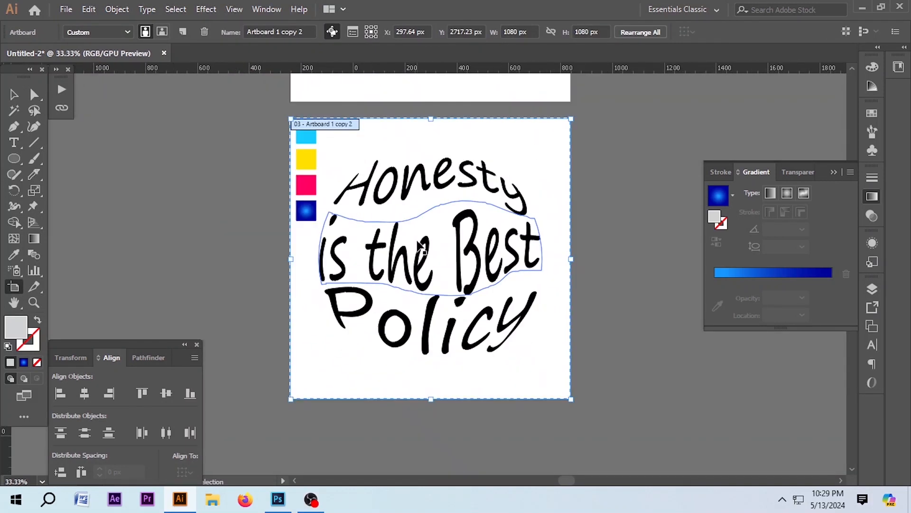
{"action": "key", "text": "ctrl+0"}
Select all three envelope-distorted words and expand them into editable shapes
{"action": "left_click", "coordinate": [34, 94]}
{"action": "left_click", "coordinate": [15, 95]}
{"action": "left_click_drag", "start_coordinate": [308, 102], "coordinate": [595, 415]}
{"action": "left_click", "coordinate": [117, 11]}
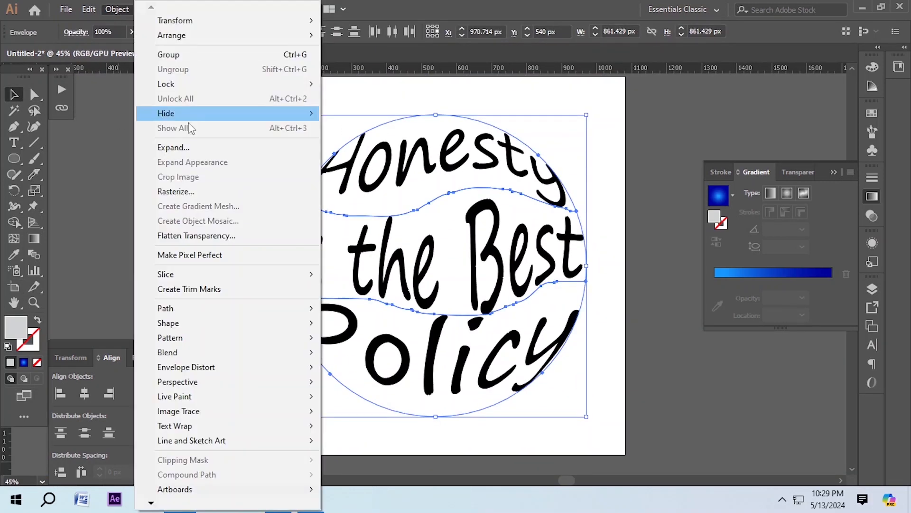
{"action": "left_click", "coordinate": [175, 147]}
{"action": "left_click", "coordinate": [435, 330]}
Select the expanded "Honesty", "is the Best" and "Policy" lettering together
{"action": "left_click", "coordinate": [88, 11]}
{"action": "left_click", "coordinate": [371, 158]}
{"action": "left_click", "coordinate": [363, 254]}
{"action": "left_click", "coordinate": [353, 328]}
{"action": "left_click", "coordinate": [348, 166], "text": "shift"}
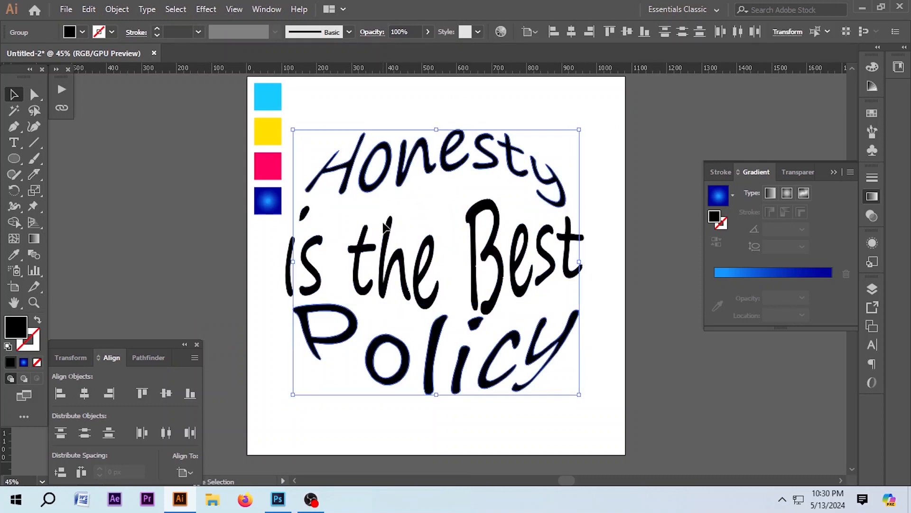
{"action": "left_click", "coordinate": [363, 254], "text": "shift"}
Fill the word "Honesty" with the cyan of the sample square using the Eyedropper
{"action": "left_click", "coordinate": [311, 152]}
{"action": "left_click", "coordinate": [314, 184]}
{"action": "left_click", "coordinate": [14, 255]}
{"action": "left_click", "coordinate": [268, 98]}
Fill "is the Best" with the yellow sample colour and "Policy" with the pink sample colour
{"action": "left_click", "coordinate": [364, 257]}
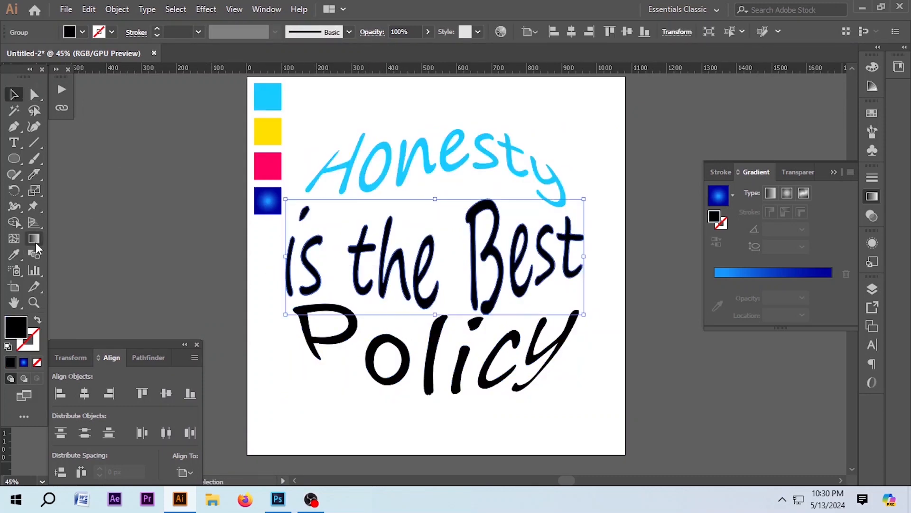
{"action": "left_click", "coordinate": [14, 255]}
{"action": "left_click", "coordinate": [269, 132]}
{"action": "left_click", "coordinate": [352, 327]}
{"action": "left_click", "coordinate": [272, 169]}
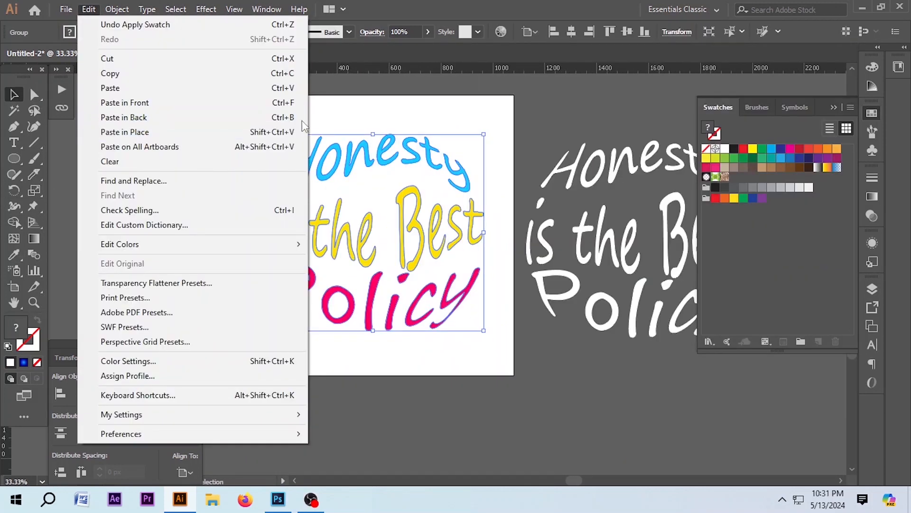
Paste a copy of the coloured lettering in back and shrink it to a small version at the centre
{"action": "left_click", "coordinate": [122, 114]}
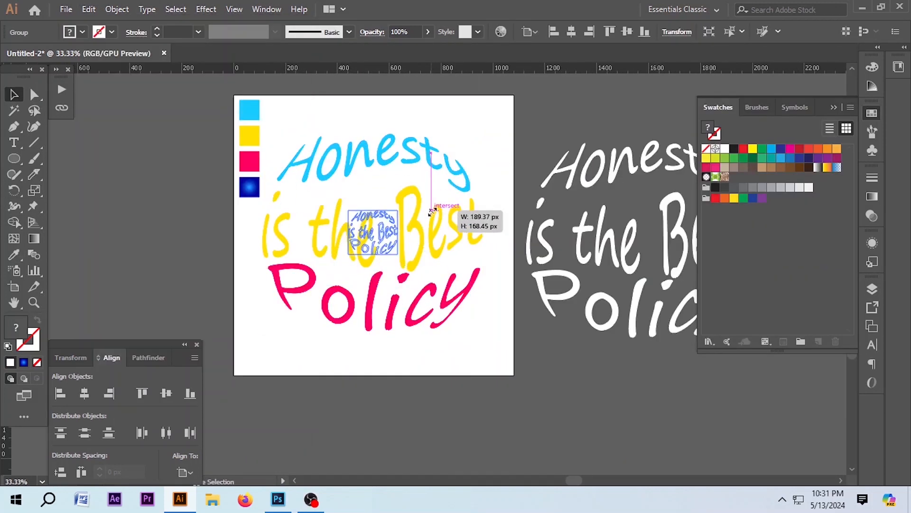
{"action": "key", "text": "ctrl+plus"}
{"action": "key", "text": "ctrl+plus"}
{"action": "key", "text": "ctrl+plus"}
{"action": "key", "text": "ctrl+plus"}
{"action": "key", "text": "ctrl+plus"}
{"action": "key", "text": "ctrl+plus"}
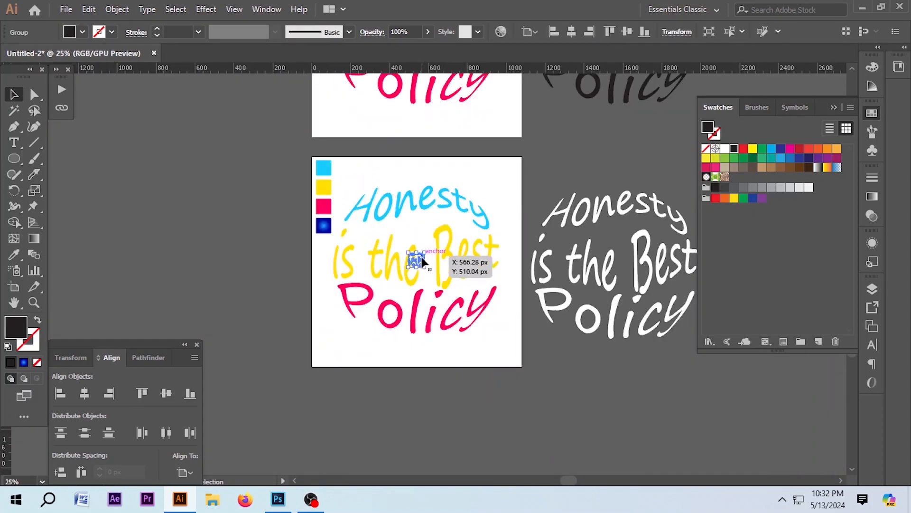
Blend the small central lettering with the large coloured lettering and set the blend spacing value to 500
{"action": "left_click", "coordinate": [122, 9]}
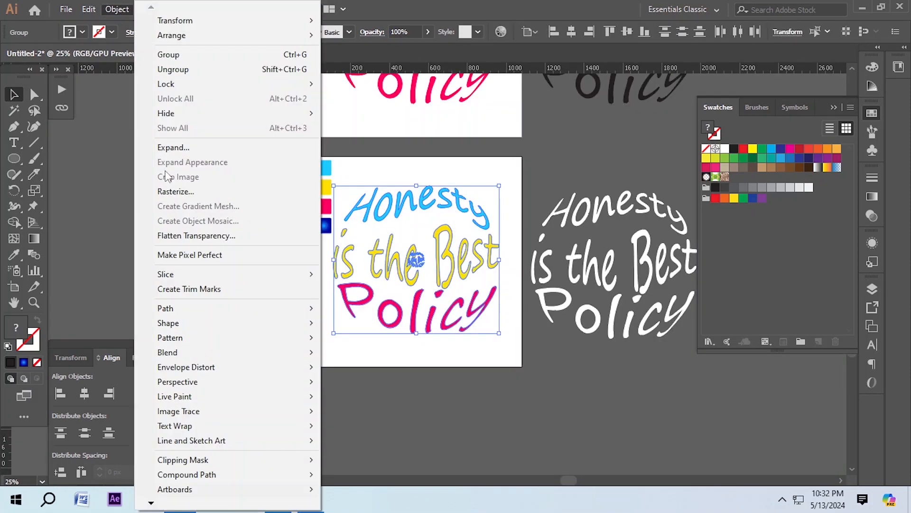
{"action": "left_click", "coordinate": [342, 352]}
{"action": "double_click", "coordinate": [34, 254]}
{"action": "type", "text": "500"}
{"action": "left_click", "coordinate": [579, 200]}
{"action": "left_click", "coordinate": [672, 204]}
{"action": "left_click", "coordinate": [14, 94]}
{"action": "left_click", "coordinate": [273, 183]}
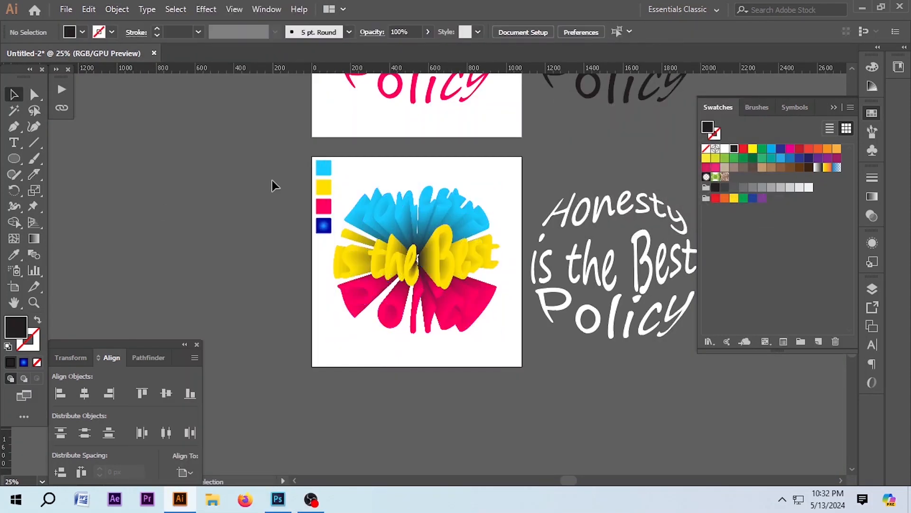
Duplicate the artboard below with its white lettering and align the white copy centrally over the blended lettering
{"action": "scroll", "coordinate": [309, 289], "scroll_direction": "down", "scroll_amount": 5}
{"action": "left_click", "coordinate": [13, 286]}
{"action": "left_click_drag", "start_coordinate": [451, 109], "coordinate": [451, 343]}
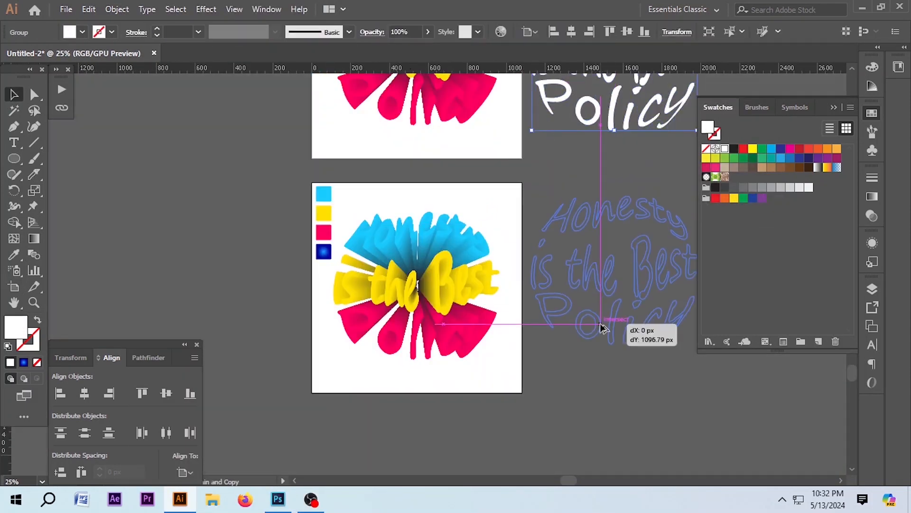
{"action": "left_click_drag", "start_coordinate": [610, 322], "coordinate": [417, 332]}
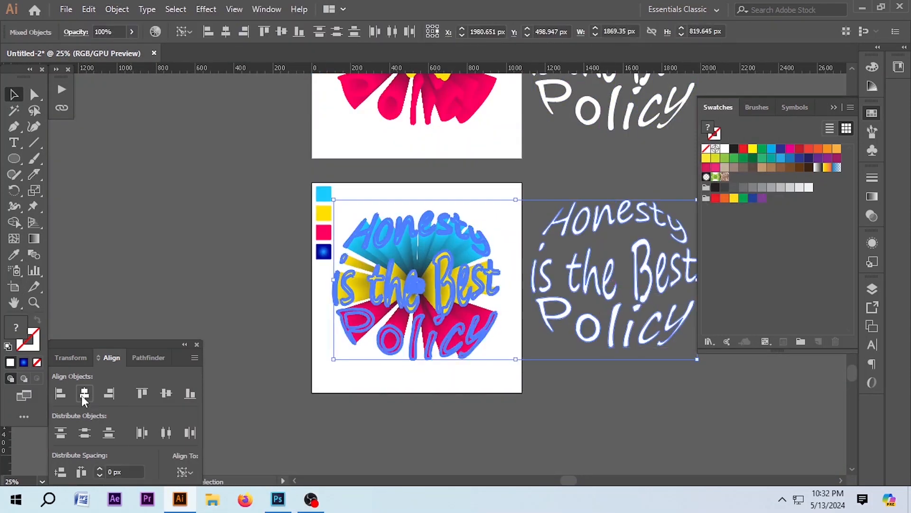
{"action": "key", "text": "ctrl+plus"}
Draw a background rectangle covering the whole artboard behind the lettering and fill it with the blue radial gradient sample
{"action": "key", "text": "m"}
{"action": "left_click_drag", "start_coordinate": [215, 140], "coordinate": [493, 420]}
{"action": "left_click", "coordinate": [362, 65]}
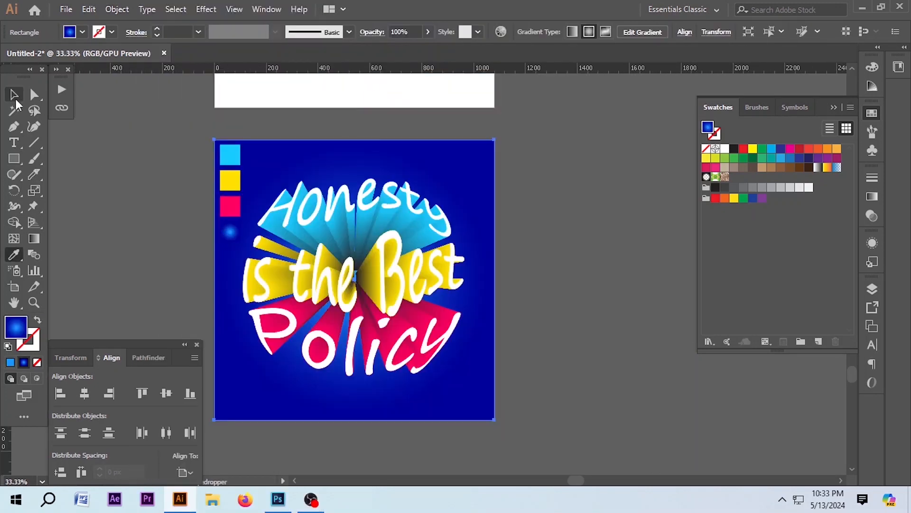
Stretch the background's radial gradient from the artwork's centre to just beyond the artboard edge
{"action": "left_click_drag", "start_coordinate": [349, 280], "coordinate": [521, 280]}
{"action": "left_click", "coordinate": [14, 94]}
{"action": "left_click", "coordinate": [508, 176]}
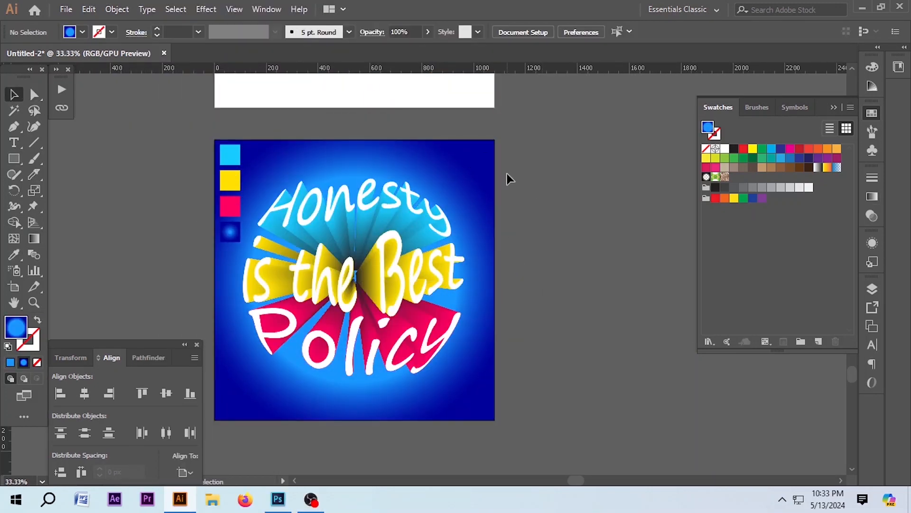
Apply a Drop Shadow effect to the white lettering
{"action": "left_click", "coordinate": [417, 208]}
{"action": "left_click", "coordinate": [206, 10]}
{"action": "mouse_move", "coordinate": [227, 159]}
{"action": "left_click", "coordinate": [379, 160]}
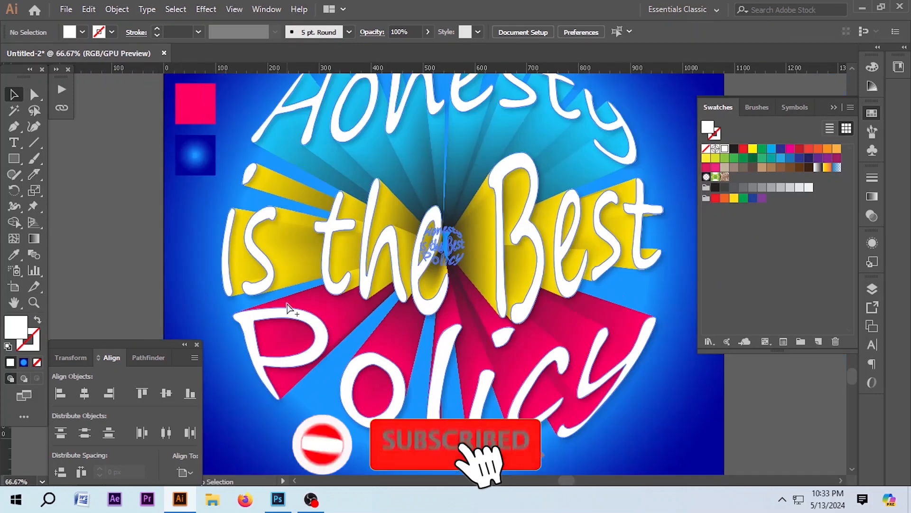
Draw a small white square above "Honesty" and turn it into a four-pointed star with Pucker & Bloat
{"action": "left_click_drag", "start_coordinate": [372, 179], "coordinate": [387, 193]}
{"action": "left_click", "coordinate": [206, 9]}
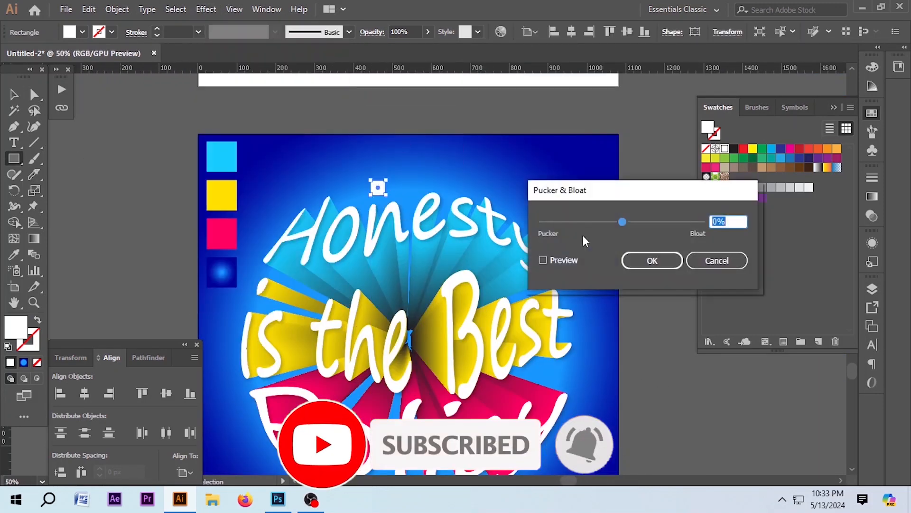
{"action": "left_click", "coordinate": [651, 260]}
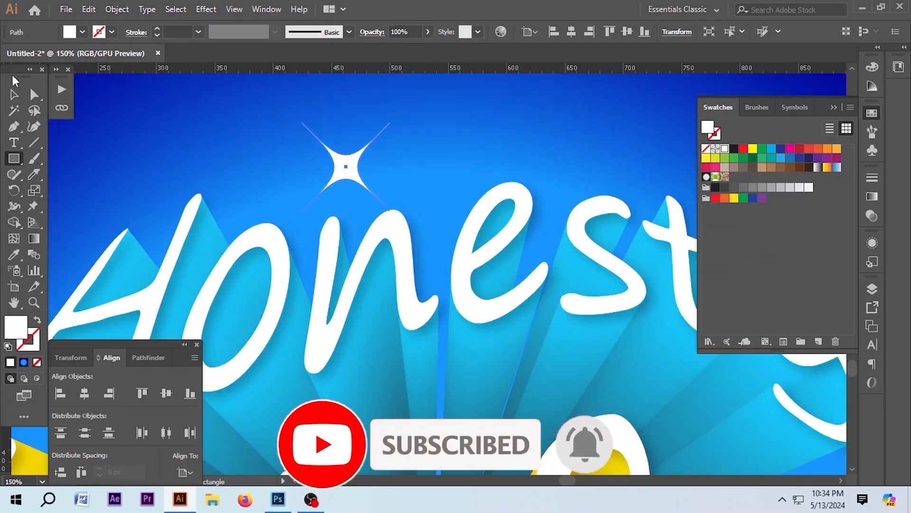
Give the white star a soft glow with a blur effect
{"action": "left_click", "coordinate": [14, 94]}
{"action": "scroll", "coordinate": [327, 158], "scroll_direction": "down", "scroll_amount": 1}
{"action": "left_click", "coordinate": [206, 9]}
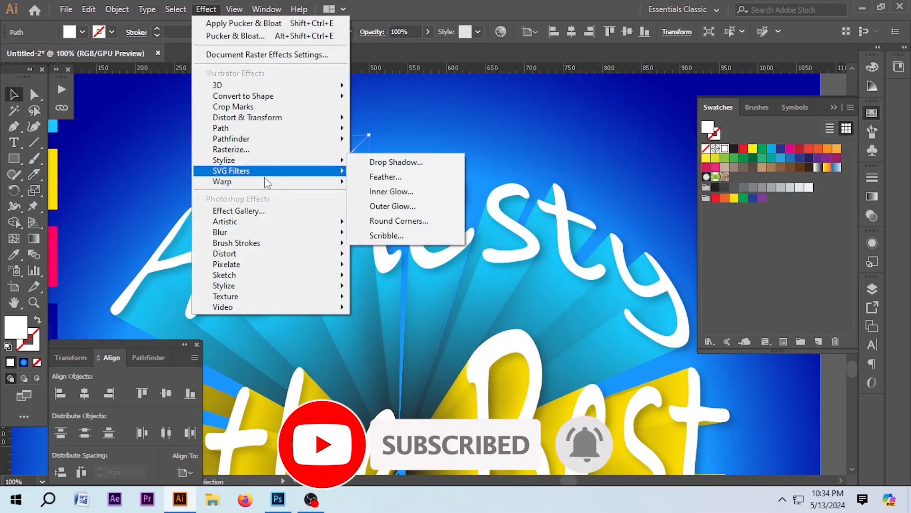
{"action": "mouse_move", "coordinate": [228, 231]}
{"action": "left_click", "coordinate": [379, 232]}
{"action": "left_click", "coordinate": [638, 203]}
{"action": "scroll", "coordinate": [348, 212], "scroll_direction": "down", "scroll_amount": 3}
{"action": "scroll", "coordinate": [337, 201], "scroll_direction": "up", "scroll_amount": 3}
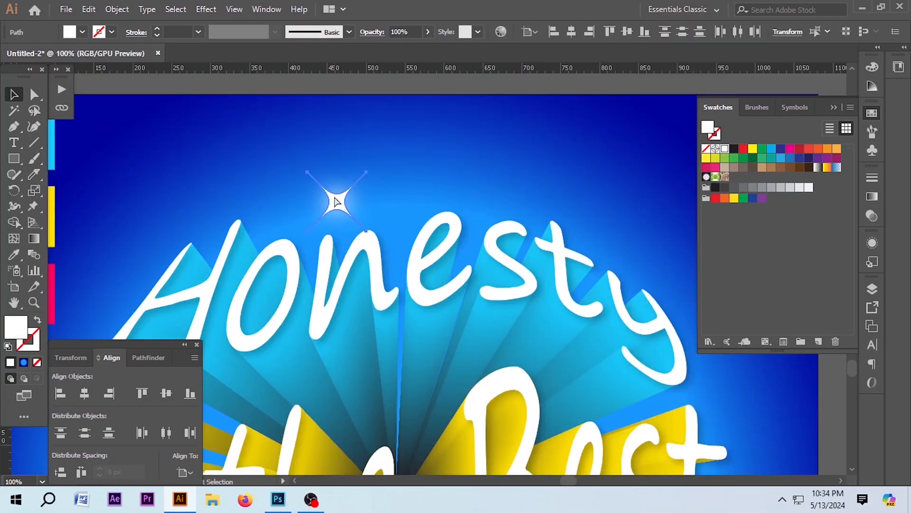
Group the glowing star and place copies of it above the end of "Honesty" and over "Policy"
{"action": "key", "text": "ctrl+g"}
{"action": "left_click_drag", "start_coordinate": [336, 201], "coordinate": [549, 202]}
{"action": "left_click_drag", "start_coordinate": [608, 201], "coordinate": [485, 213]}
{"action": "scroll", "coordinate": [478, 182], "scroll_direction": "down", "scroll_amount": 3}
{"action": "left_click", "coordinate": [617, 194]}
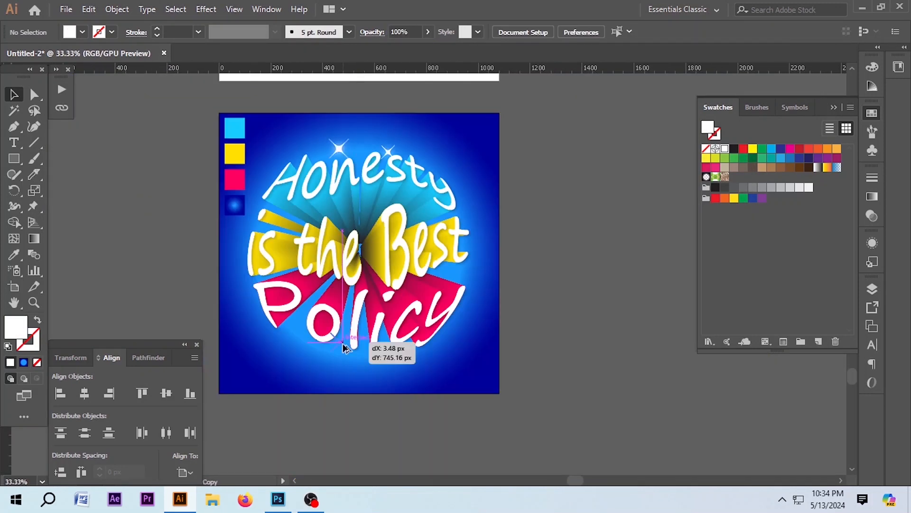
{"action": "left_click_drag", "start_coordinate": [356, 336], "coordinate": [346, 311]}
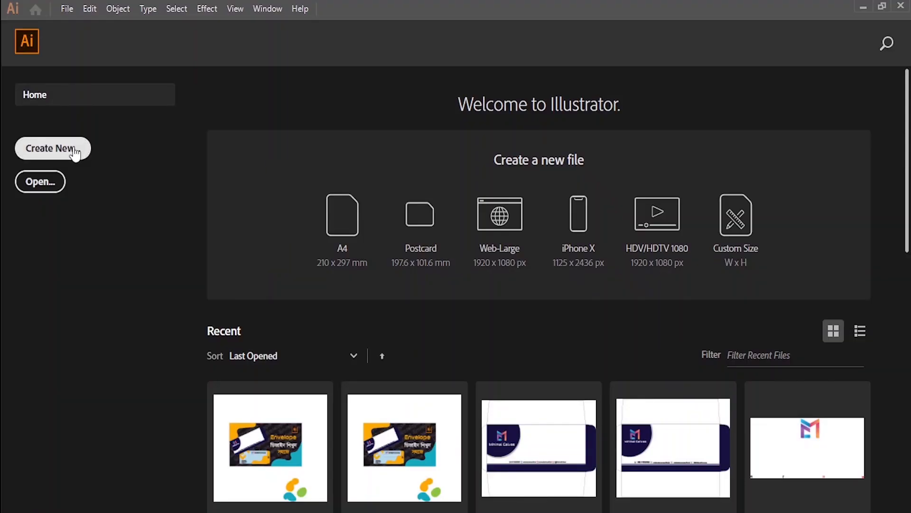
Start a new document and set its width and height to 1080 pixels each
{"action": "left_click", "coordinate": [74, 151]}
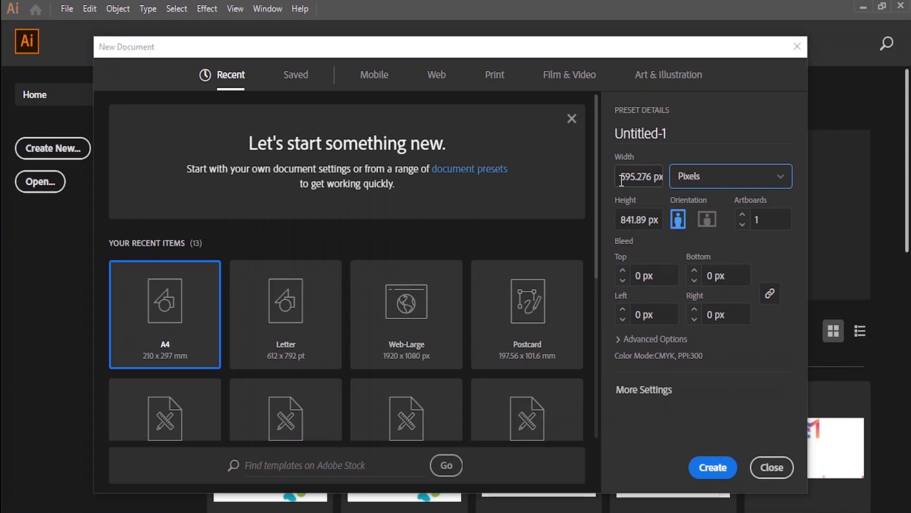
{"action": "left_click", "coordinate": [621, 180]}
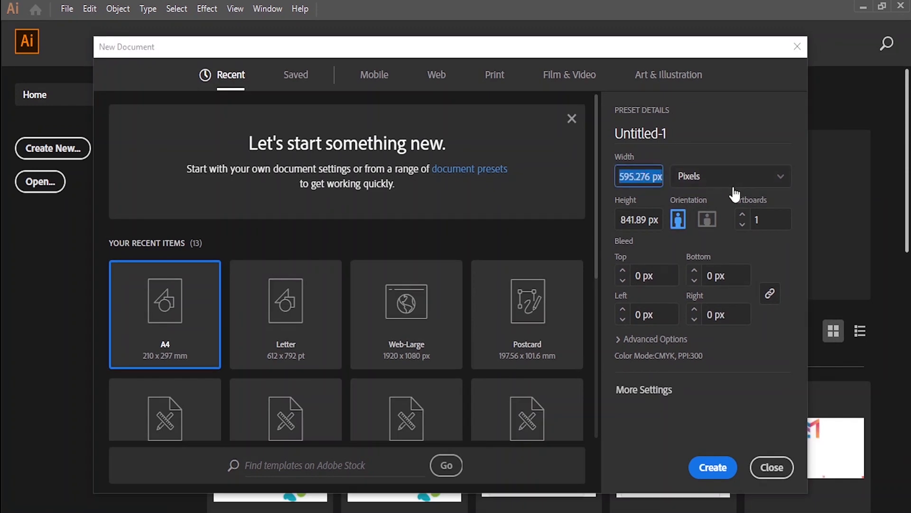
{"action": "type", "text": "1080"}
{"action": "key", "text": "Tab"}
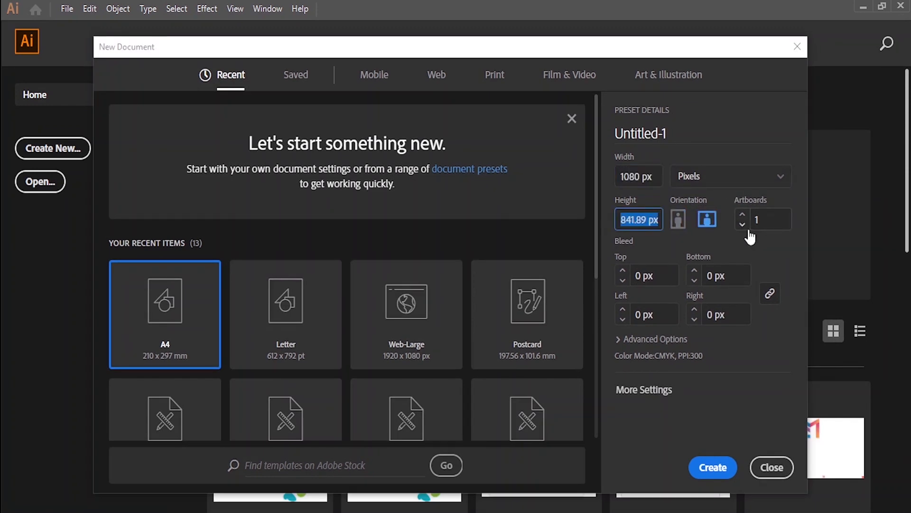
{"action": "type", "text": "1080"}
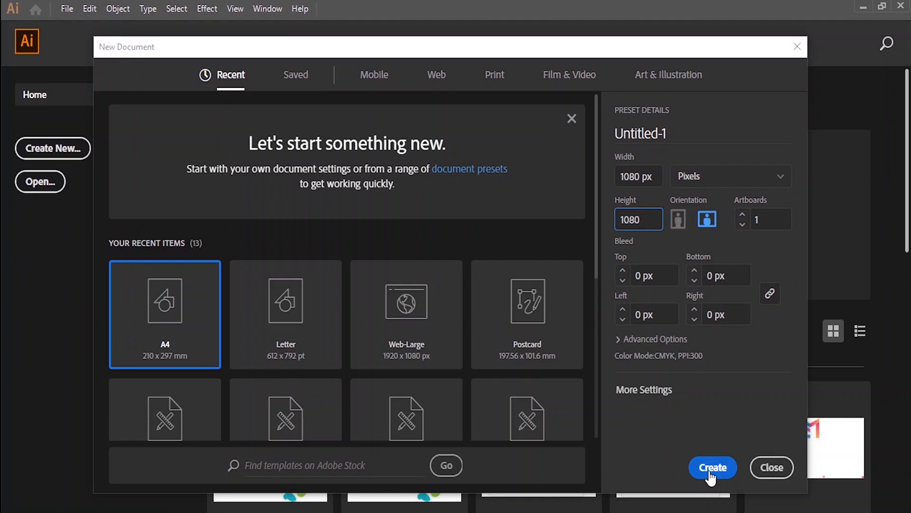
Set the new document's colour mode to RGB and create the document
{"action": "left_click", "coordinate": [658, 399]}
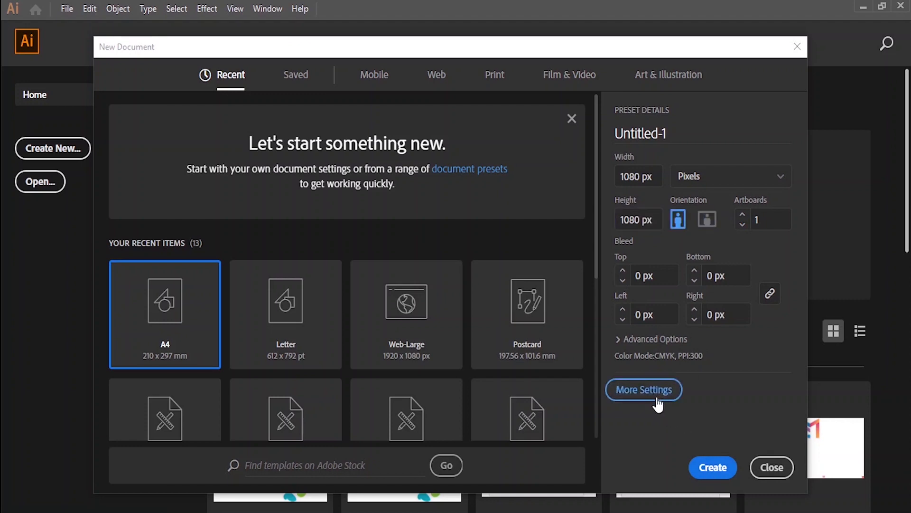
{"action": "left_click", "coordinate": [407, 326]}
{"action": "left_click", "coordinate": [403, 356]}
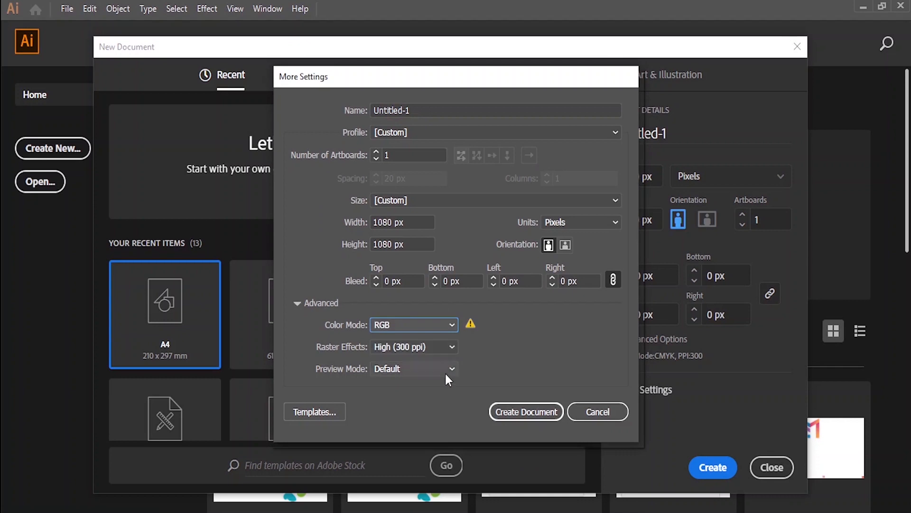
{"action": "left_click", "coordinate": [515, 408]}
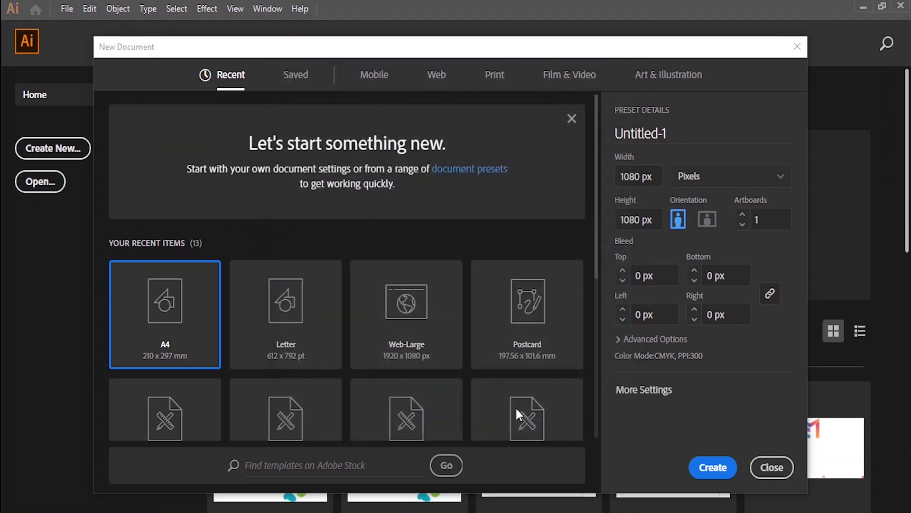
{"action": "left_click", "coordinate": [710, 466]}
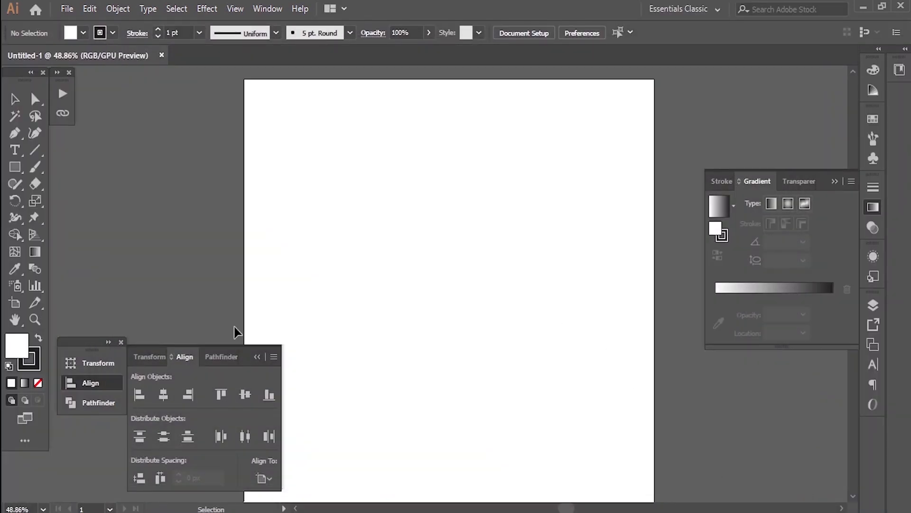
Collapse the open Align and Gradient panels and show the whole blank artboard
{"action": "left_click", "coordinate": [258, 357]}
{"action": "left_click", "coordinate": [834, 181]}
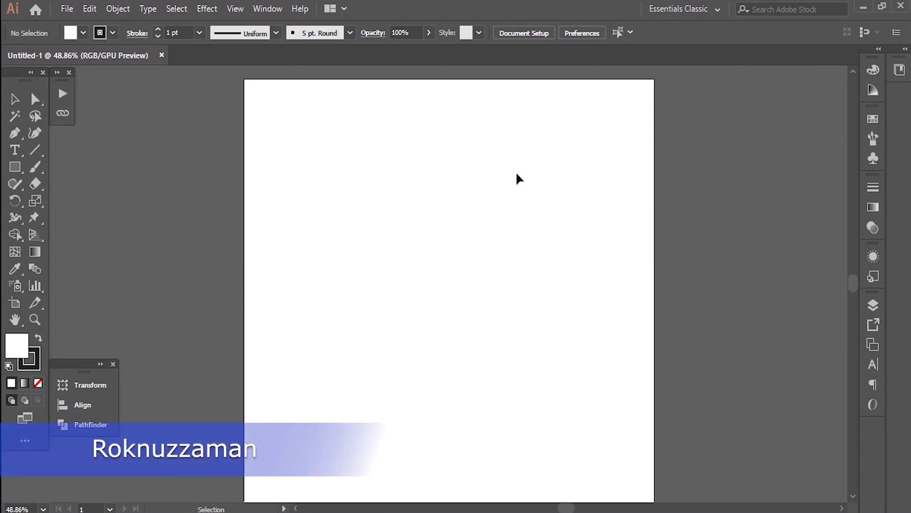
{"action": "scroll", "coordinate": [522, 176], "scroll_direction": "down", "scroll_amount": 1}
{"action": "scroll", "coordinate": [517, 166], "scroll_direction": "up", "scroll_amount": 1}
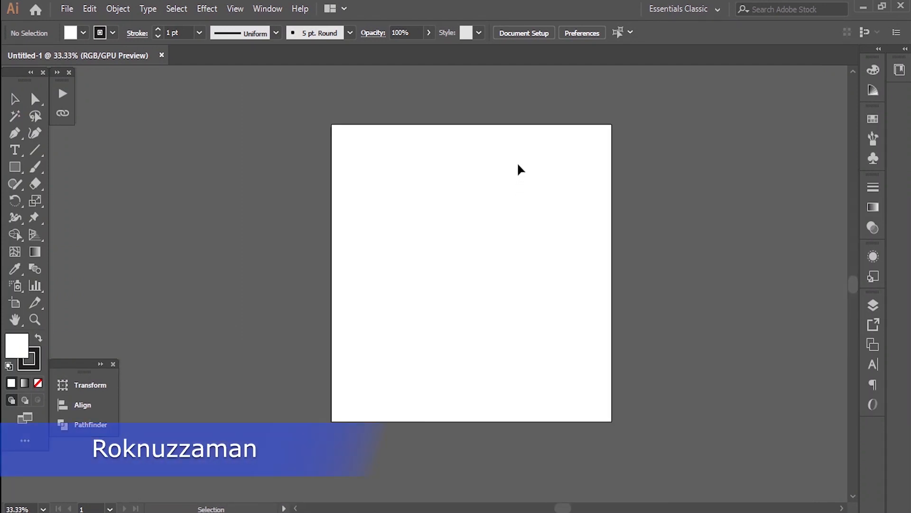
Draw a small square about 80 px wide near the artboard's upper-left corner and remove its stroke
{"action": "left_click", "coordinate": [16, 166]}
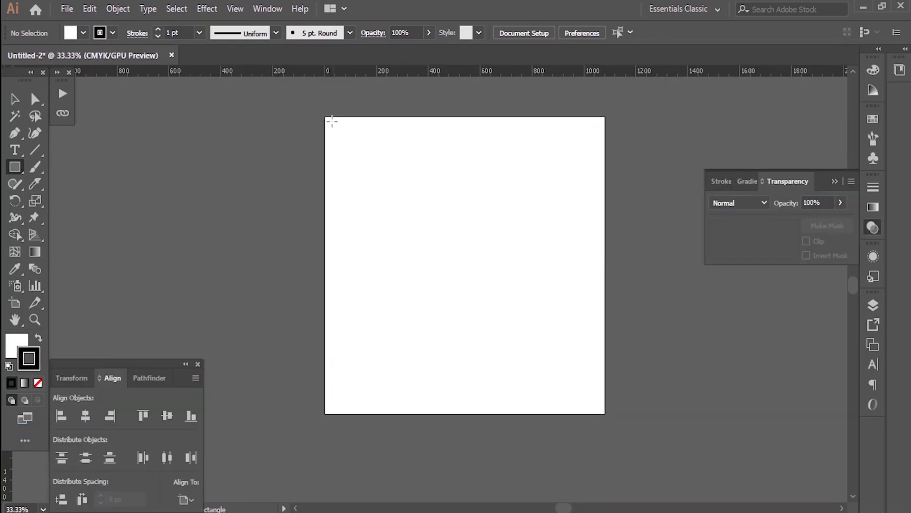
{"action": "left_click_drag", "start_coordinate": [331, 122], "coordinate": [344, 146]}
{"action": "key", "text": "ctrl+plus"}
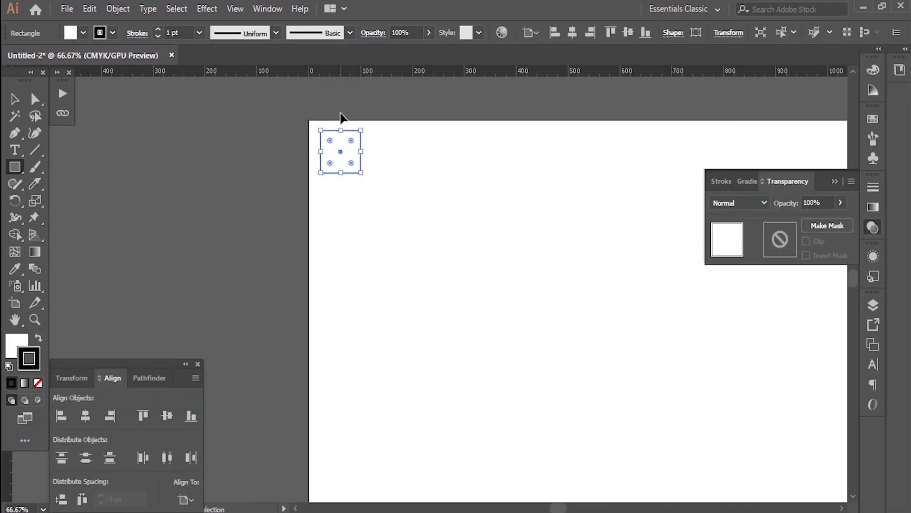
{"action": "left_click", "coordinate": [112, 32]}
{"action": "left_click", "coordinate": [10, 56]}
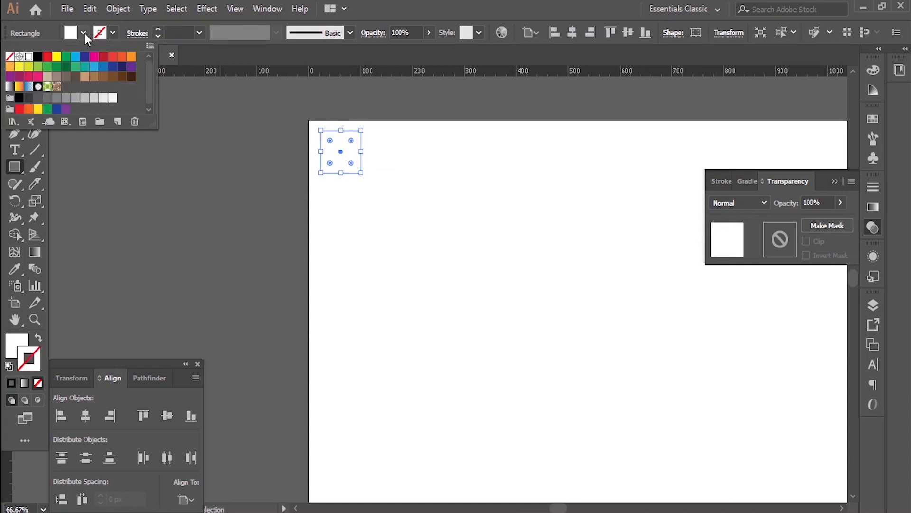
Fill the square with bright cyan, adjusting the colour to RGB 24, 210, 255
{"action": "left_click", "coordinate": [75, 56]}
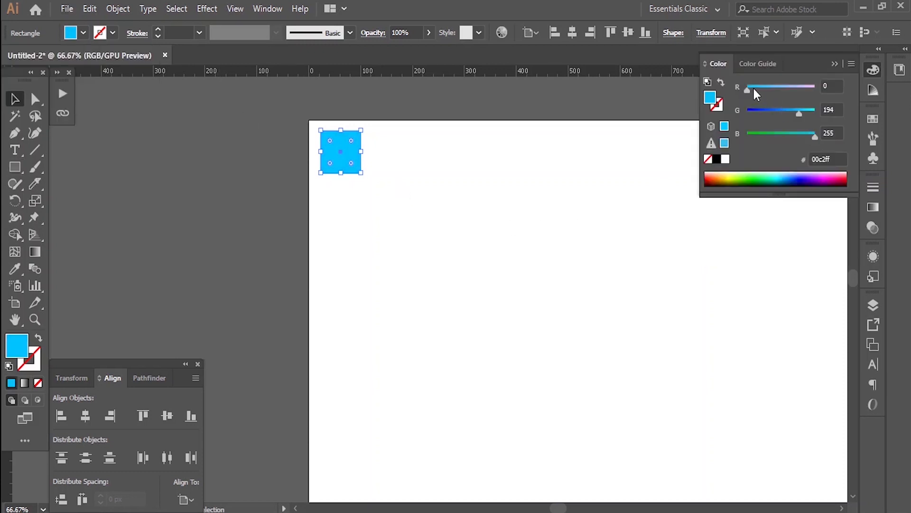
{"action": "left_click", "coordinate": [753, 89]}
{"action": "left_click_drag", "start_coordinate": [799, 112], "coordinate": [803, 112]}
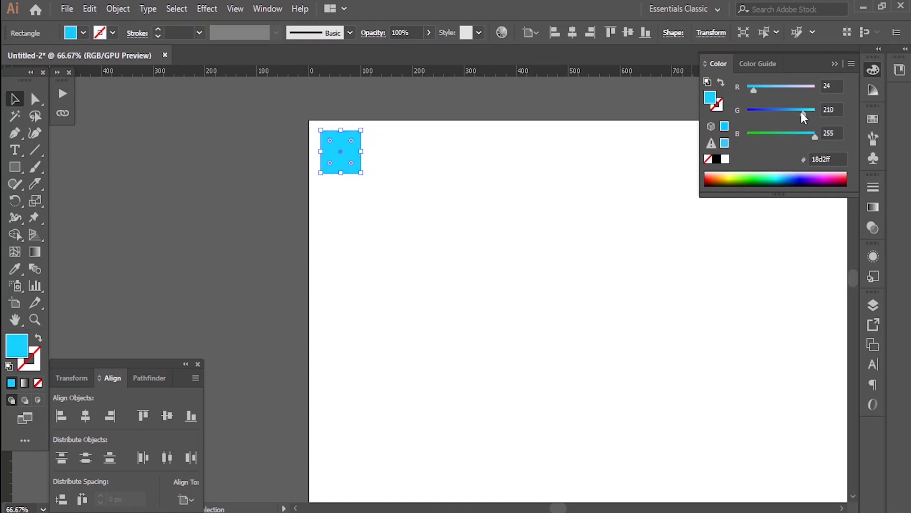
{"action": "left_click", "coordinate": [445, 190]}
Copy the cyan square straight down three times at even spacing to make a column of four squares
{"action": "left_click", "coordinate": [350, 158]}
{"action": "left_click_drag", "start_coordinate": [355, 153], "coordinate": [376, 193]}
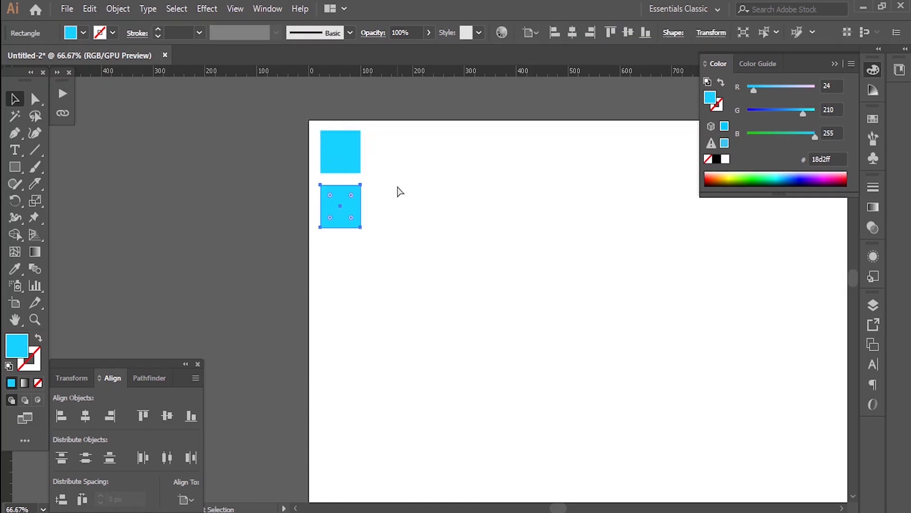
{"action": "key", "text": "ctrl+d"}
{"action": "key", "text": "ctrl+d"}
{"action": "left_click", "coordinate": [372, 222]}
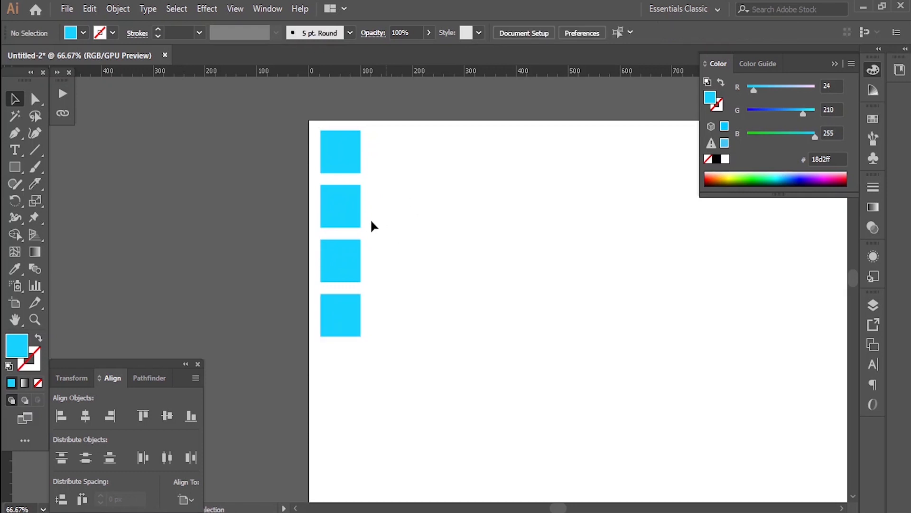
Recolour the second square to golden yellow, RGB 255, 224, 0
{"action": "left_click", "coordinate": [350, 209]}
{"action": "left_click_drag", "start_coordinate": [799, 86], "coordinate": [819, 83]}
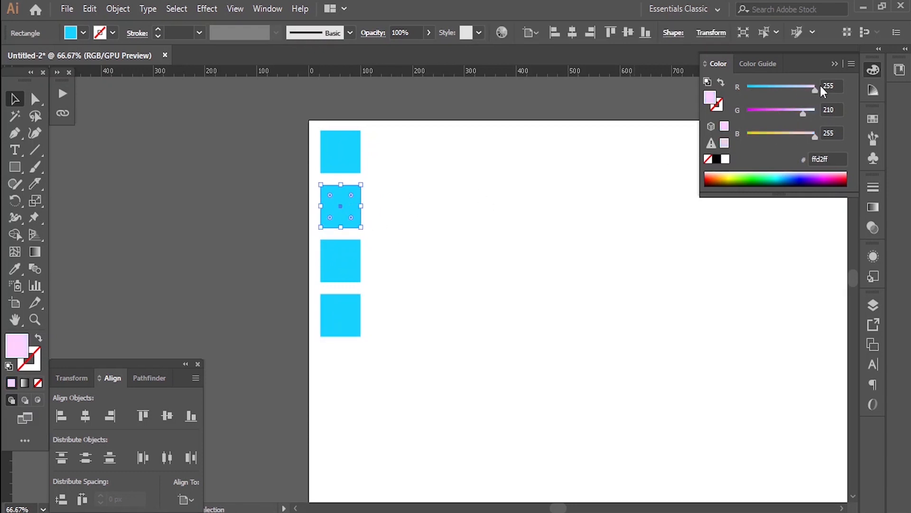
{"action": "left_click_drag", "start_coordinate": [793, 130], "coordinate": [823, 114]}
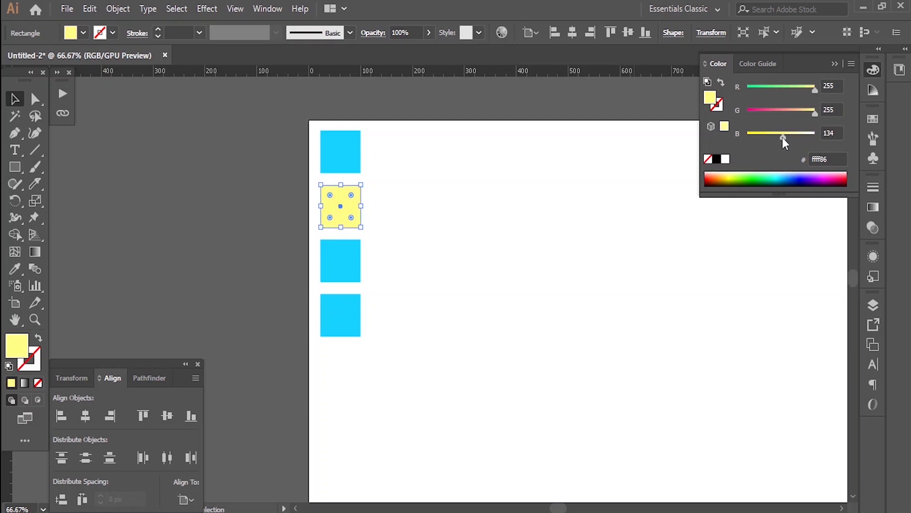
{"action": "left_click_drag", "start_coordinate": [783, 138], "coordinate": [730, 141]}
{"action": "left_click", "coordinate": [807, 113]}
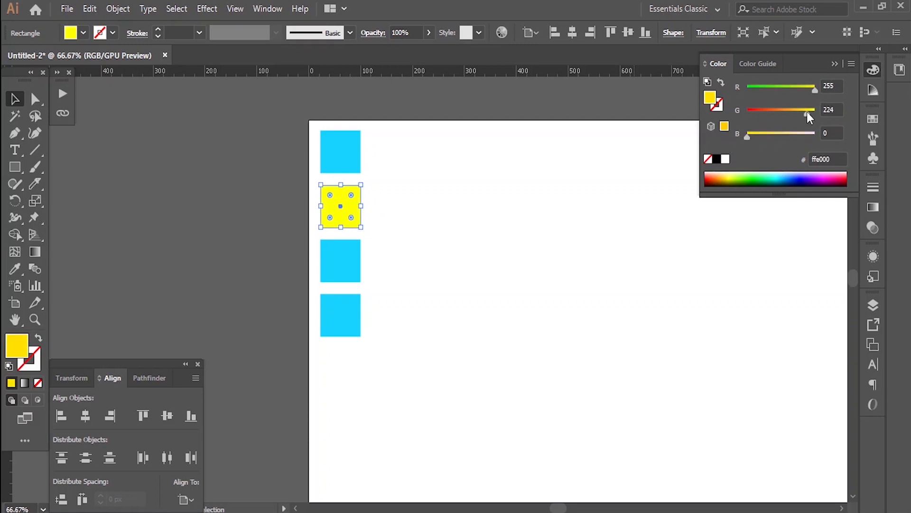
{"action": "left_click", "coordinate": [494, 217]}
Slightly lower the green value of the first square's cyan fill and recolour the third square to RGB 255, 0, 98
{"action": "left_click", "coordinate": [342, 142]}
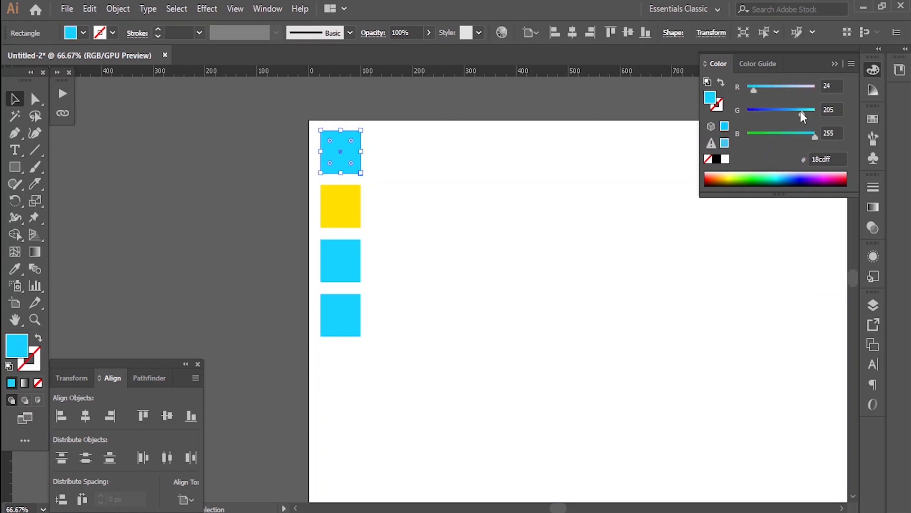
{"action": "left_click_drag", "start_coordinate": [801, 111], "coordinate": [799, 111]}
{"action": "left_click_drag", "start_coordinate": [754, 91], "coordinate": [827, 91]}
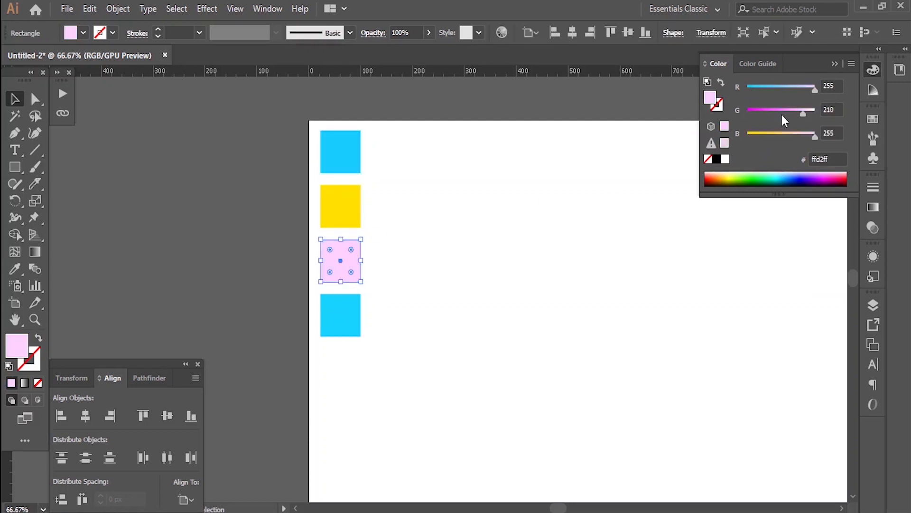
{"action": "left_click_drag", "start_coordinate": [782, 113], "coordinate": [771, 135]}
{"action": "left_click", "coordinate": [480, 256]}
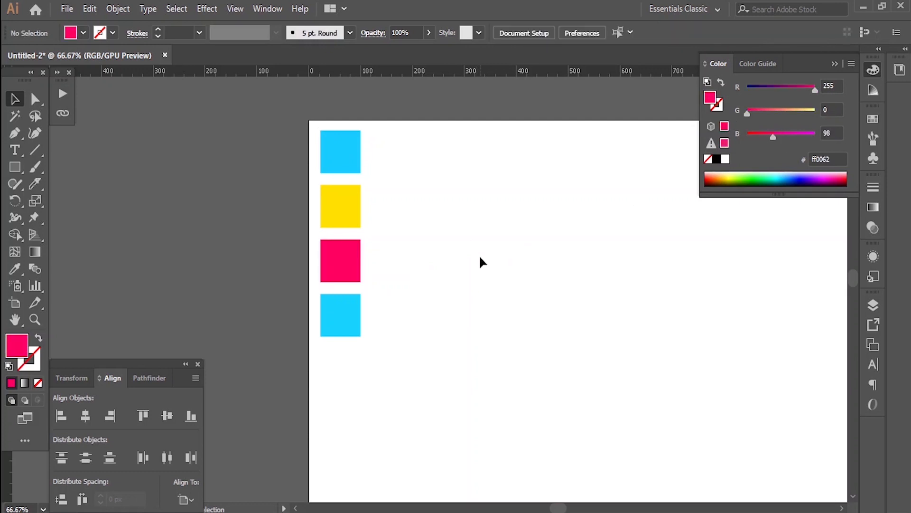
Fill the fourth square with the default white-to-black linear gradient
{"action": "left_click", "coordinate": [340, 324]}
{"action": "key", "text": "ctrl+F9"}
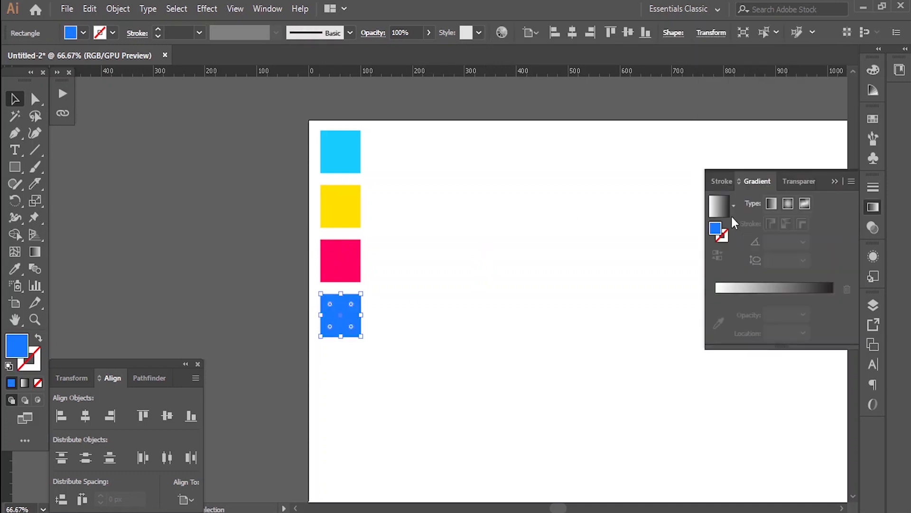
{"action": "left_click", "coordinate": [720, 211]}
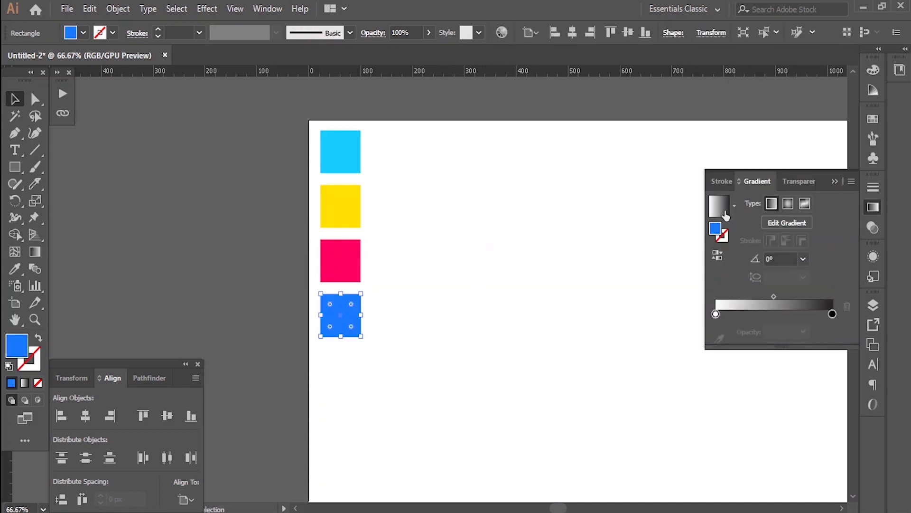
{"action": "left_click", "coordinate": [831, 314]}
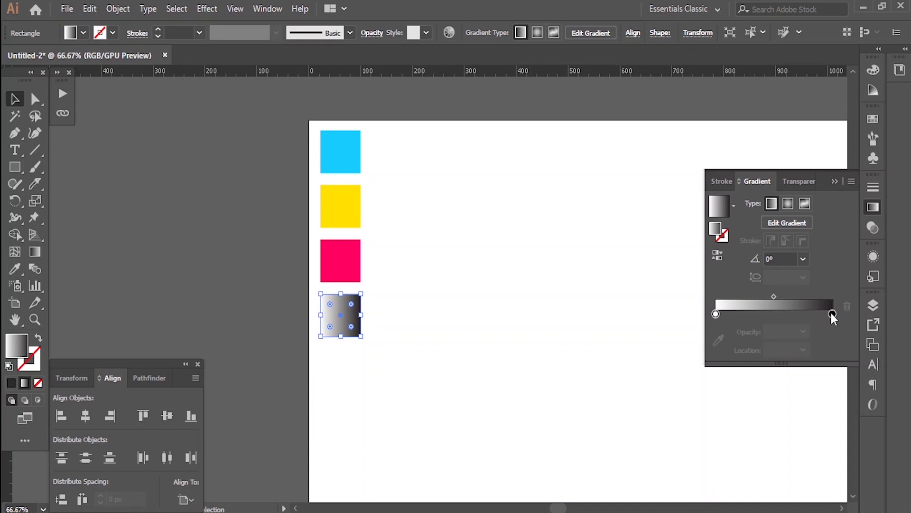
Set the fourth square's black gradient stop to RGB 0, 0, 255 and change the gradient type to radial
{"action": "double_click", "coordinate": [831, 314]}
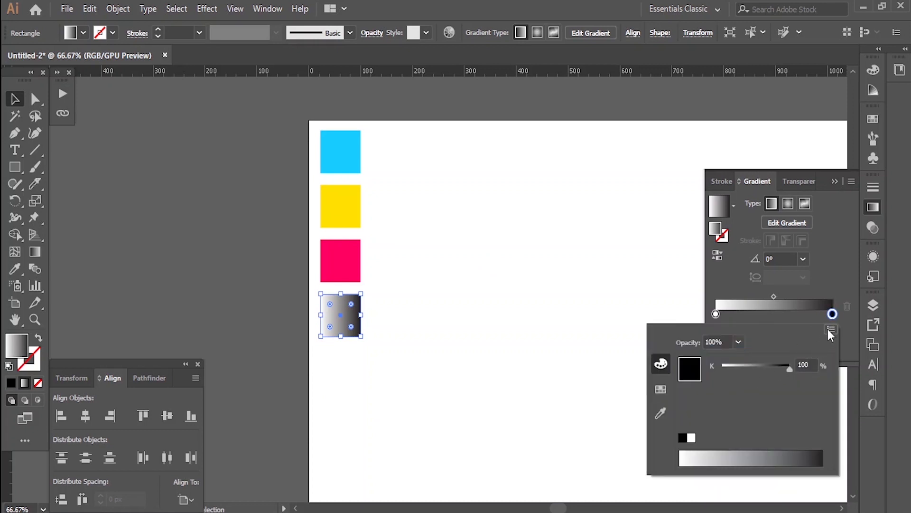
{"action": "left_click", "coordinate": [830, 328]}
{"action": "left_click", "coordinate": [756, 347]}
{"action": "left_click", "coordinate": [786, 413]}
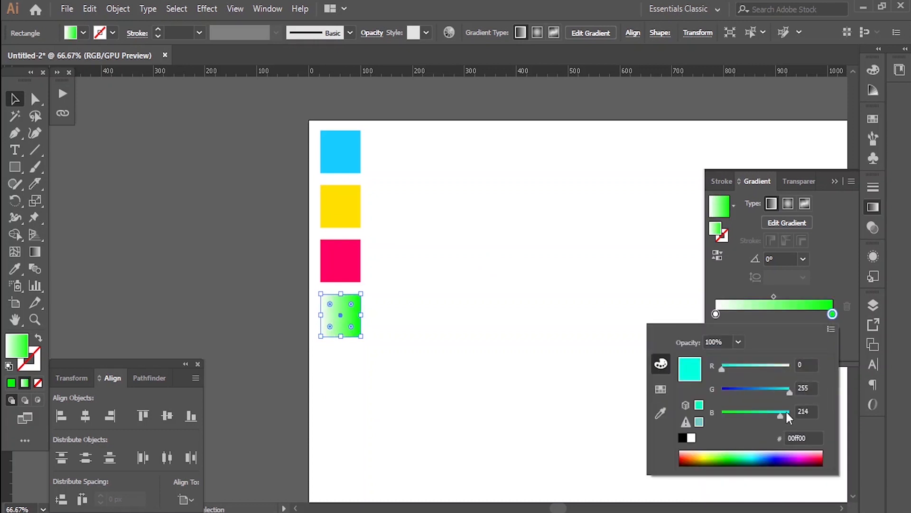
{"action": "left_click_drag", "start_coordinate": [785, 391], "coordinate": [672, 391]}
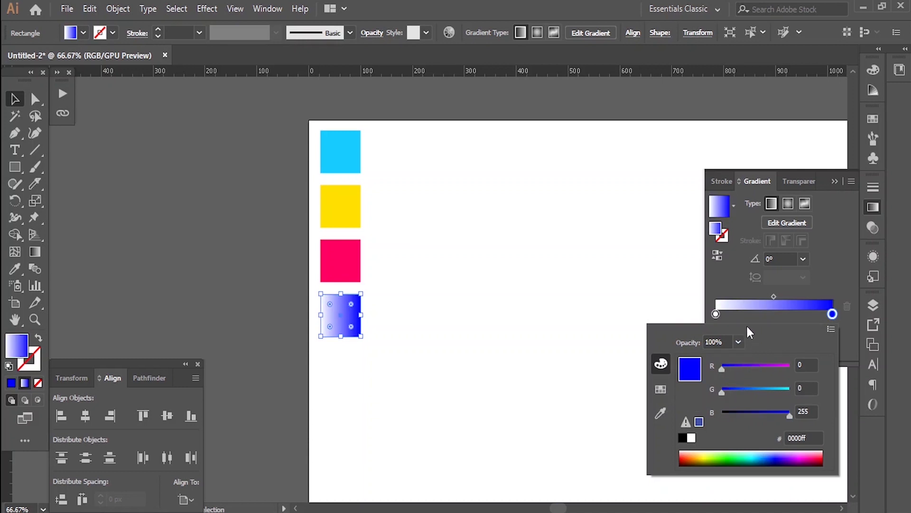
{"action": "left_click", "coordinate": [787, 204]}
{"action": "left_click", "coordinate": [788, 204]}
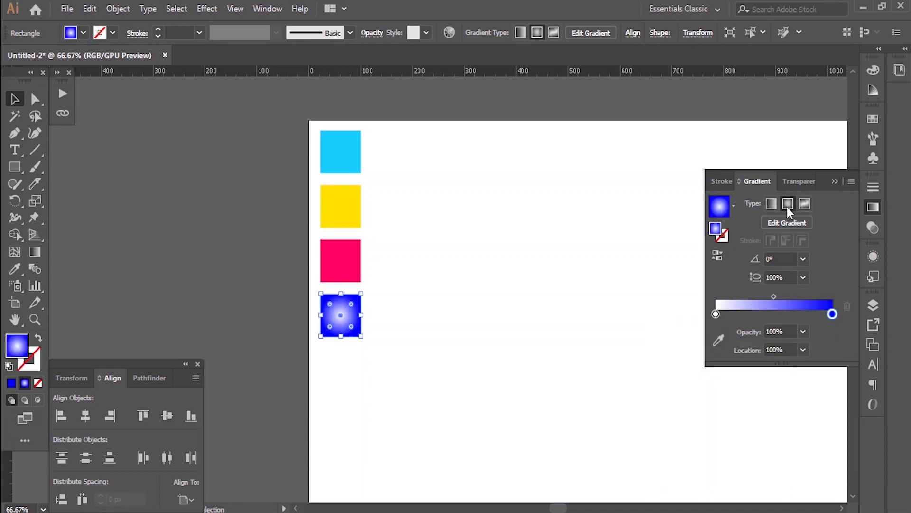
Switch the white gradient stop to RGB and sample its colour from the cyan square
{"action": "double_click", "coordinate": [717, 312]}
{"action": "left_click", "coordinate": [831, 328]}
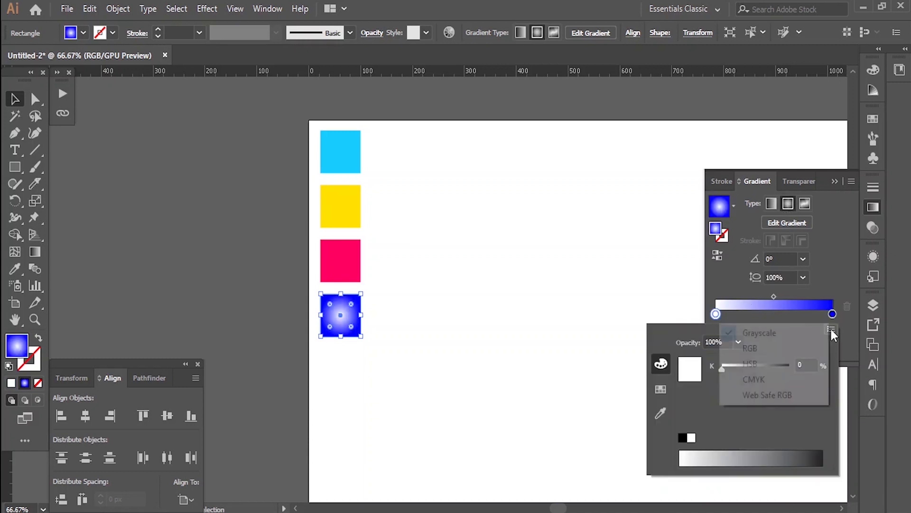
{"action": "left_click", "coordinate": [761, 347]}
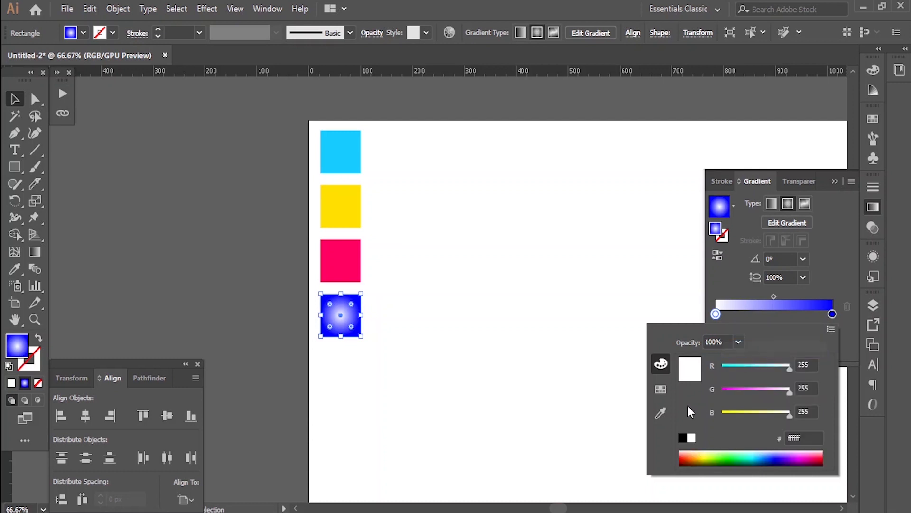
{"action": "left_click", "coordinate": [661, 413]}
{"action": "left_click", "coordinate": [340, 152]}
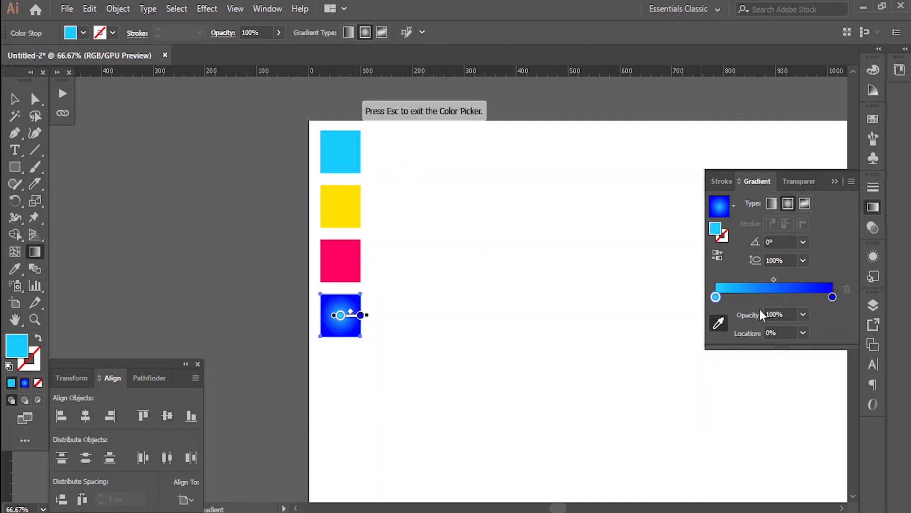
{"action": "key", "text": "Escape"}
Shift the gradient midpoint towards the inner stop, move that stop to 8.94%, and darken the outer stop to navy blue
{"action": "mouse_move", "coordinate": [774, 279]}
{"action": "left_mouse_down"}
{"action": "mouse_move", "coordinate": [745, 279]}
{"action": "mouse_move", "coordinate": [758, 278]}
{"action": "left_mouse_up"}
{"action": "left_click_drag", "start_coordinate": [716, 298], "coordinate": [728, 298]}
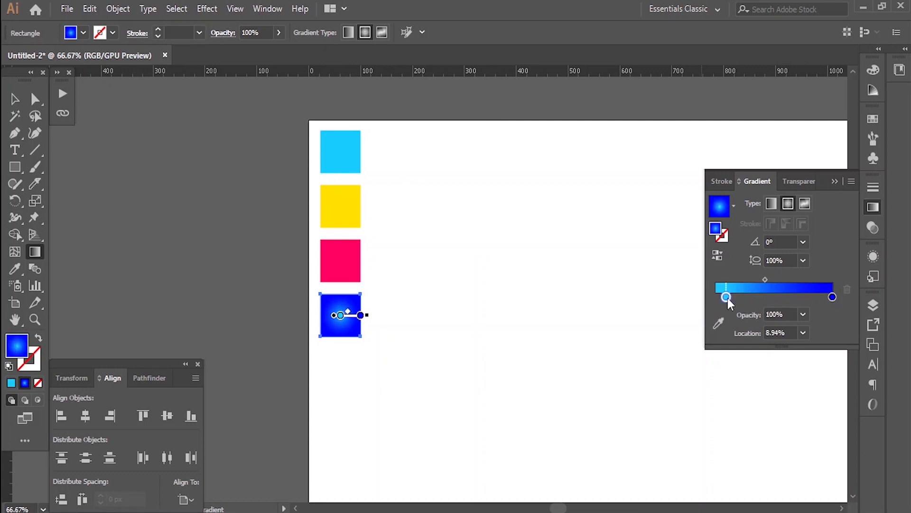
{"action": "double_click", "coordinate": [832, 297]}
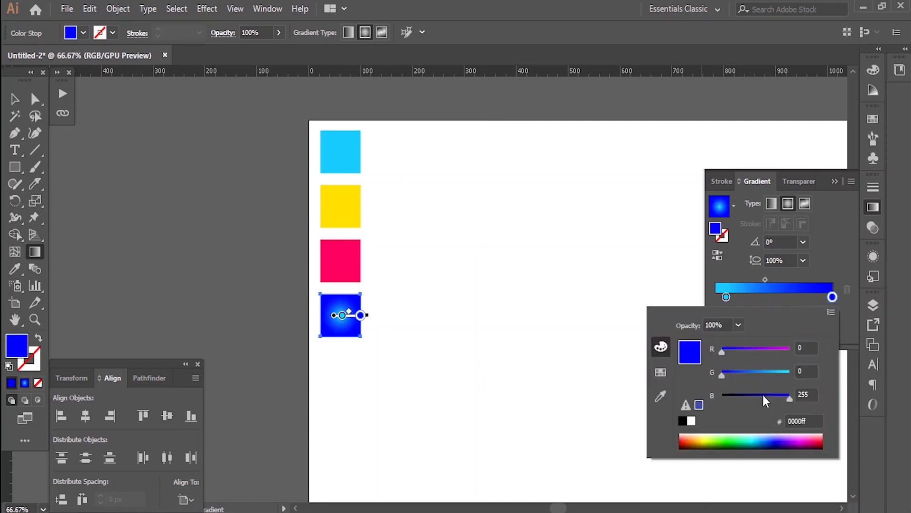
{"action": "left_click", "coordinate": [763, 394]}
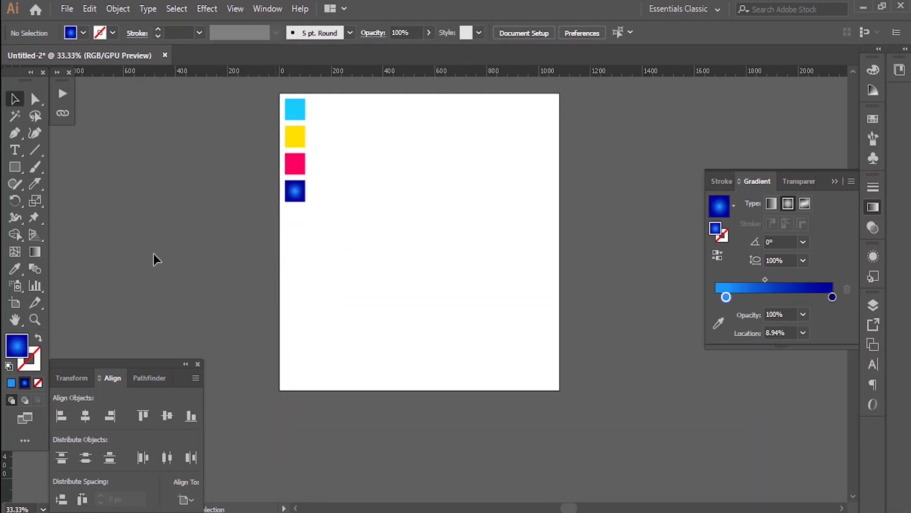
Draw a large circle about 860 px wide and centre it horizontally and vertically on the artboard
{"action": "left_click_drag", "start_coordinate": [15, 167], "coordinate": [46, 203]}
{"action": "left_click_drag", "start_coordinate": [319, 129], "coordinate": [515, 358]}
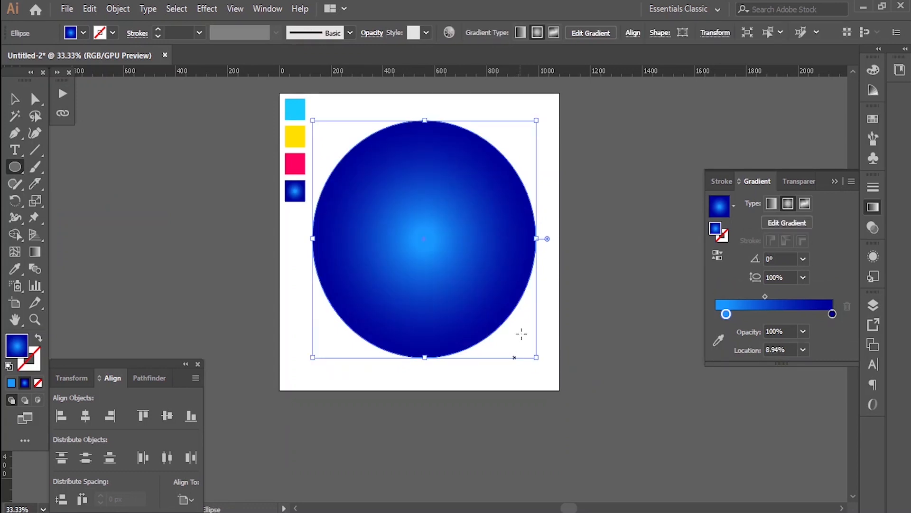
{"action": "left_click", "coordinate": [69, 417]}
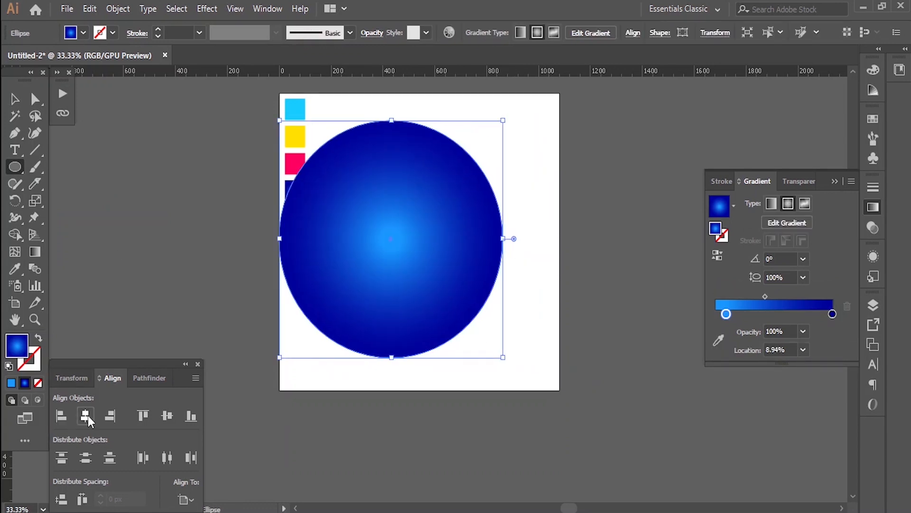
{"action": "left_click", "coordinate": [86, 416]}
{"action": "left_click", "coordinate": [168, 416]}
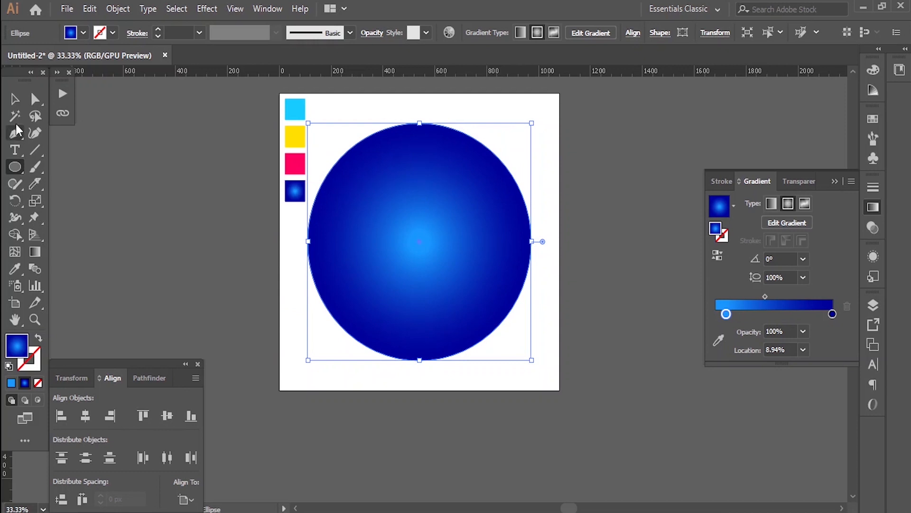
Change the circle's fill to a light grey swatch and deselect it
{"action": "left_click", "coordinate": [14, 98]}
{"action": "left_click", "coordinate": [84, 33]}
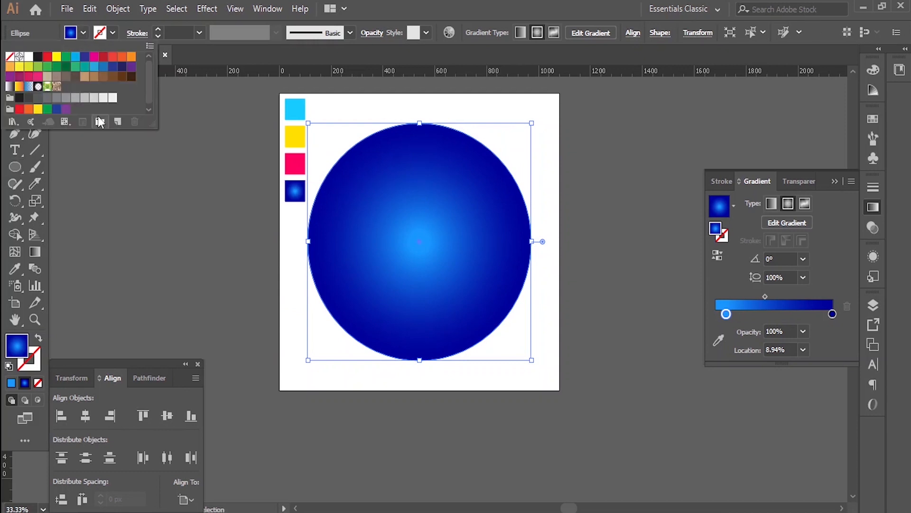
{"action": "left_click", "coordinate": [94, 98]}
{"action": "left_click", "coordinate": [558, 177]}
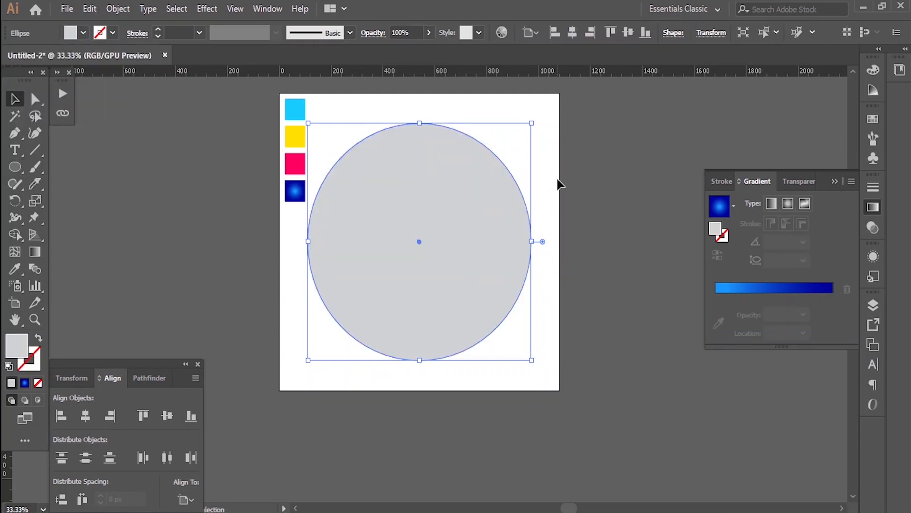
{"action": "left_click", "coordinate": [555, 177]}
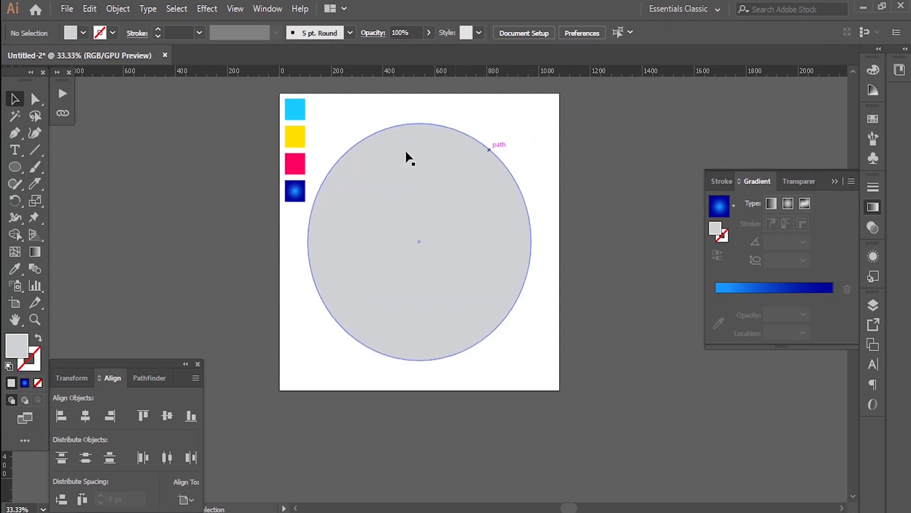
Cut the grey circle into three horizontal bands with two wavy freehand Knife cuts across its full width
{"action": "left_click", "coordinate": [290, 201]}
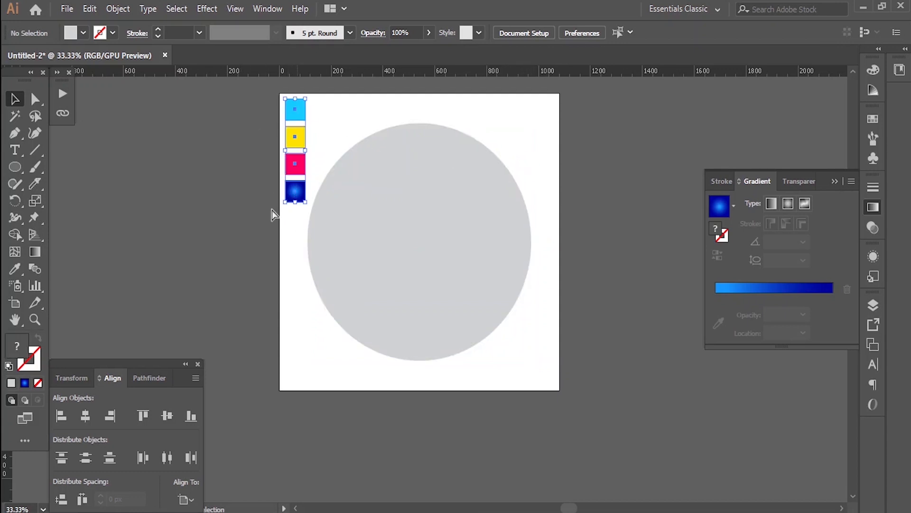
{"action": "left_click", "coordinate": [272, 209]}
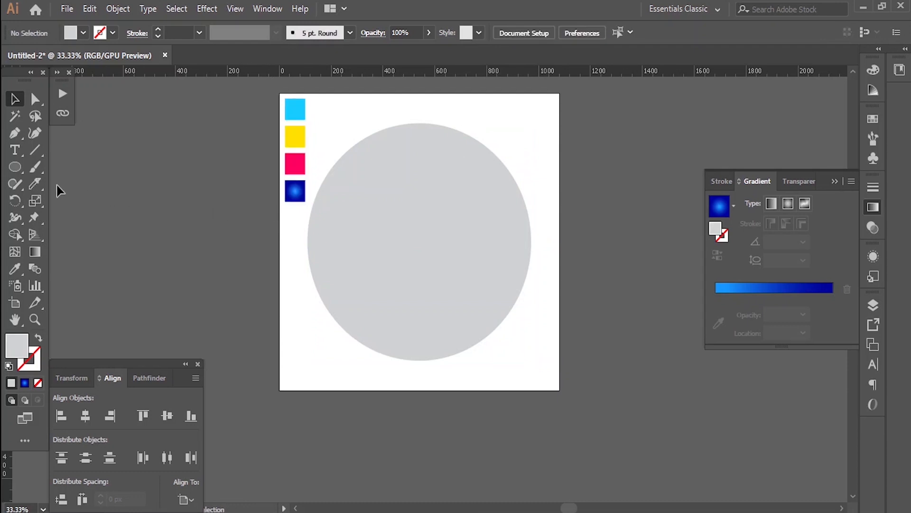
{"action": "left_click", "coordinate": [35, 183]}
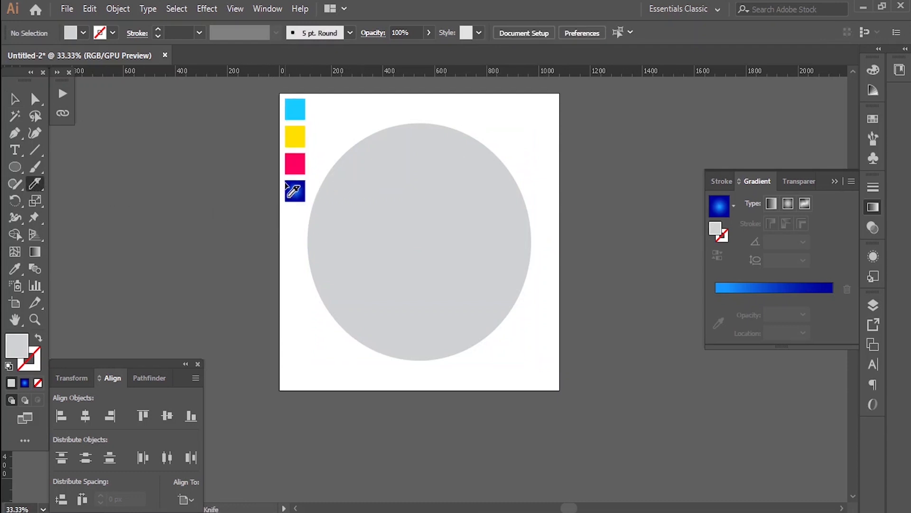
{"action": "mouse_move", "coordinate": [286, 179]}
{"action": "left_mouse_down"}
{"action": "mouse_move", "coordinate": [369, 204]}
{"action": "mouse_move", "coordinate": [459, 181]}
{"action": "mouse_move", "coordinate": [585, 210]}
{"action": "left_mouse_up"}
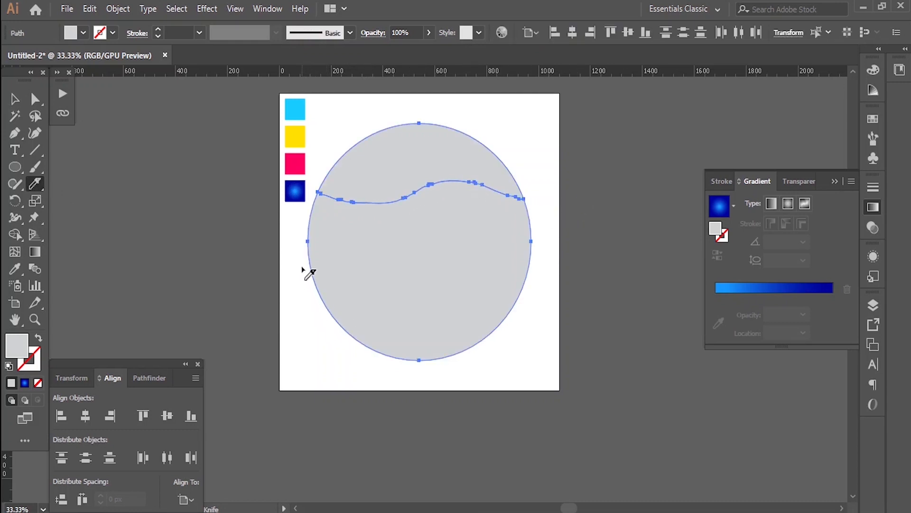
{"action": "mouse_move", "coordinate": [309, 271]}
{"action": "left_mouse_down"}
{"action": "mouse_move", "coordinate": [463, 278]}
{"action": "mouse_move", "coordinate": [499, 257]}
{"action": "mouse_move", "coordinate": [545, 260]}
{"action": "left_mouse_up"}
{"action": "key", "text": "v"}
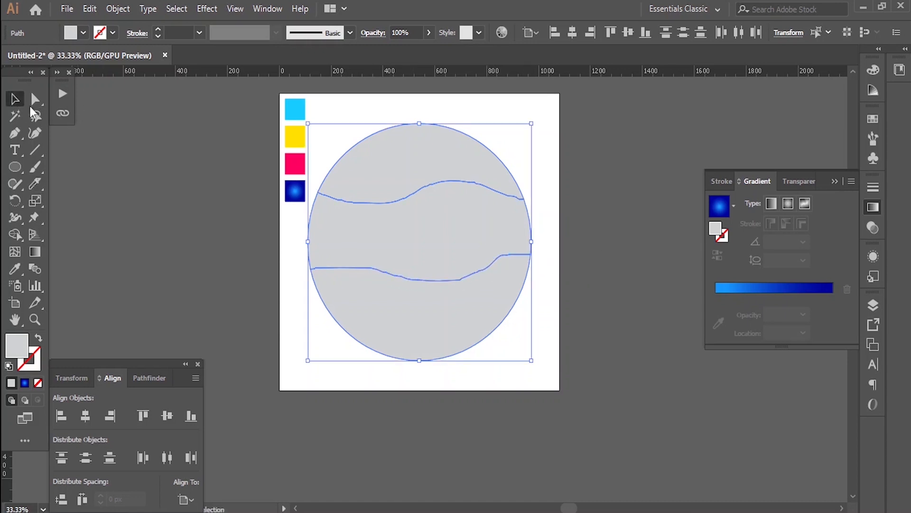
Shift the circle's lower and upper bands to test the cuts, undo the moves and deselect everything
{"action": "left_click", "coordinate": [395, 404]}
{"action": "left_click_drag", "start_coordinate": [363, 328], "coordinate": [363, 330]}
{"action": "left_click", "coordinate": [553, 402]}
{"action": "left_click_drag", "start_coordinate": [460, 319], "coordinate": [460, 341]}
{"action": "key", "text": "ctrl+z"}
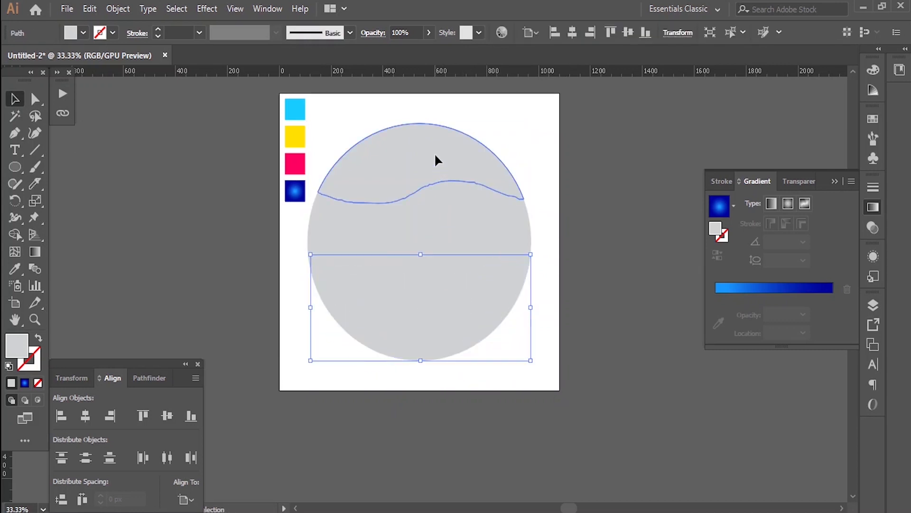
{"action": "left_click_drag", "start_coordinate": [436, 154], "coordinate": [435, 129]}
{"action": "key", "text": "ctrl+z"}
{"action": "left_click_drag", "start_coordinate": [537, 144], "coordinate": [421, 371]}
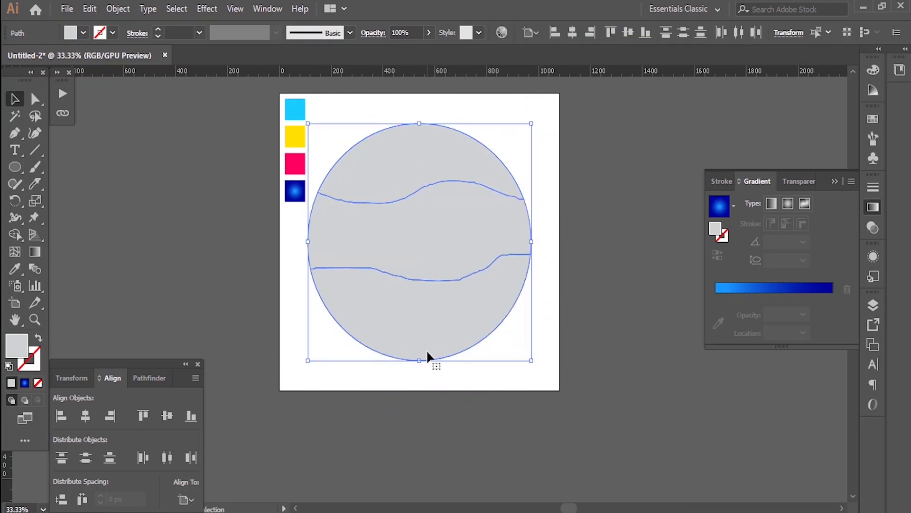
{"action": "left_click", "coordinate": [572, 322]}
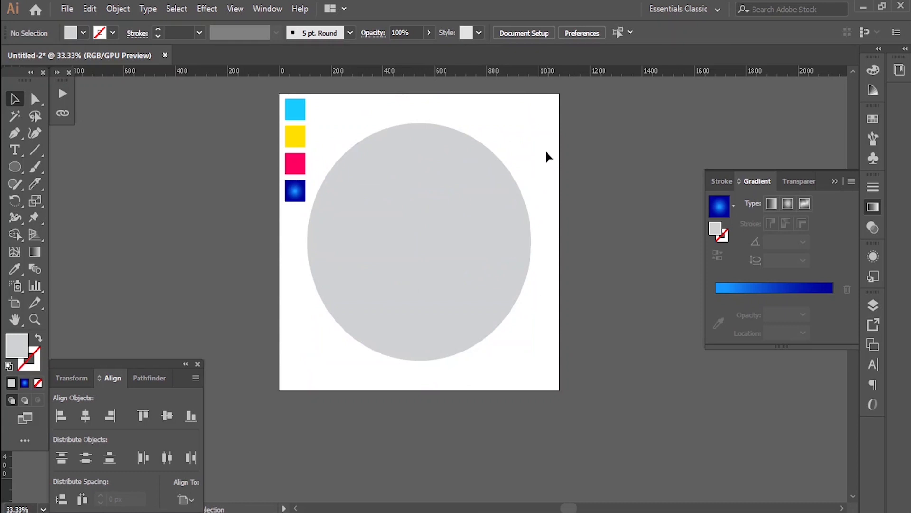
Add a placeholder text line above the circle, enlarge it to about 42 pt and set its font to Segoe Print
{"action": "left_click", "coordinate": [21, 152]}
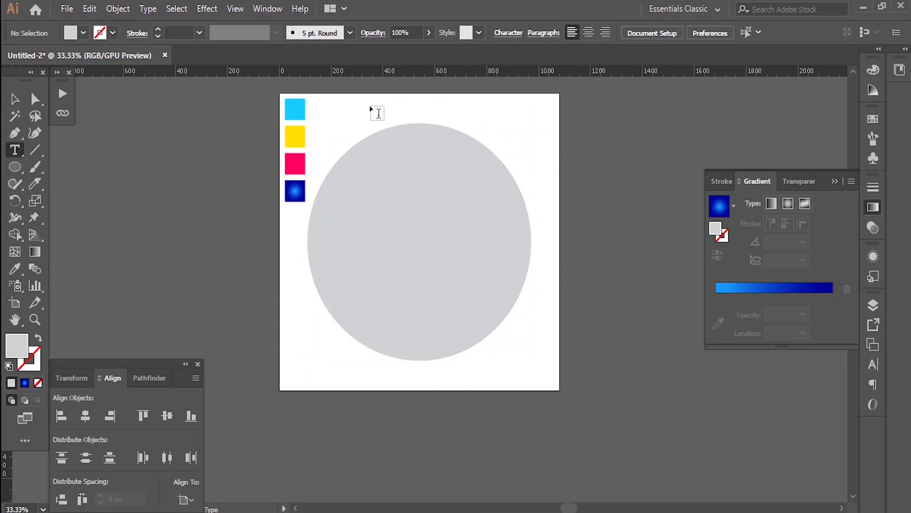
{"action": "left_click", "coordinate": [331, 107]}
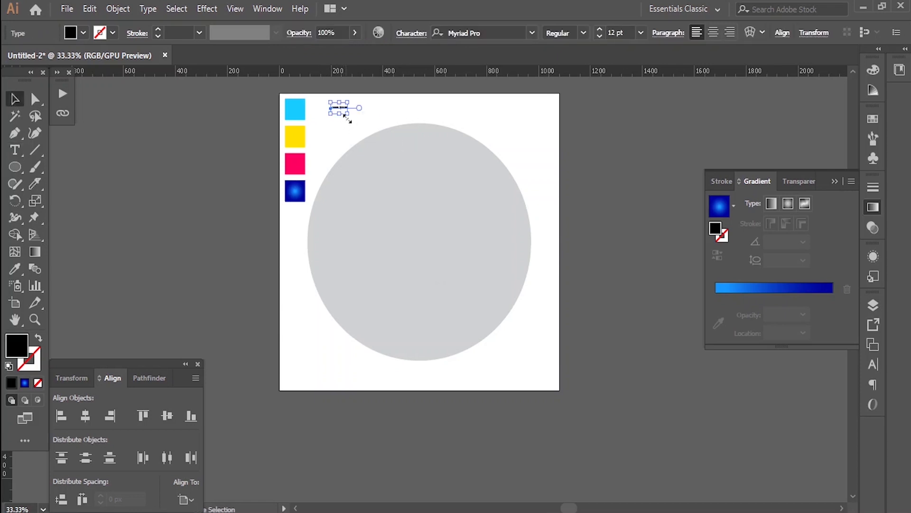
{"action": "left_click_drag", "start_coordinate": [348, 120], "coordinate": [366, 107]}
{"action": "left_click", "coordinate": [366, 107]}
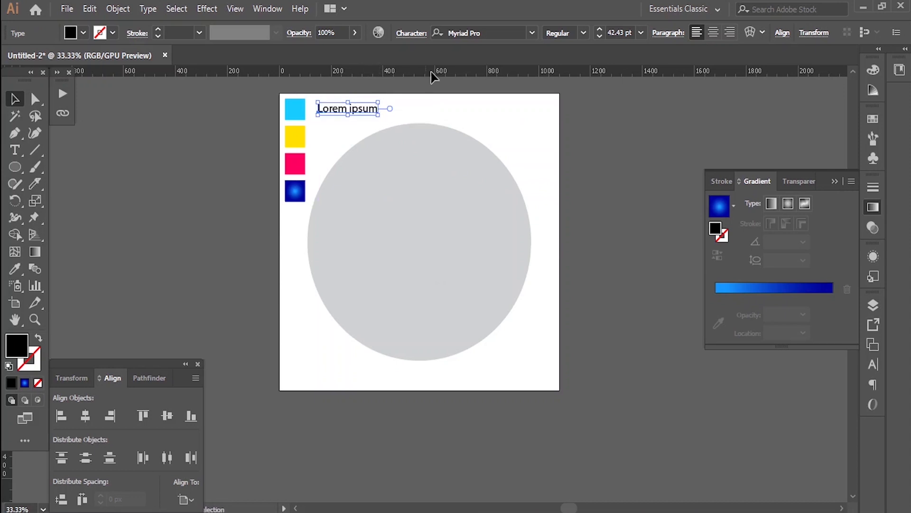
{"action": "left_click", "coordinate": [501, 31]}
{"action": "left_click", "coordinate": [531, 30]}
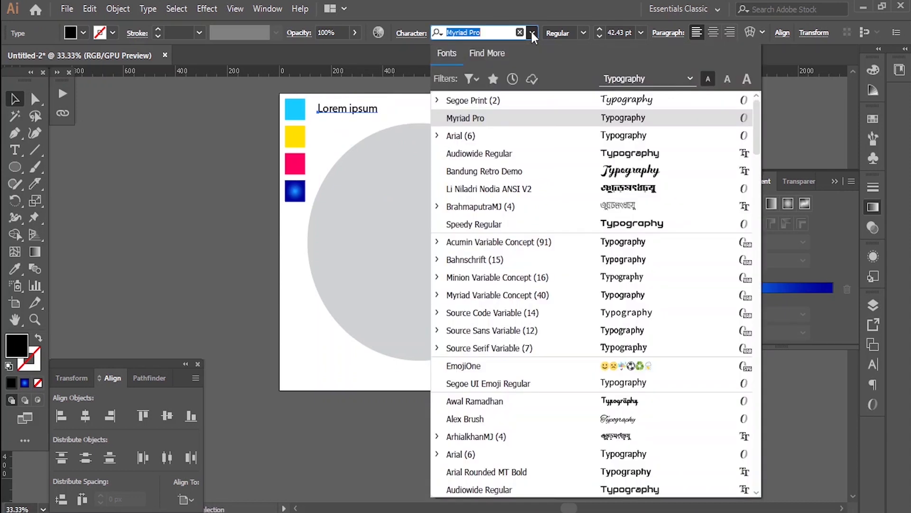
{"action": "left_click", "coordinate": [596, 101]}
Replace the placeholder text with "Honesty"
{"action": "left_click", "coordinate": [13, 149]}
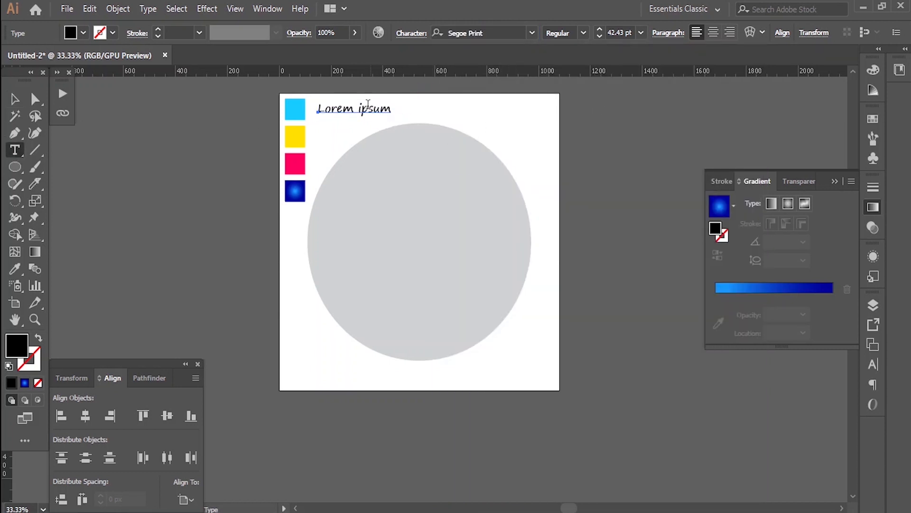
{"action": "scroll", "coordinate": [345, 111], "scroll_direction": "up", "scroll_amount": 1}
{"action": "left_click", "coordinate": [366, 108]}
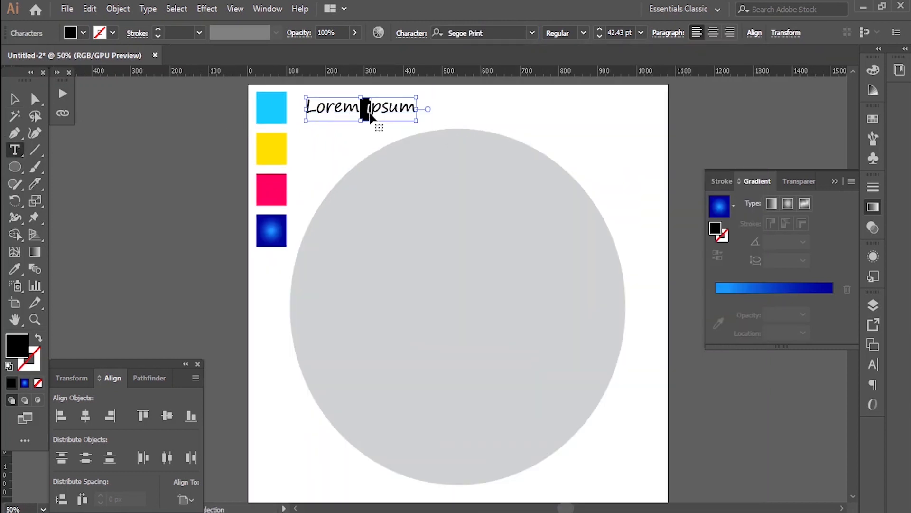
{"action": "key", "text": "ctrl+a"}
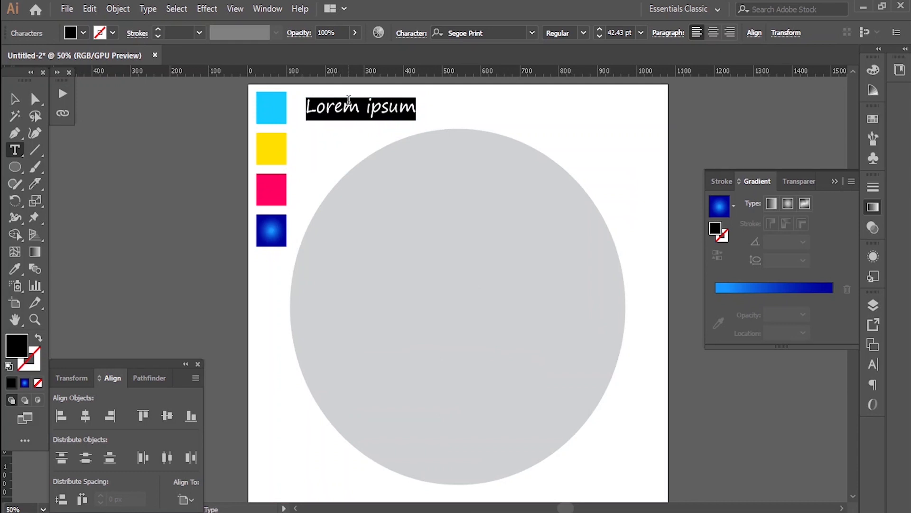
{"action": "type", "text": "Hone"}
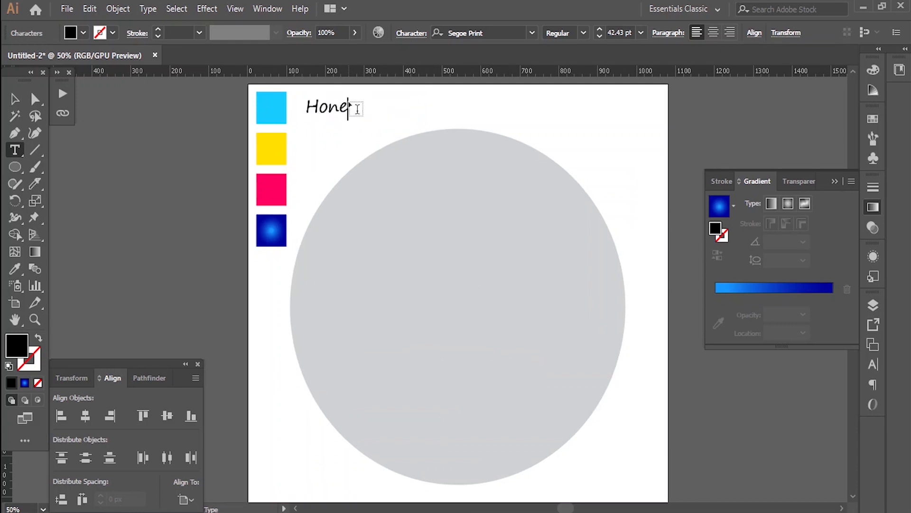
{"action": "type", "text": "sty"}
Duplicate the "Honesty" line directly below it and change the copy's text to "is the Best"
{"action": "left_click", "coordinate": [15, 99]}
{"action": "left_click_drag", "start_coordinate": [353, 113], "coordinate": [354, 139]}
{"action": "left_click", "coordinate": [18, 151]}
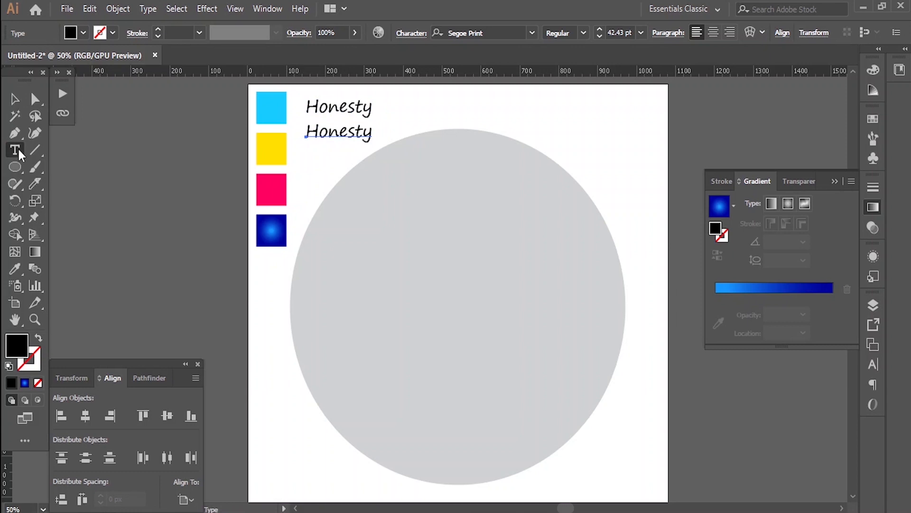
{"action": "double_click", "coordinate": [356, 136]}
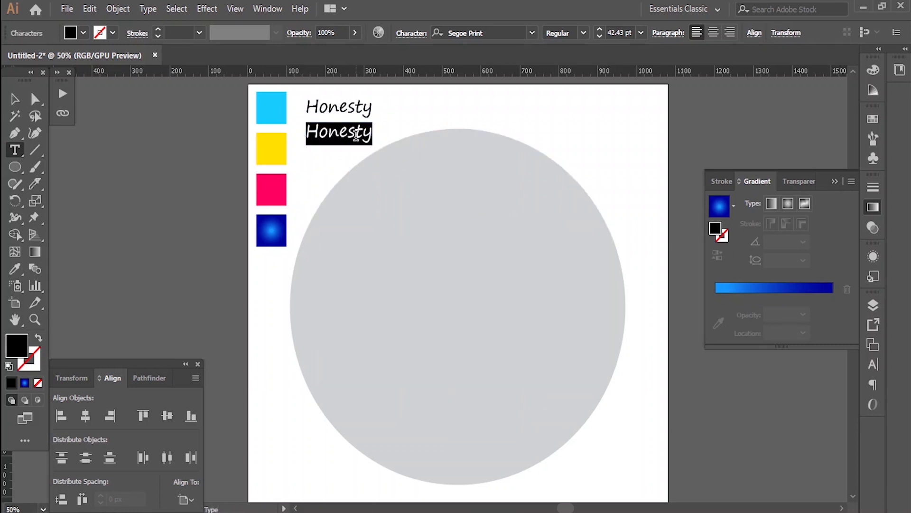
{"action": "key", "text": "ctrl"}
{"action": "type", "text": "is "}
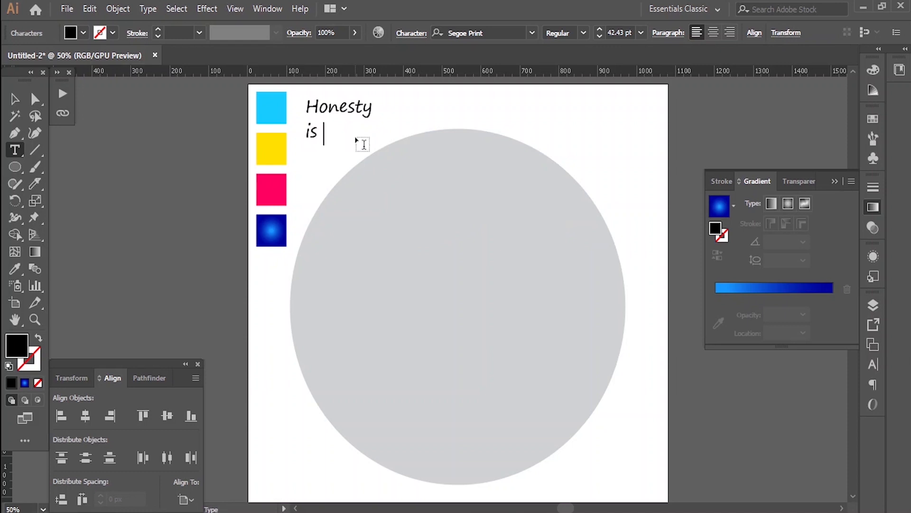
{"action": "type", "text": "the Best"}
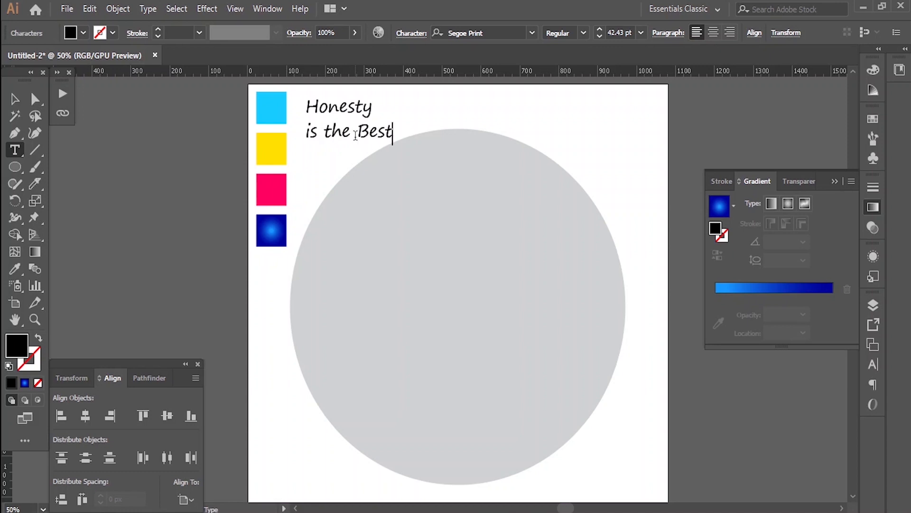
Duplicate the "is the Best" line below it, change the copy's text to "Policy" and deselect it
{"action": "left_click", "coordinate": [15, 99]}
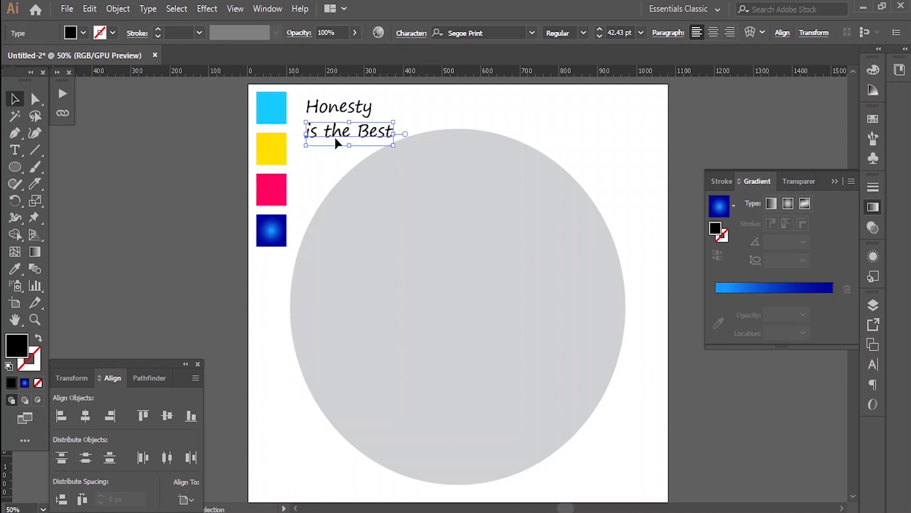
{"action": "left_click_drag", "start_coordinate": [335, 142], "coordinate": [330, 161]}
{"action": "left_click", "coordinate": [15, 150]}
{"action": "key", "text": "ctrl+a"}
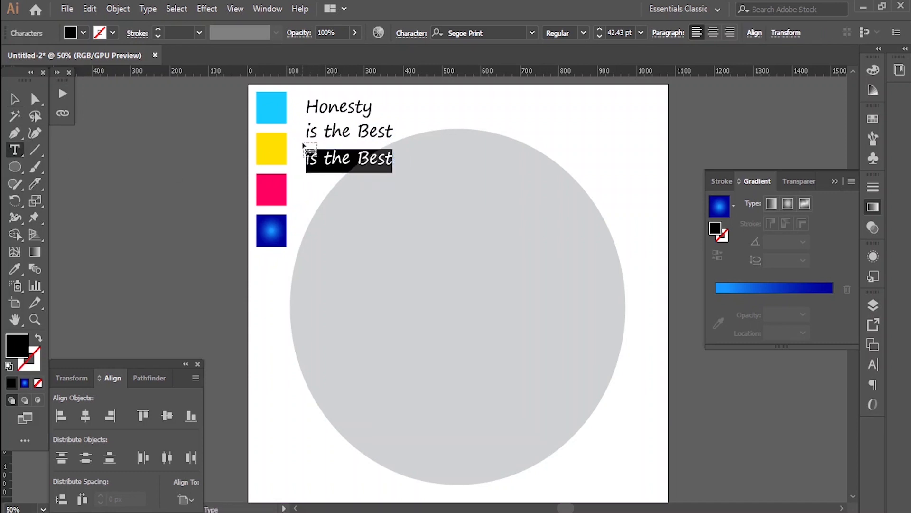
{"action": "type", "text": "Policy"}
{"action": "key", "text": "Escape"}
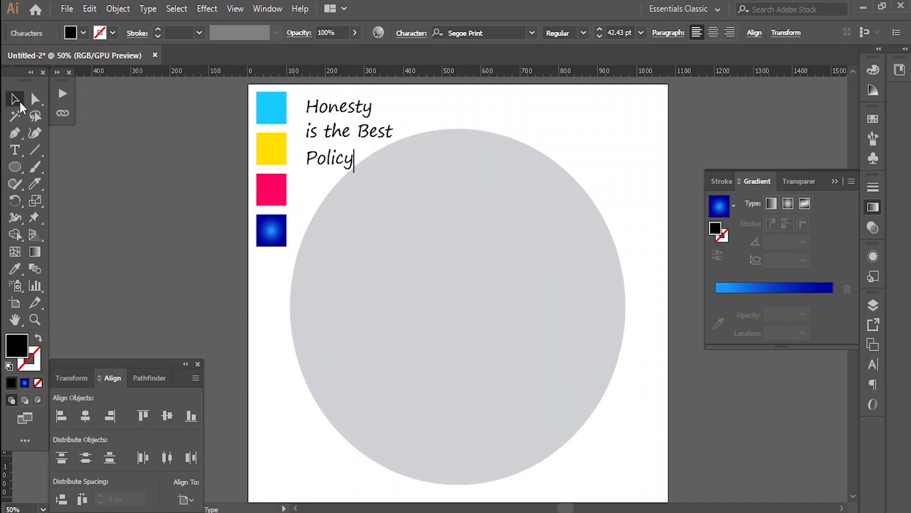
{"action": "left_click", "coordinate": [411, 107]}
Duplicate the artboard together with its swatches, text lines and circle bands, placing the copy below the original
{"action": "scroll", "coordinate": [327, 165], "scroll_direction": "down", "scroll_amount": 1}
{"action": "left_click", "coordinate": [422, 263]}
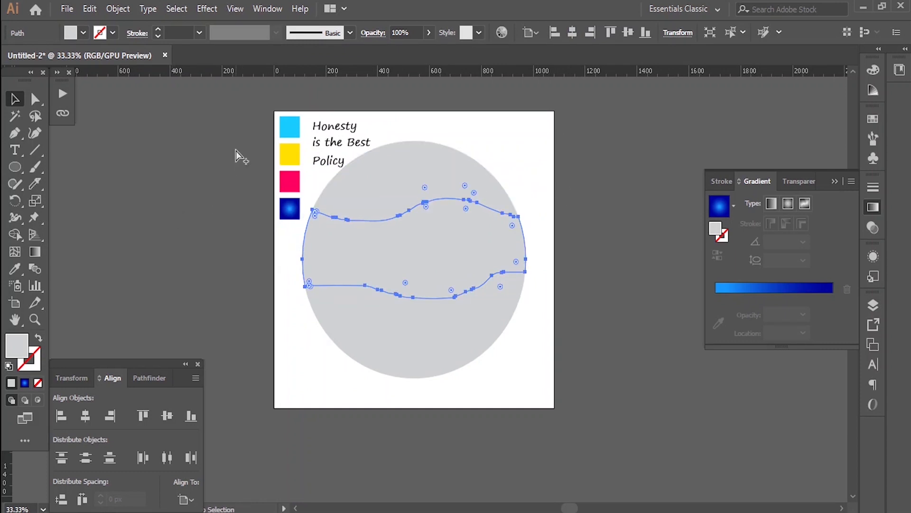
{"action": "left_click", "coordinate": [272, 125]}
{"action": "key", "text": "shift+o"}
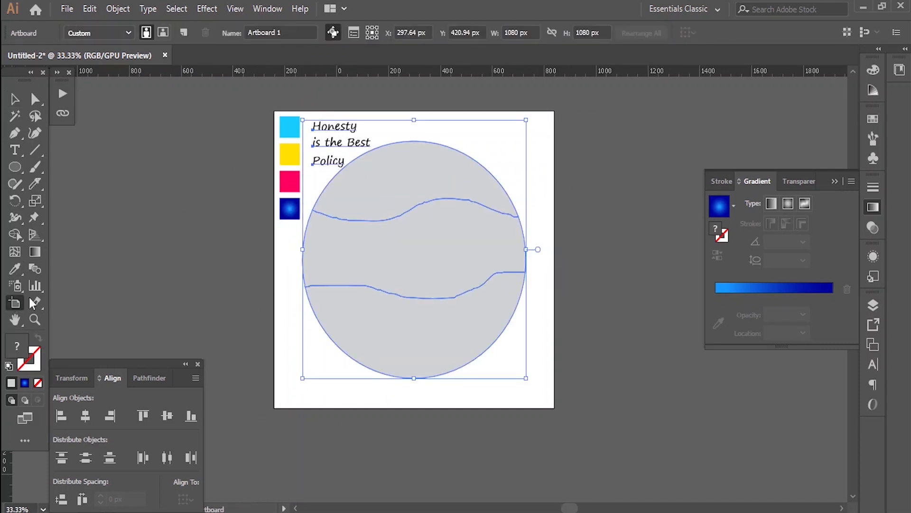
{"action": "left_click_drag", "start_coordinate": [459, 126], "coordinate": [461, 431]}
{"action": "scroll", "coordinate": [501, 301], "scroll_direction": "down", "scroll_amount": 12}
{"action": "scroll", "coordinate": [493, 280], "scroll_direction": "up", "scroll_amount": 7}
{"action": "key", "text": "ctrl+z"}
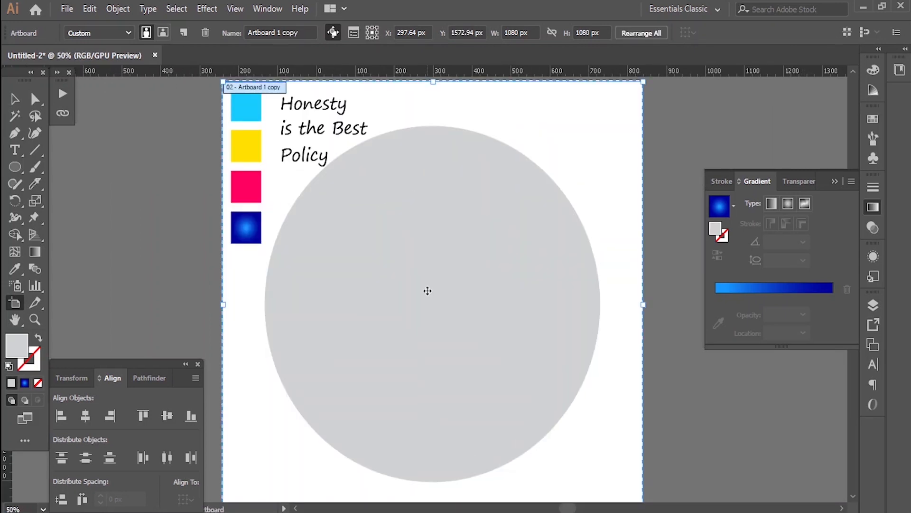
Select the three text lines on the copied artboard and send them to the back
{"action": "key", "text": "v"}
{"action": "left_click", "coordinate": [301, 158]}
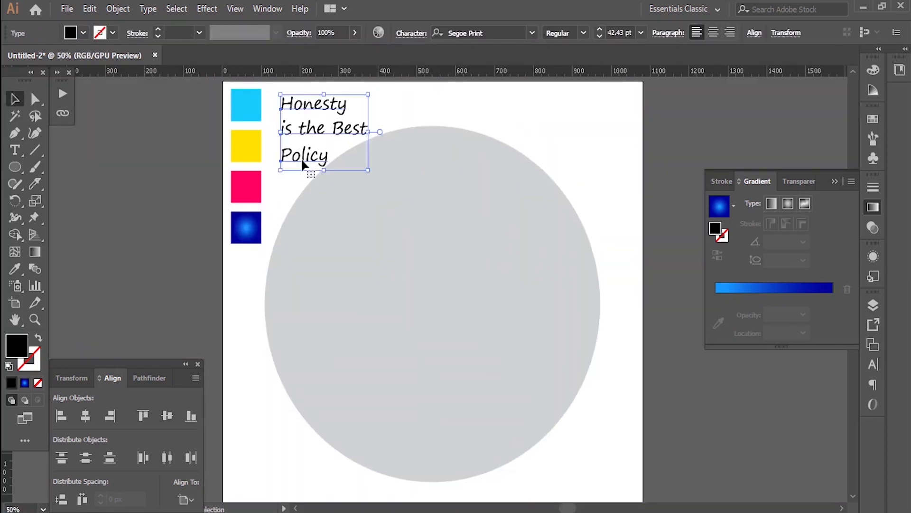
{"action": "left_click", "coordinate": [117, 9]}
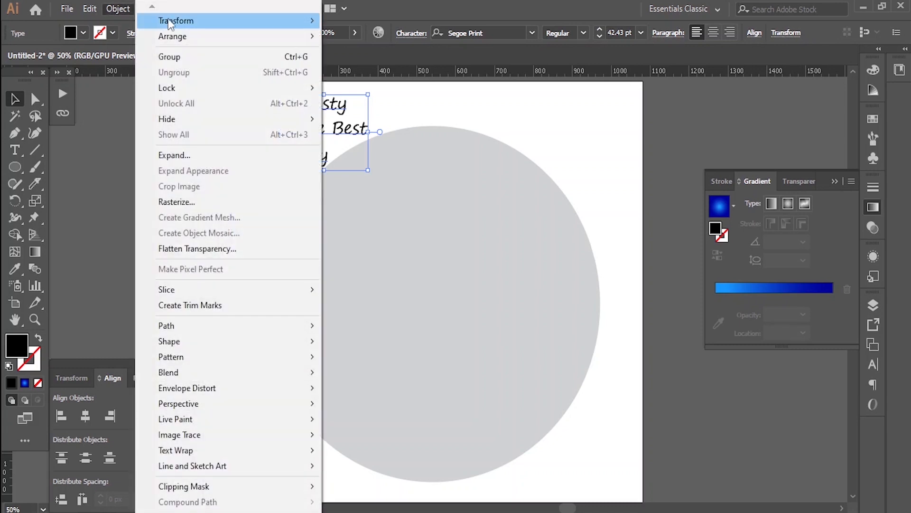
{"action": "mouse_move", "coordinate": [177, 36]}
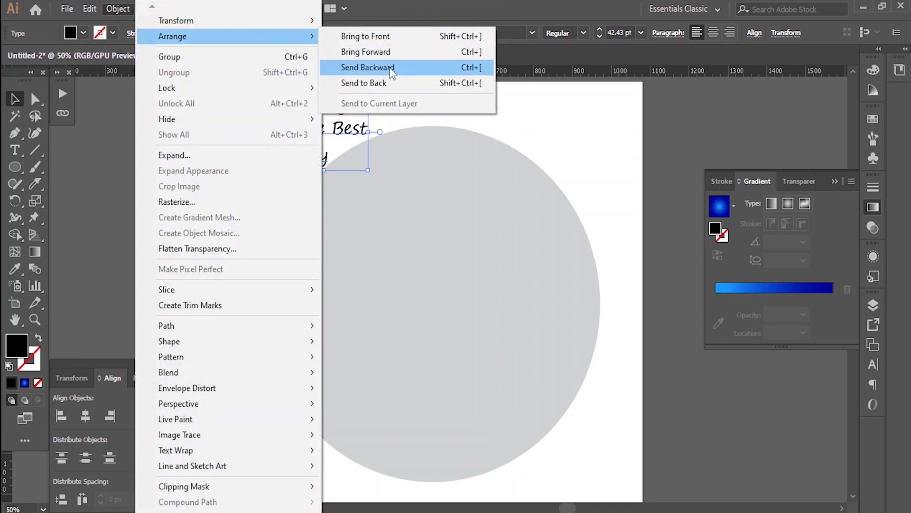
{"action": "left_click", "coordinate": [383, 83]}
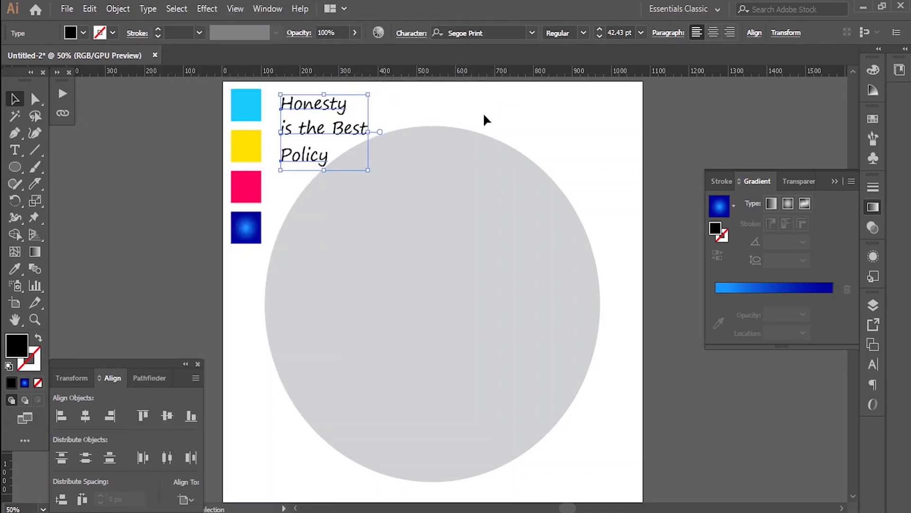
Select all three circle bands on the copied artboard, bring them to the front and deselect them
{"action": "left_click_drag", "start_coordinate": [596, 140], "coordinate": [450, 406]}
{"action": "left_click_drag", "start_coordinate": [416, 472], "coordinate": [416, 473]}
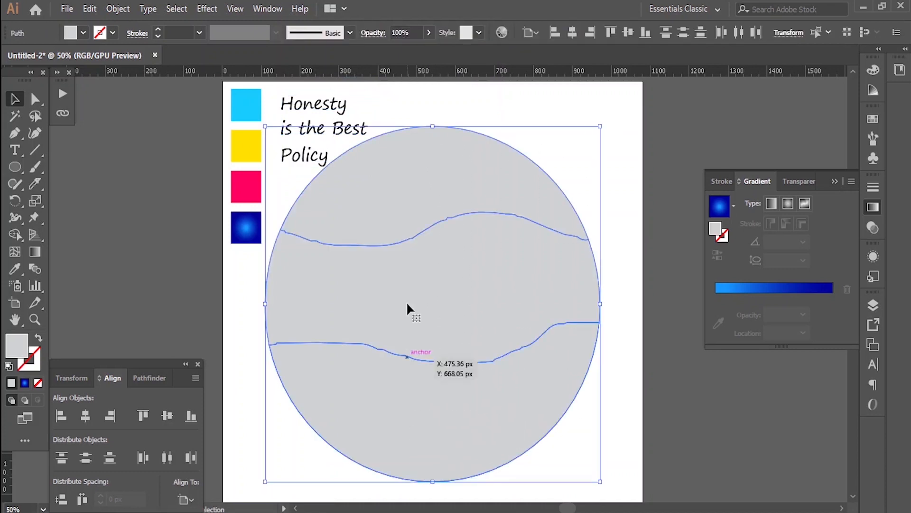
{"action": "left_click", "coordinate": [131, 13]}
{"action": "mouse_move", "coordinate": [195, 19]}
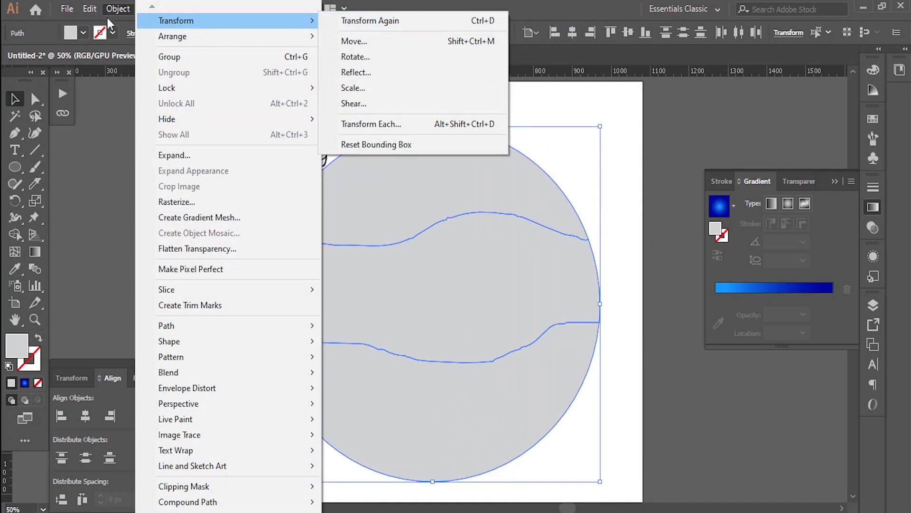
{"action": "left_click", "coordinate": [120, 10]}
{"action": "left_click", "coordinate": [121, 10]}
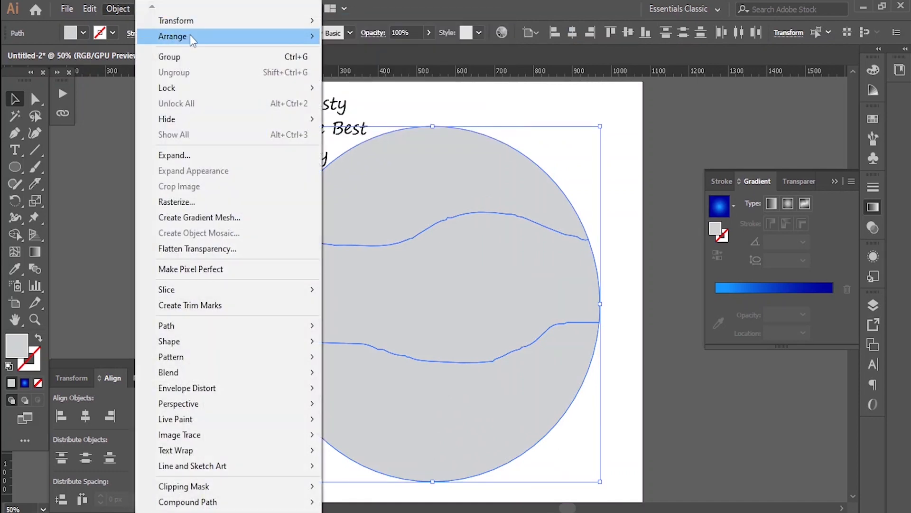
{"action": "mouse_move", "coordinate": [269, 38]}
{"action": "left_click", "coordinate": [363, 37]}
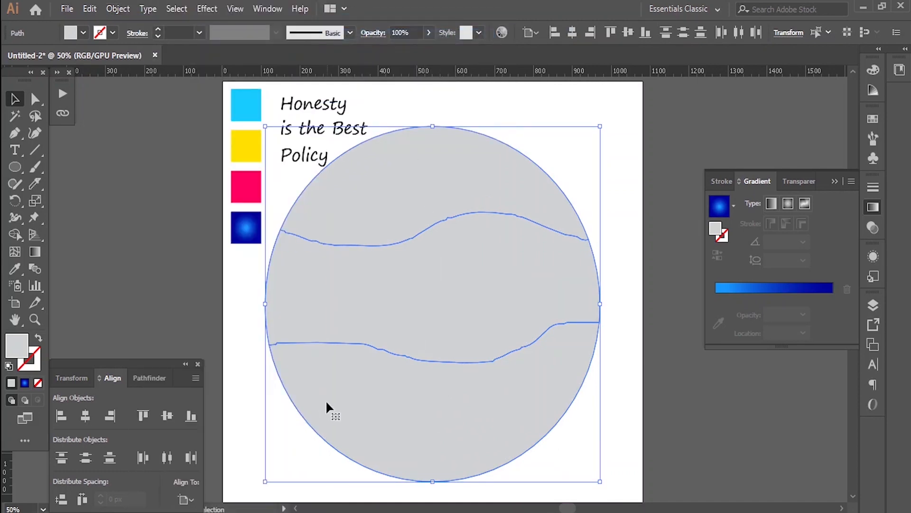
{"action": "left_click", "coordinate": [227, 336]}
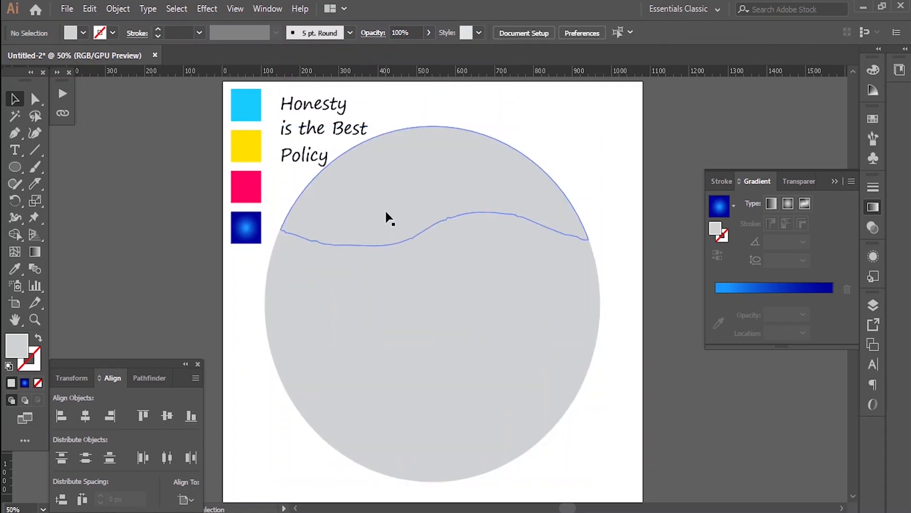
Envelope-distort the "Honesty" line into the upper circle band, using the band as the top object, and deselect
{"action": "left_click", "coordinate": [389, 182]}
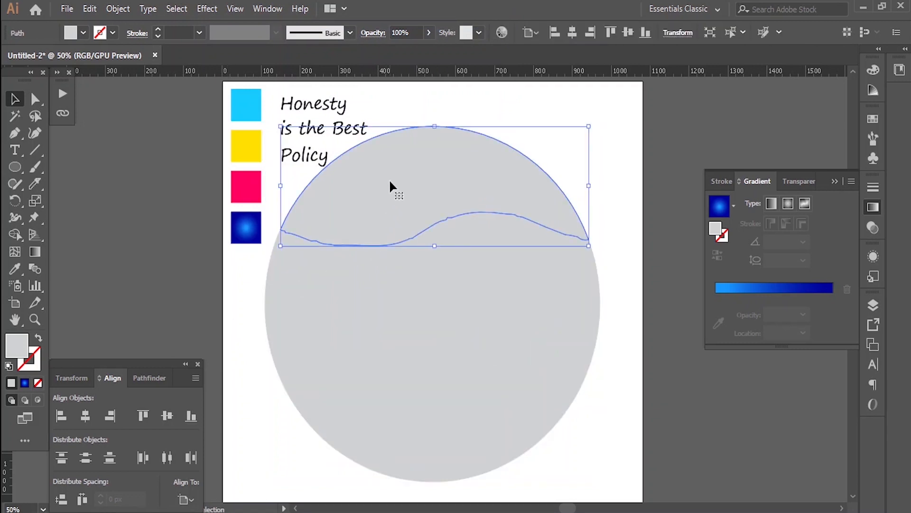
{"action": "left_click", "coordinate": [331, 107], "text": "shift"}
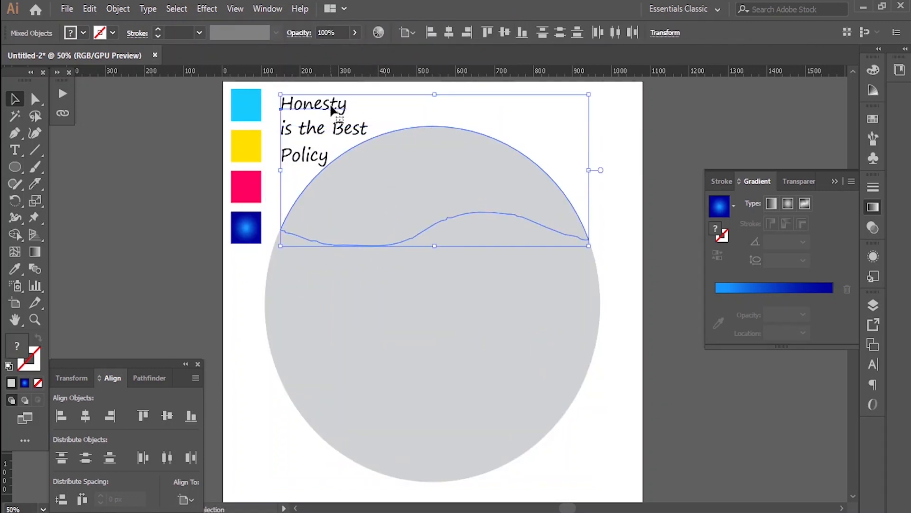
{"action": "left_click", "coordinate": [118, 9]}
{"action": "mouse_move", "coordinate": [196, 391]}
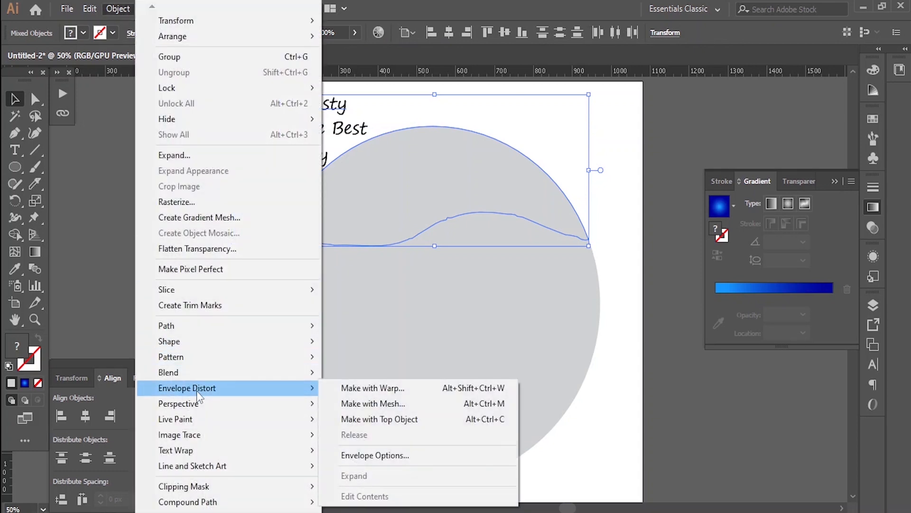
{"action": "left_click", "coordinate": [415, 418]}
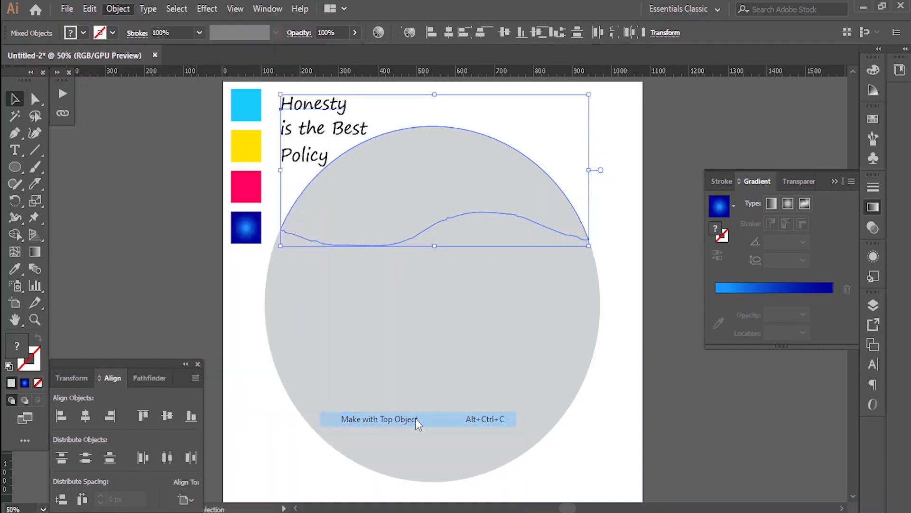
{"action": "left_click", "coordinate": [633, 251]}
Select the middle circle band with the "is the Best" line and envelope-distort the text with the band as top object
{"action": "left_click", "coordinate": [479, 265]}
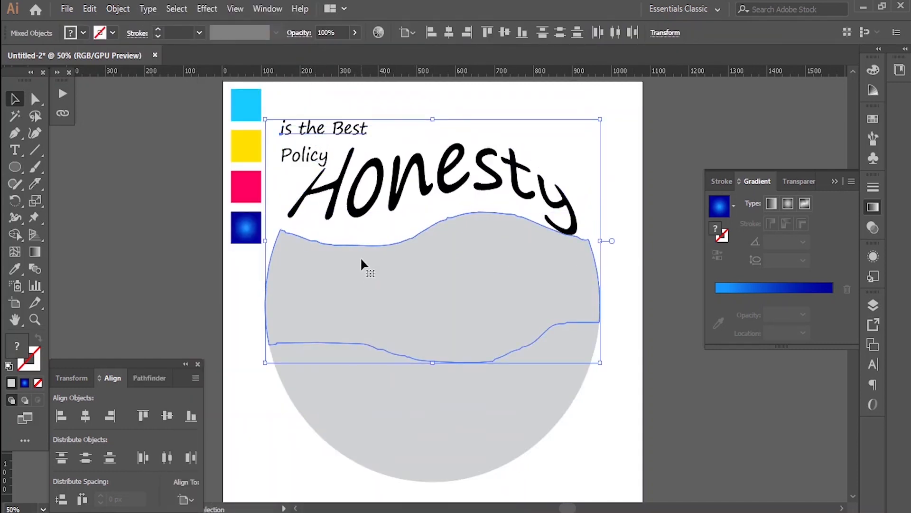
{"action": "left_click", "coordinate": [118, 9]}
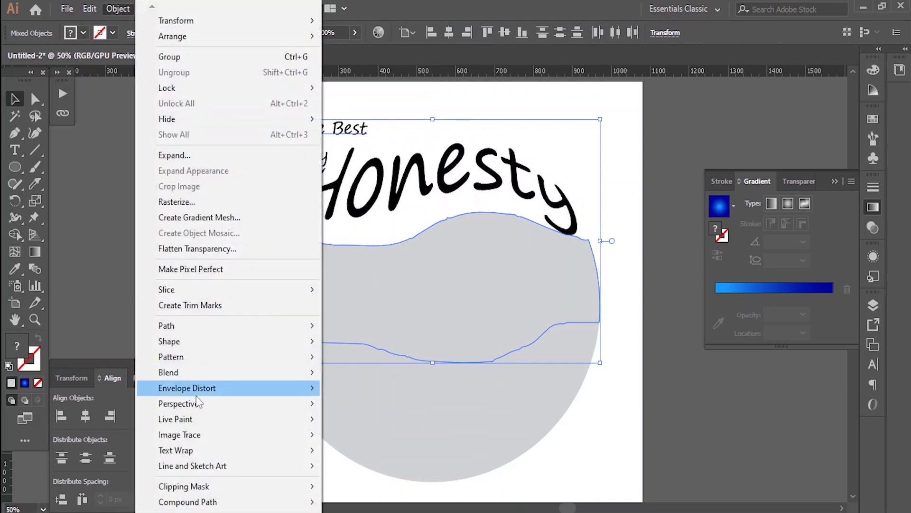
{"action": "mouse_move", "coordinate": [196, 392]}
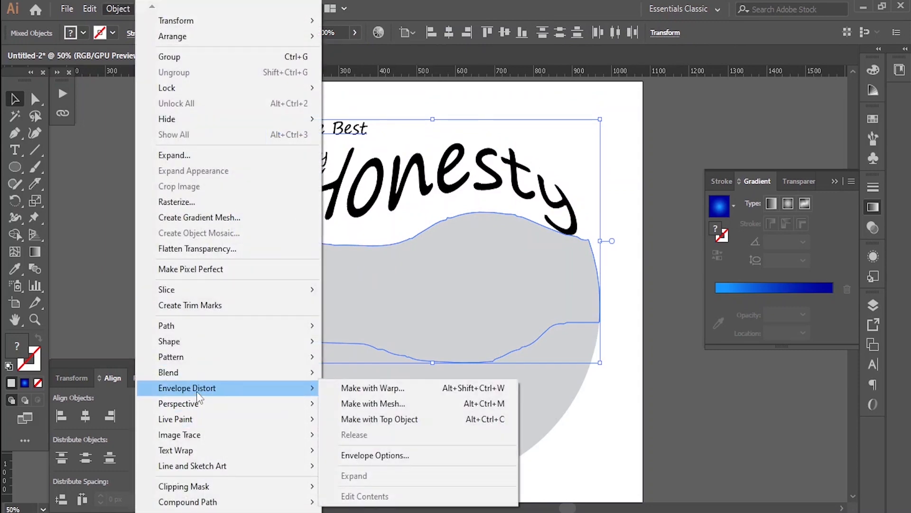
{"action": "left_click", "coordinate": [404, 423]}
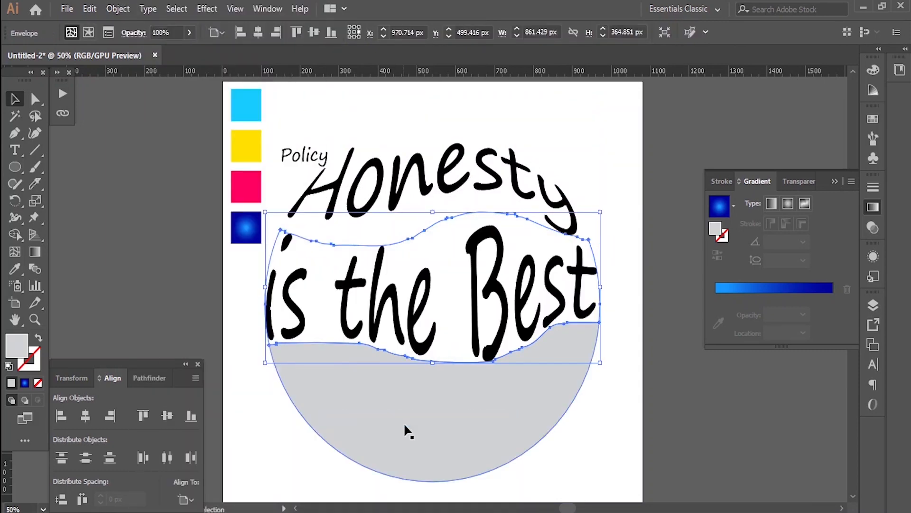
Envelope-distort the "Policy" line into the lower circle band, using the band as the top object, and deselect
{"action": "left_click", "coordinate": [451, 427], "text": "shift"}
{"action": "left_click", "coordinate": [305, 152], "text": "shift"}
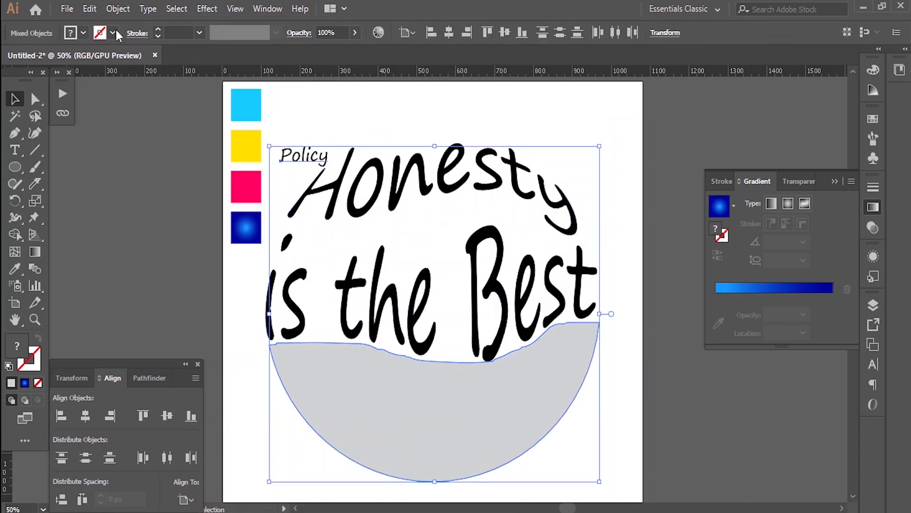
{"action": "left_click", "coordinate": [118, 9]}
{"action": "mouse_move", "coordinate": [185, 408]}
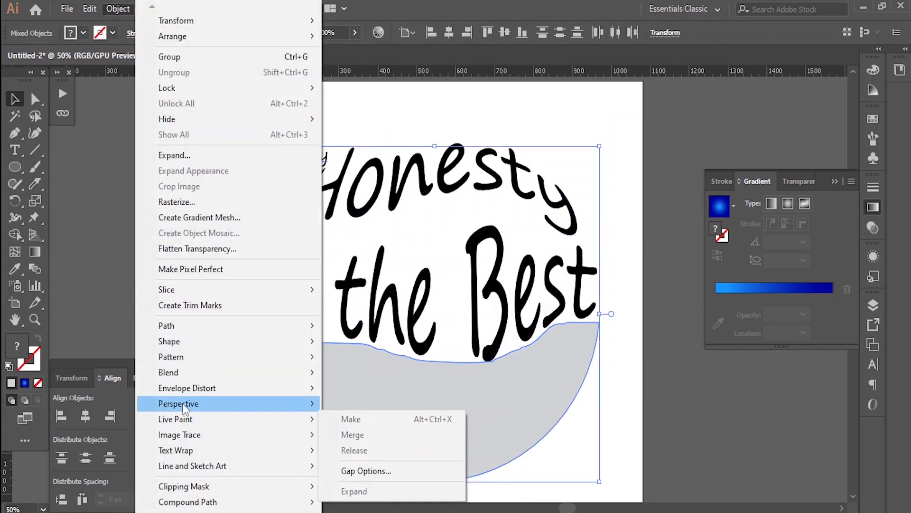
{"action": "mouse_move", "coordinate": [185, 389]}
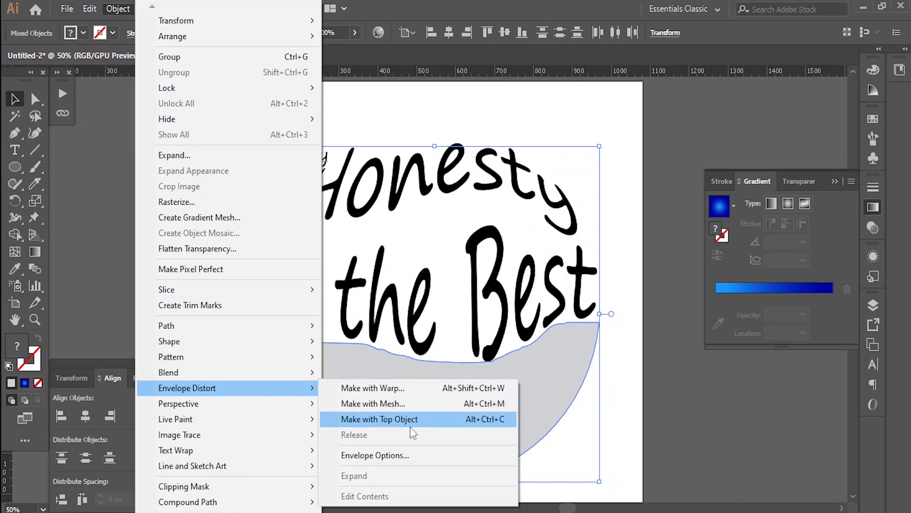
{"action": "left_click", "coordinate": [410, 425]}
{"action": "left_click", "coordinate": [622, 408]}
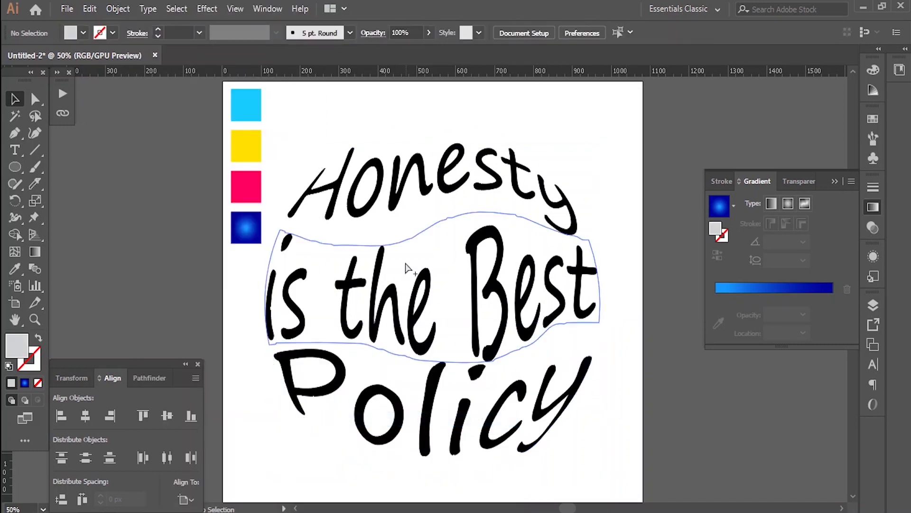
Duplicate the artboard with the distorted text lines and swatches, placing the copy directly below it
{"action": "scroll", "coordinate": [406, 268], "scroll_direction": "down", "scroll_amount": 1}
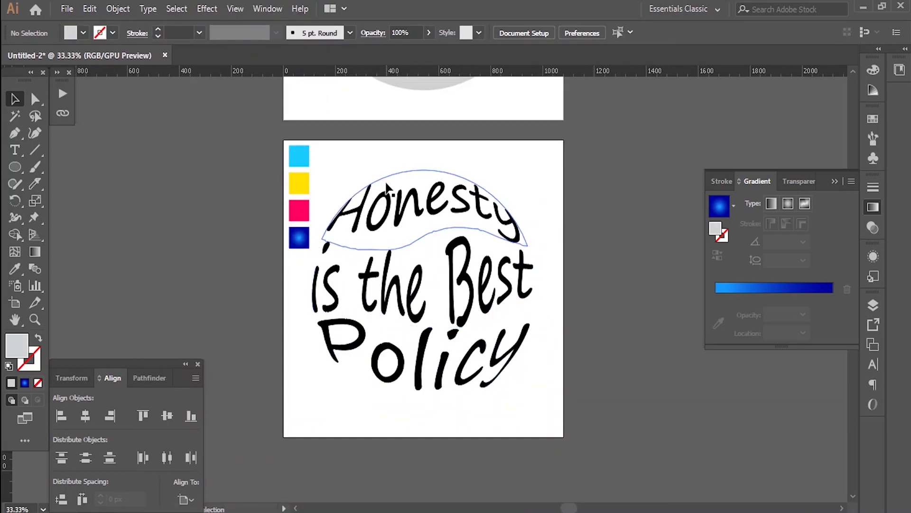
{"action": "scroll", "coordinate": [362, 162], "scroll_direction": "down", "scroll_amount": 2}
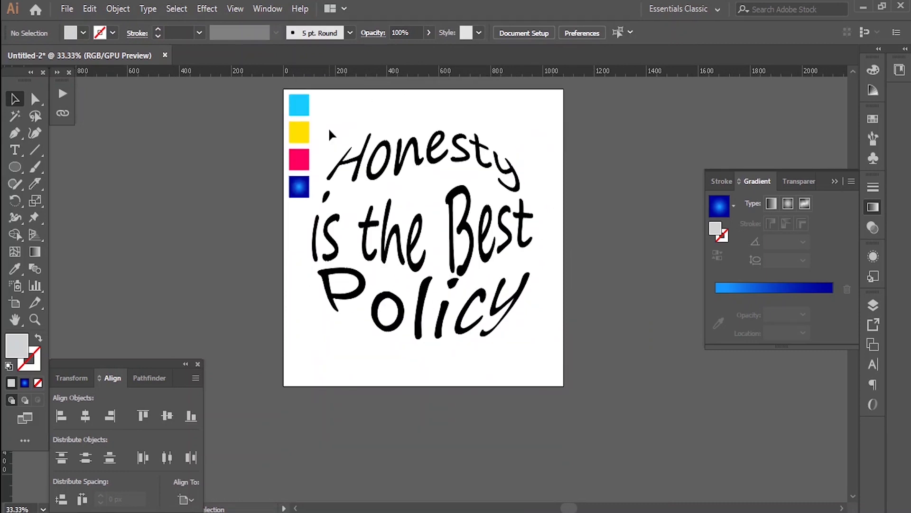
{"action": "left_click", "coordinate": [17, 304]}
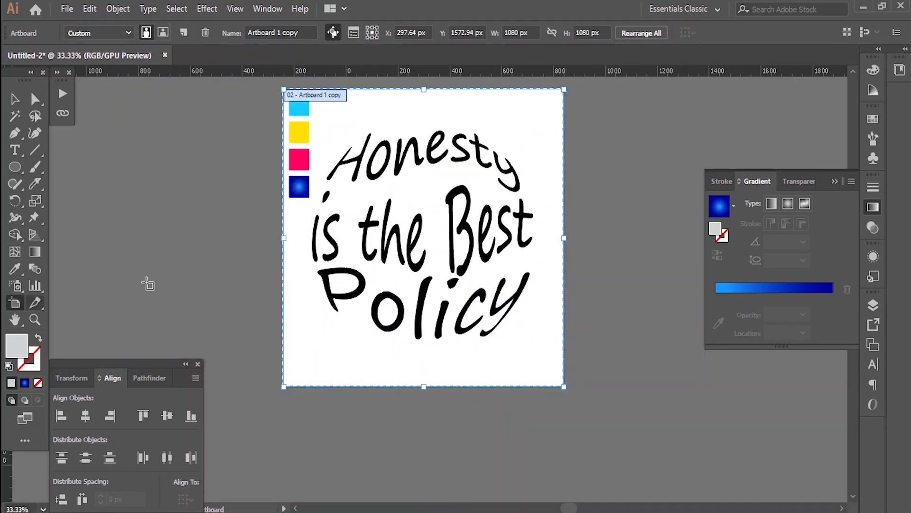
{"action": "scroll", "coordinate": [489, 159], "scroll_direction": "down", "scroll_amount": 5}
{"action": "left_click_drag", "start_coordinate": [475, 112], "coordinate": [468, 430]}
{"action": "scroll", "coordinate": [528, 284], "scroll_direction": "down", "scroll_amount": 8}
{"action": "scroll", "coordinate": [396, 269], "scroll_direction": "up", "scroll_amount": 1}
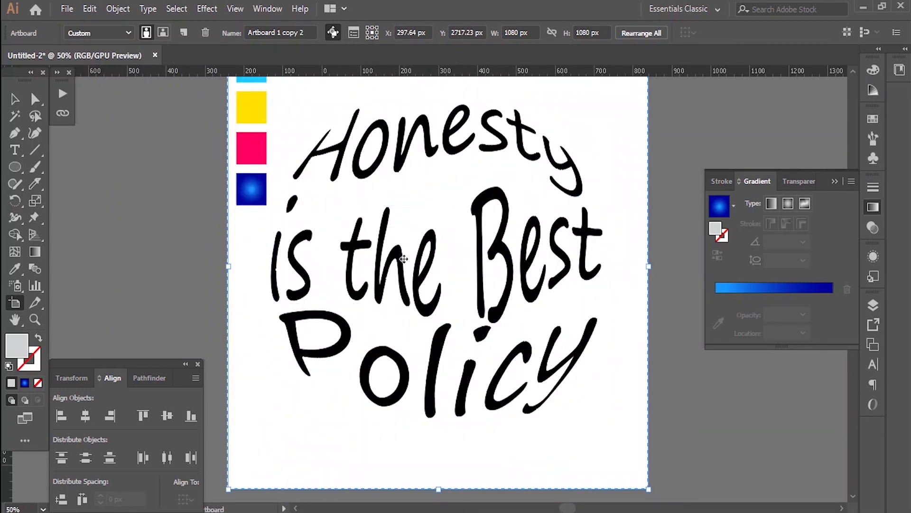
{"action": "scroll", "coordinate": [409, 264], "scroll_direction": "up", "scroll_amount": 1}
{"action": "scroll", "coordinate": [420, 260], "scroll_direction": "down", "scroll_amount": 1}
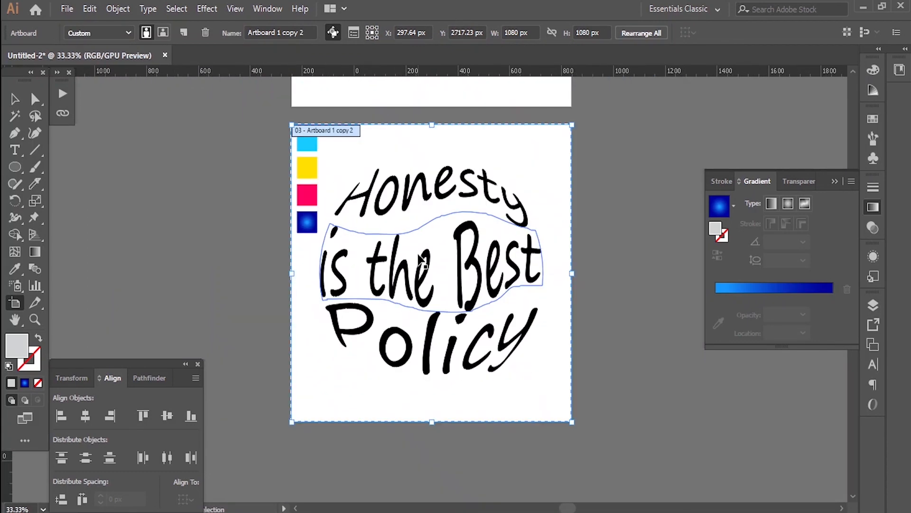
Select the three distorted text lines on the new artboard and expand them with Object and Fill enabled
{"action": "scroll", "coordinate": [421, 260], "scroll_direction": "up", "scroll_amount": 1}
{"action": "scroll", "coordinate": [417, 255], "scroll_direction": "up", "scroll_amount": 1}
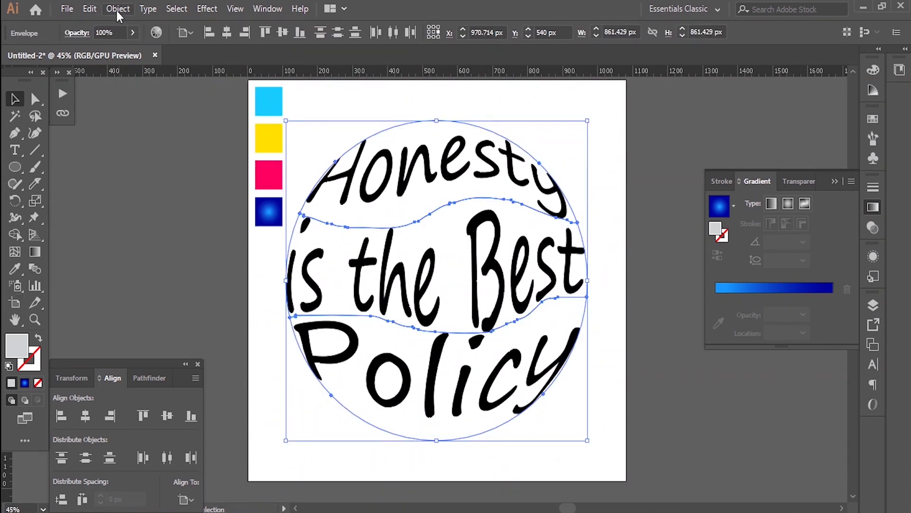
{"action": "left_click", "coordinate": [118, 10]}
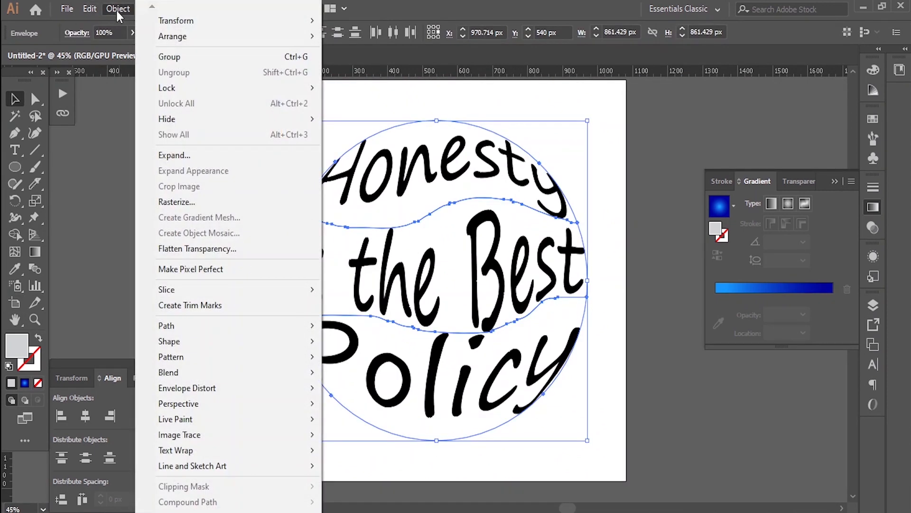
{"action": "left_click", "coordinate": [186, 155]}
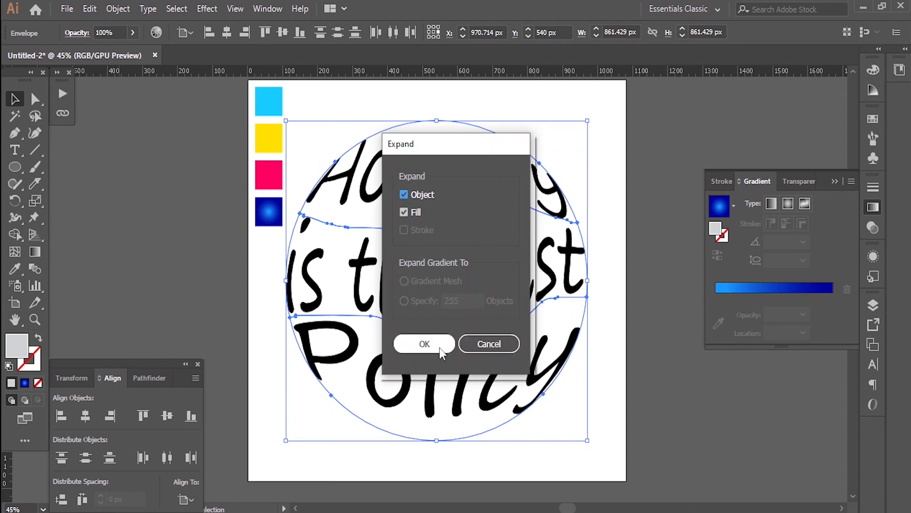
{"action": "left_click", "coordinate": [440, 348]}
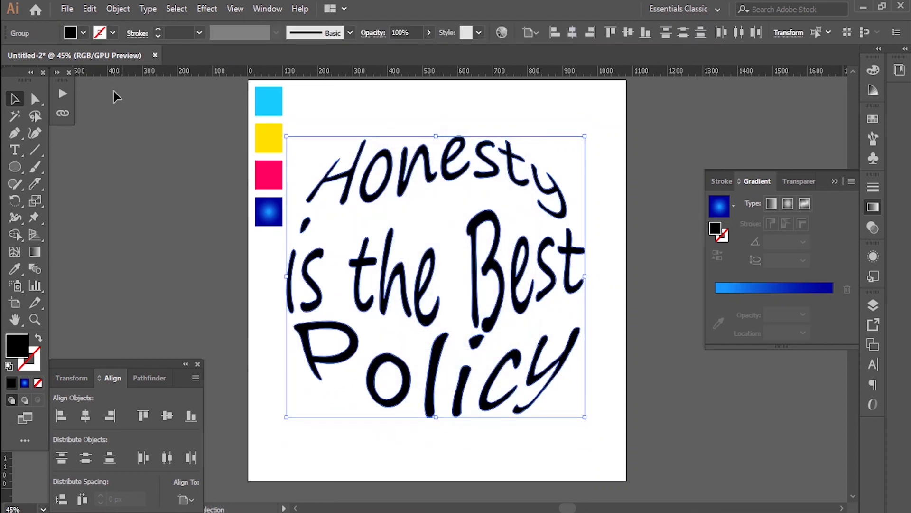
Select the expanded "Honesty" text and fill it with the light blue sampled from the first swatch
{"action": "left_click", "coordinate": [90, 10]}
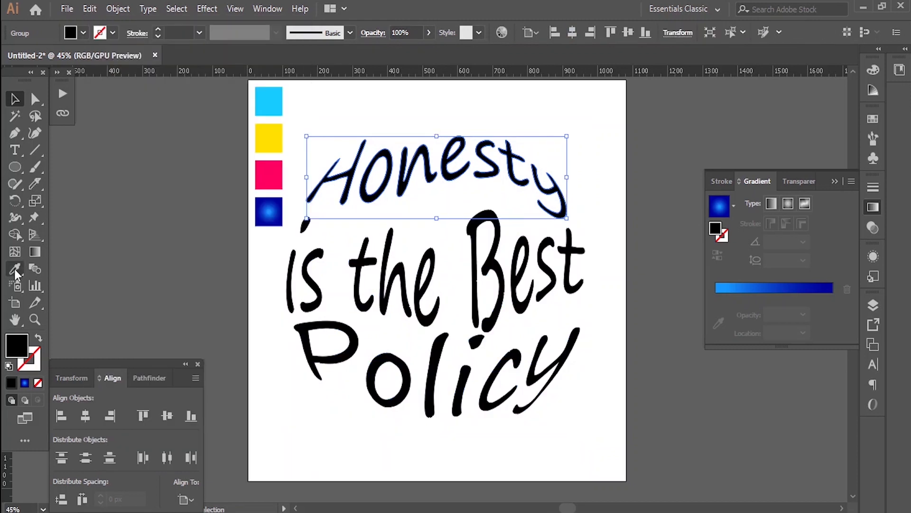
{"action": "left_click", "coordinate": [14, 268]}
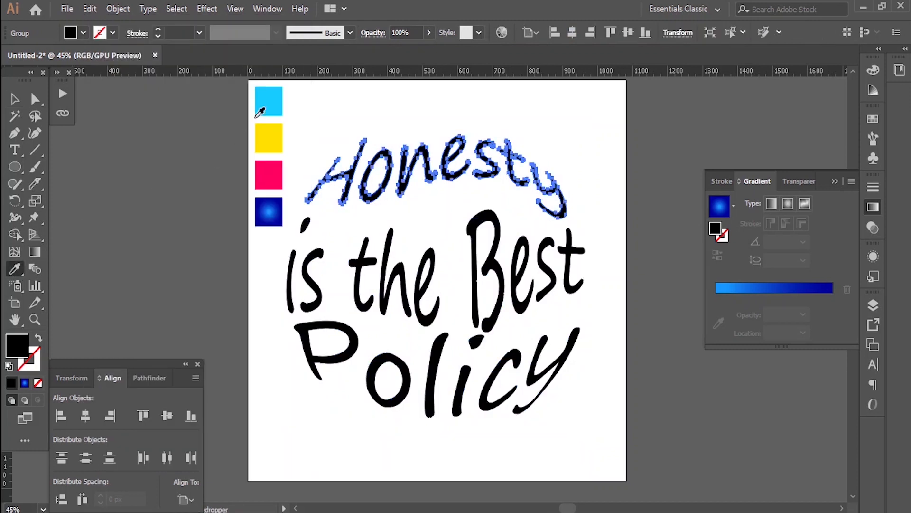
{"action": "left_click", "coordinate": [269, 102]}
Select the whole "is the Best" group and fill it with the yellow sampled from the second swatch
{"action": "left_click", "coordinate": [35, 99]}
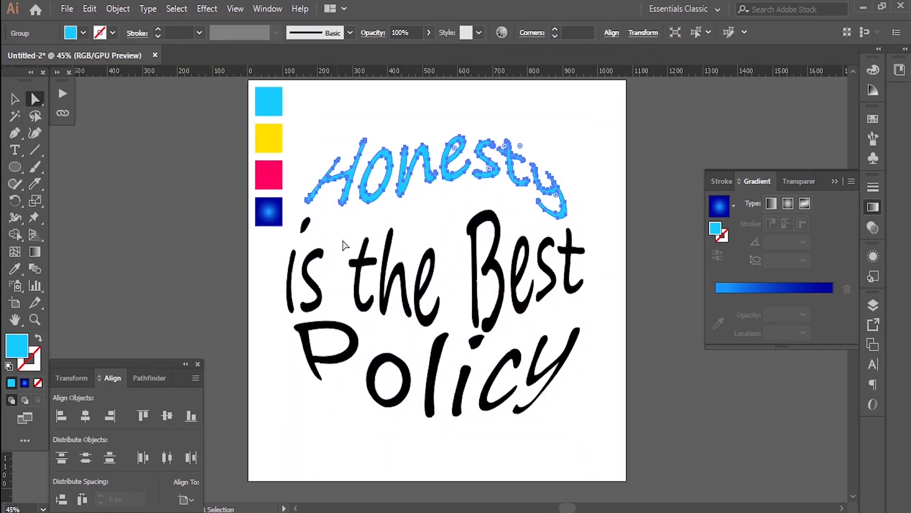
{"action": "left_click", "coordinate": [359, 267]}
{"action": "left_click", "coordinate": [14, 99]}
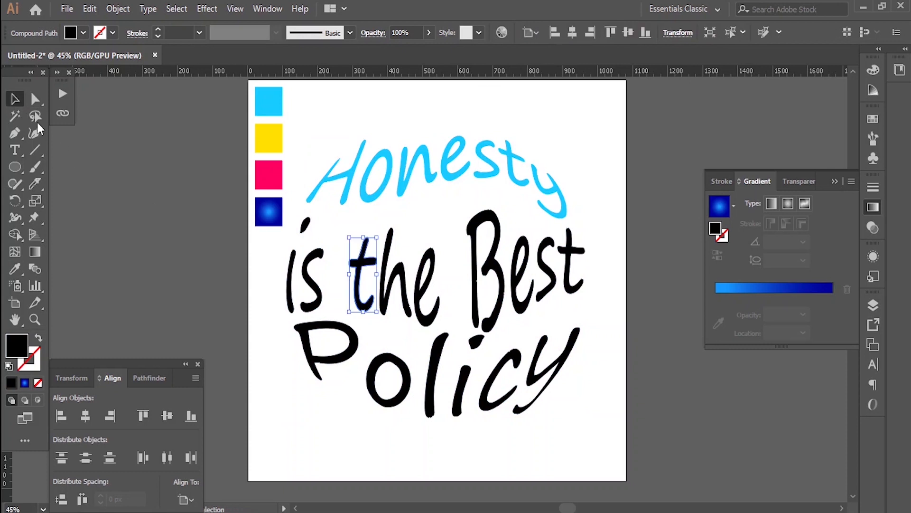
{"action": "left_click", "coordinate": [269, 285]}
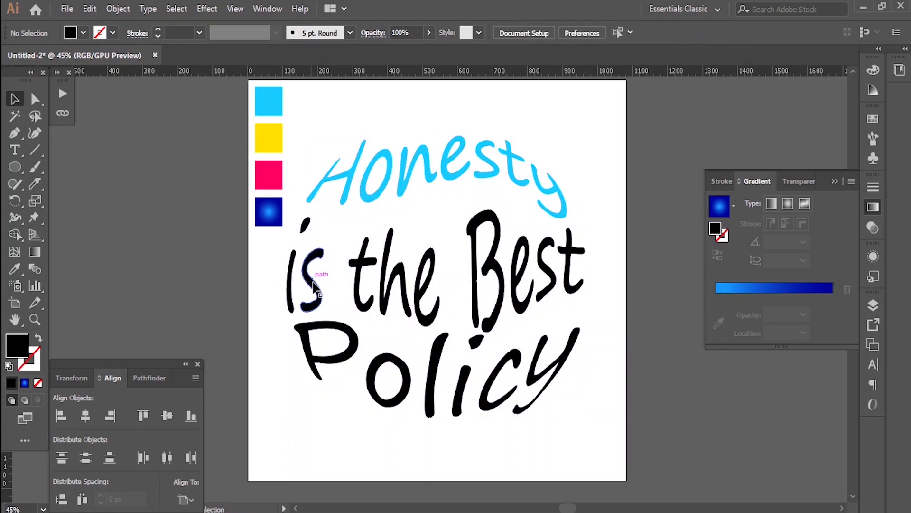
{"action": "left_click", "coordinate": [305, 282]}
{"action": "key", "text": "i"}
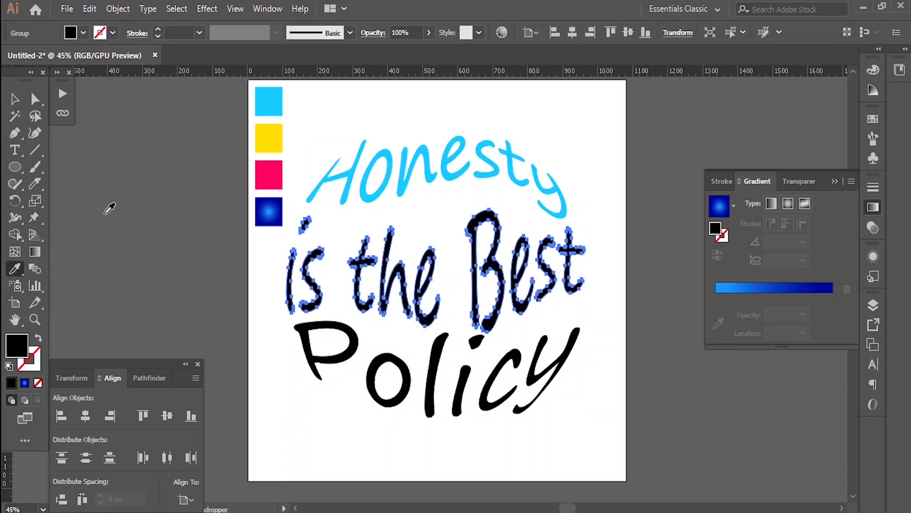
{"action": "left_click", "coordinate": [269, 138]}
Select the "Policy" text and fill it with the crimson sampled from the third swatch
{"action": "left_click", "coordinate": [16, 99]}
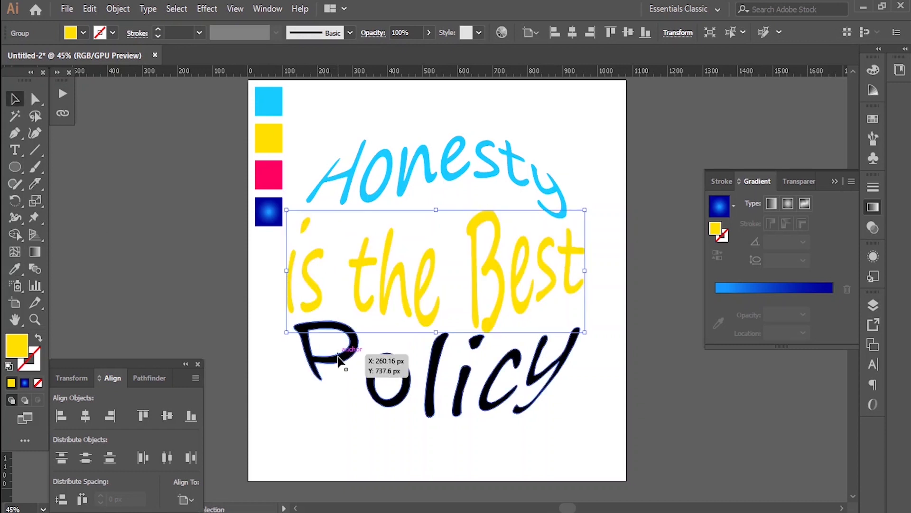
{"action": "left_click", "coordinate": [335, 346]}
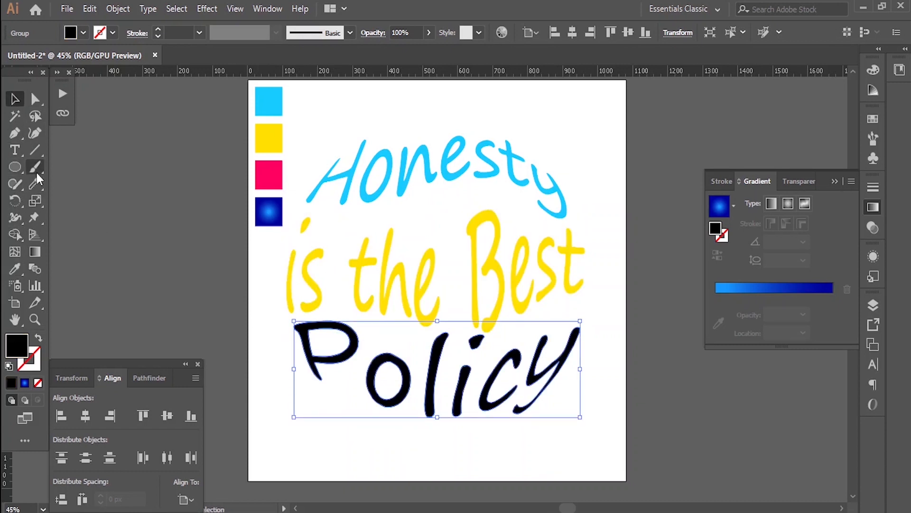
{"action": "left_click", "coordinate": [16, 270]}
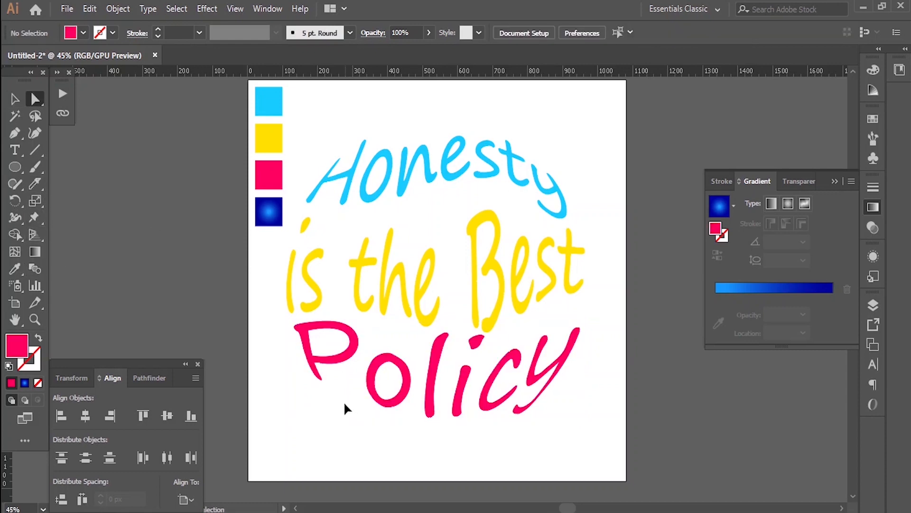
Select the anchor points at the lower end of the P's leg in "Policy" and move them outward to lengthen the leg
{"action": "scroll", "coordinate": [326, 400], "scroll_direction": "up", "scroll_amount": 3}
{"action": "left_click", "coordinate": [312, 352]}
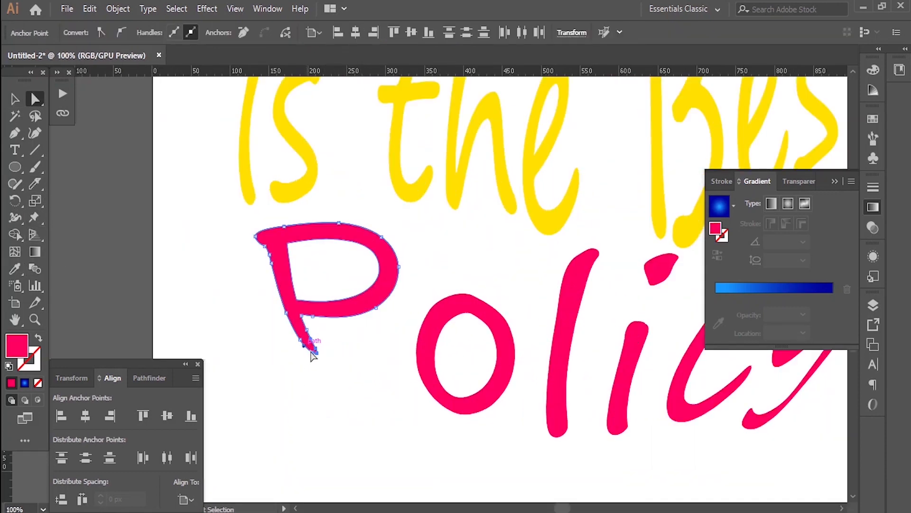
{"action": "scroll", "coordinate": [316, 363], "scroll_direction": "up", "scroll_amount": 3}
{"action": "left_click_drag", "start_coordinate": [355, 375], "coordinate": [289, 315]}
{"action": "left_click_drag", "start_coordinate": [320, 334], "coordinate": [349, 382]}
{"action": "left_click", "coordinate": [387, 367]}
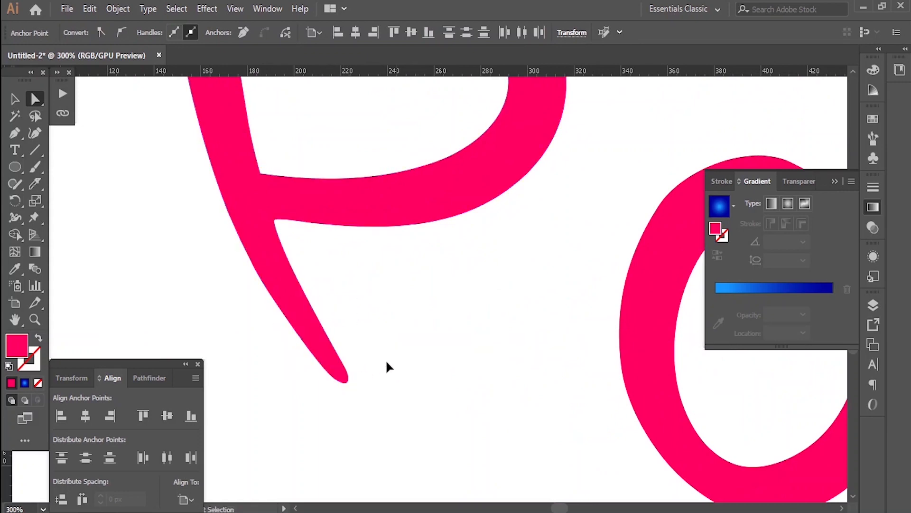
{"action": "scroll", "coordinate": [386, 366], "scroll_direction": "down", "scroll_amount": 5}
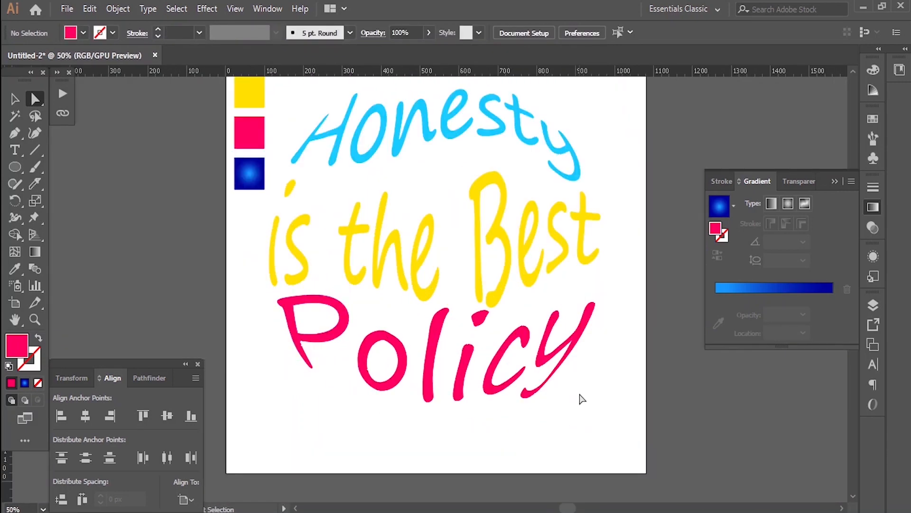
Select an anchor point on the H of "Honesty" and shift it slightly to refine the letter's shape, then deselect
{"action": "scroll", "coordinate": [579, 394], "scroll_direction": "up", "scroll_amount": 2}
{"action": "scroll", "coordinate": [339, 155], "scroll_direction": "up", "scroll_amount": 3}
{"action": "mouse_move", "coordinate": [324, 167]}
{"action": "left_mouse_down"}
{"action": "mouse_move", "coordinate": [292, 208]}
{"action": "mouse_move", "coordinate": [317, 160]}
{"action": "left_mouse_up"}
{"action": "left_click", "coordinate": [336, 152]}
{"action": "scroll", "coordinate": [334, 203], "scroll_direction": "down", "scroll_amount": 5}
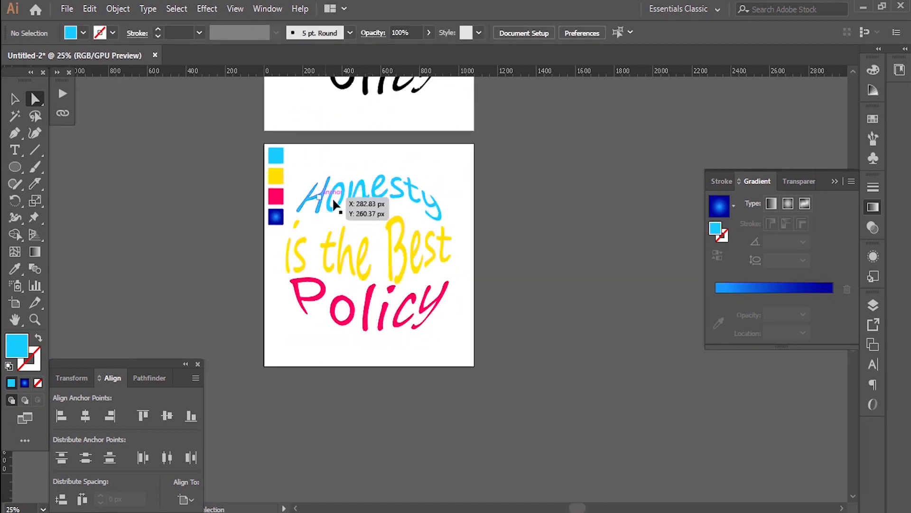
{"action": "scroll", "coordinate": [418, 229], "scroll_direction": "up", "scroll_amount": 1}
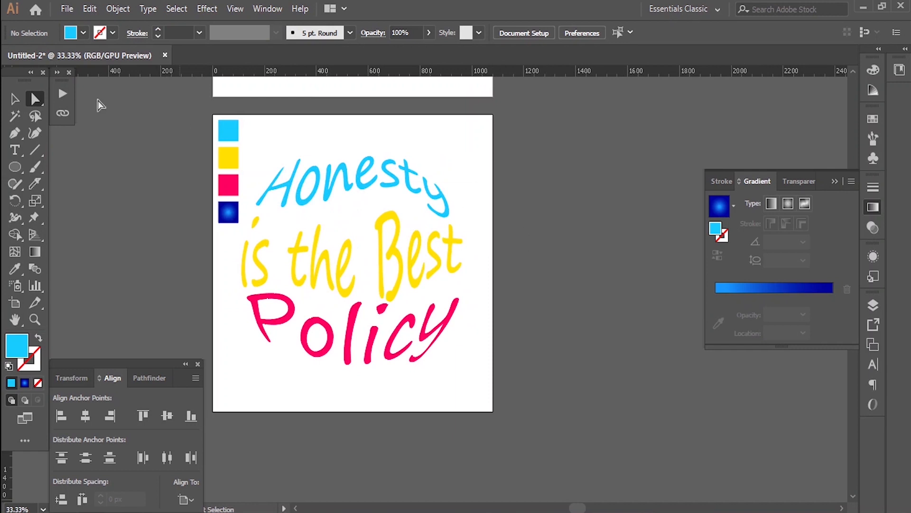
Select the "Honesty", "is the Best" and "Policy" lettering together and group it into one object
{"action": "left_click", "coordinate": [14, 98]}
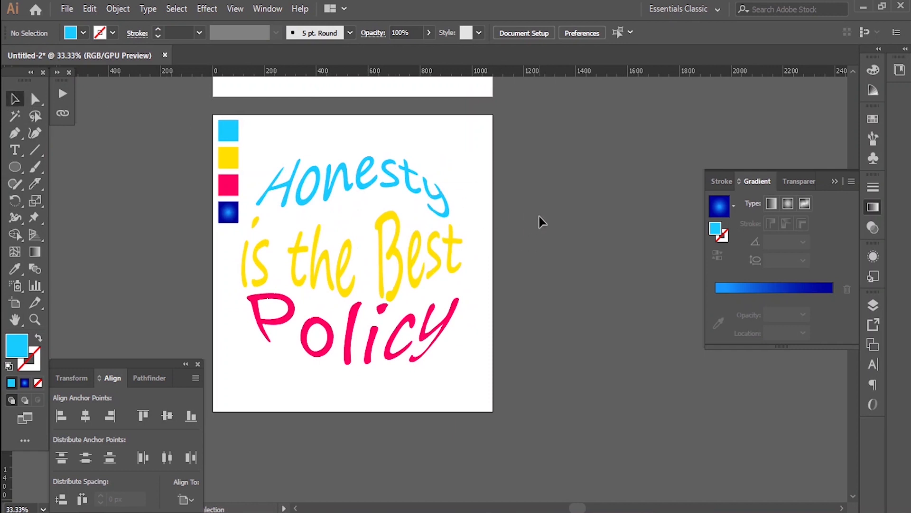
{"action": "left_click", "coordinate": [380, 251]}
{"action": "left_click_drag", "start_coordinate": [514, 149], "coordinate": [272, 373]}
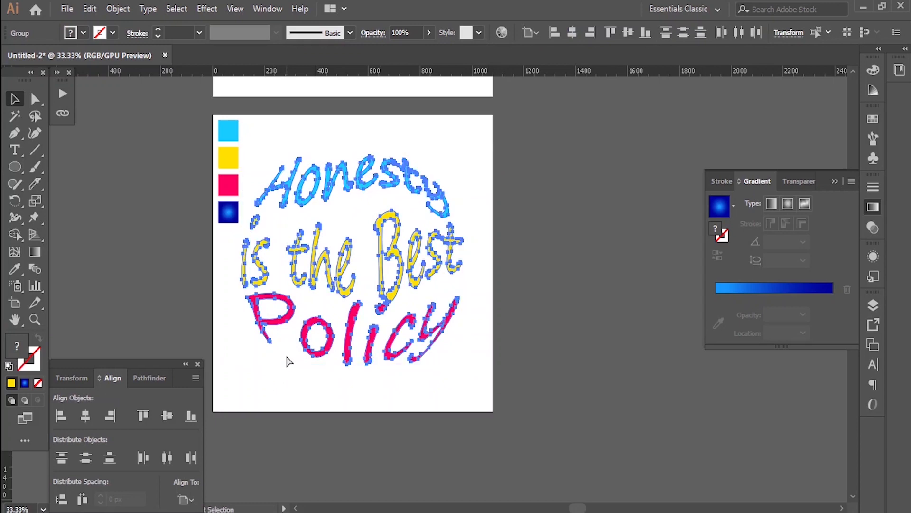
{"action": "key", "text": "ctrl+g"}
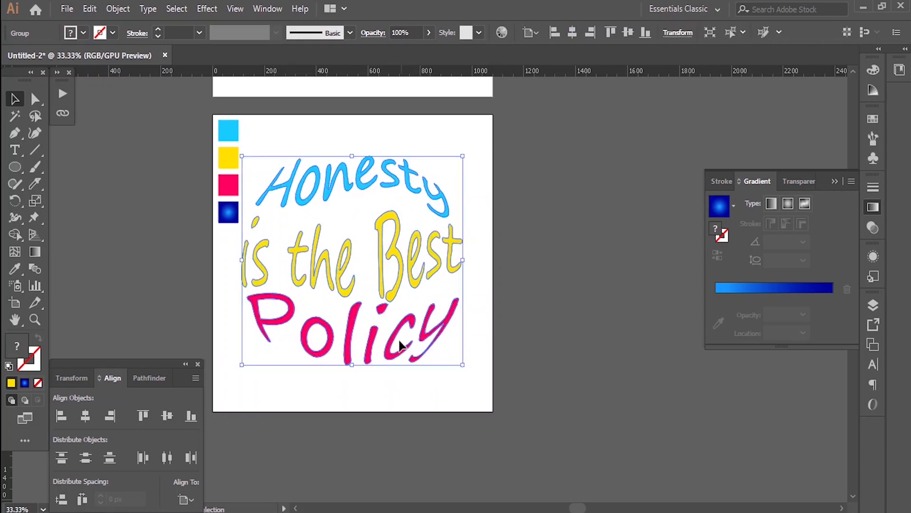
Duplicate the grouped lettering into the empty space beside the artboard and fill the copy with the black swatch
{"action": "left_click_drag", "start_coordinate": [322, 280], "coordinate": [583, 258]}
{"action": "left_click", "coordinate": [873, 119]}
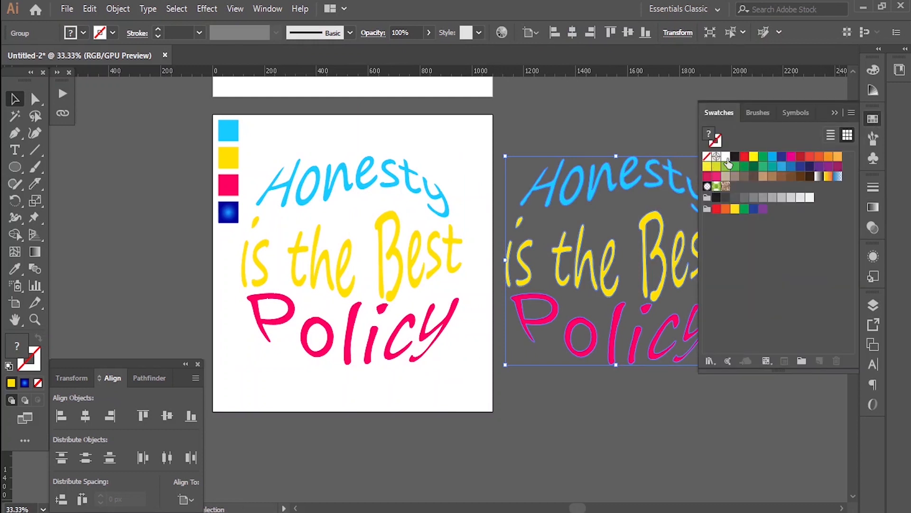
{"action": "left_click", "coordinate": [734, 158]}
{"action": "left_click", "coordinate": [569, 390]}
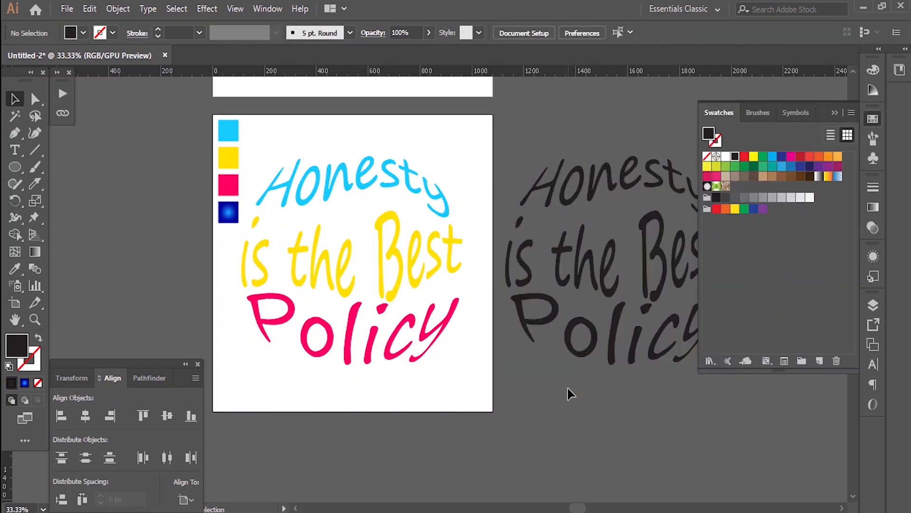
Duplicate the artboard with its artwork below the original and give the lettering copy beside the new artboard a white fill
{"action": "scroll", "coordinate": [415, 260], "scroll_direction": "down", "scroll_amount": 1}
{"action": "scroll", "coordinate": [325, 244], "scroll_direction": "down", "scroll_amount": 2}
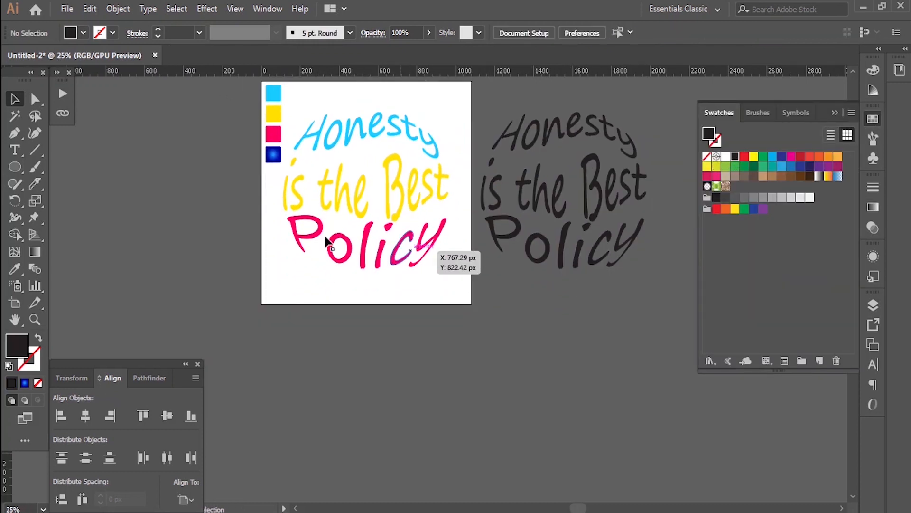
{"action": "left_click", "coordinate": [13, 301]}
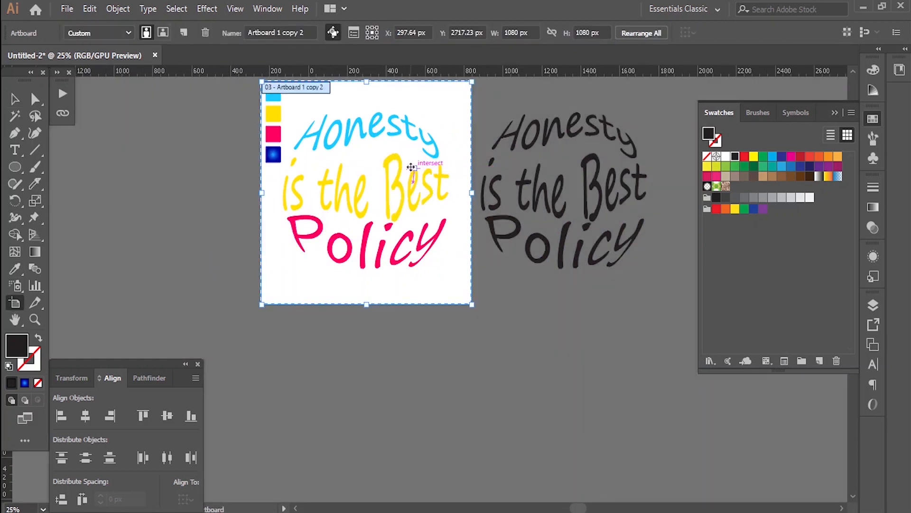
{"action": "key", "text": "Escape"}
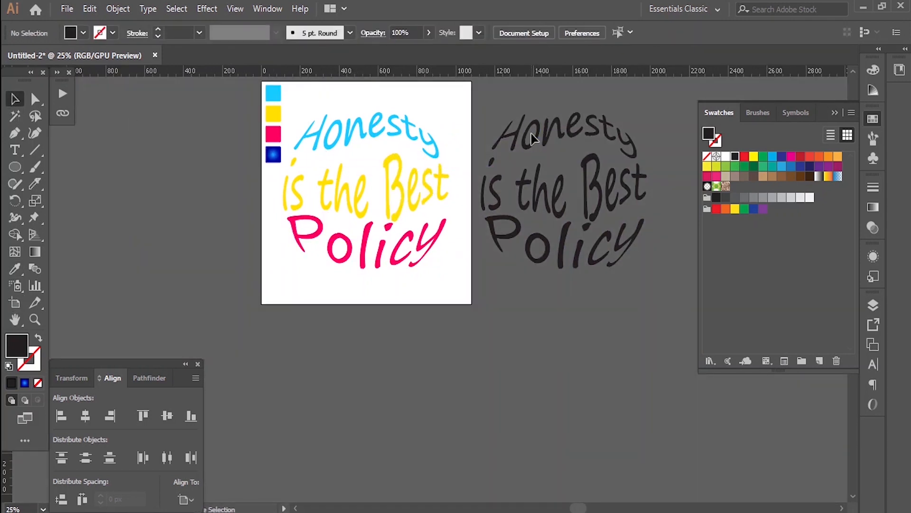
{"action": "left_click_drag", "start_coordinate": [531, 137], "coordinate": [31, 152]}
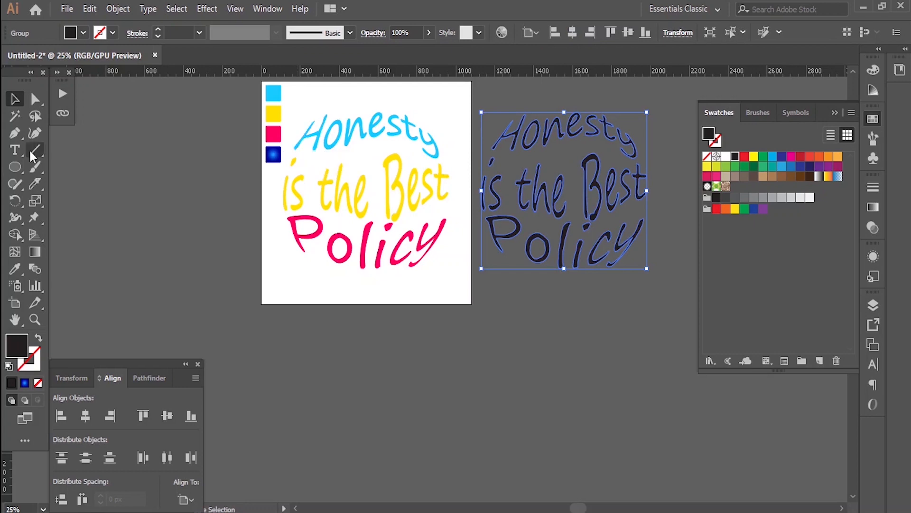
{"action": "left_click", "coordinate": [14, 301]}
{"action": "mouse_move", "coordinate": [355, 197]}
{"action": "left_mouse_down"}
{"action": "mouse_move", "coordinate": [365, 199]}
{"action": "mouse_move", "coordinate": [387, 368]}
{"action": "mouse_move", "coordinate": [388, 446]}
{"action": "left_mouse_up"}
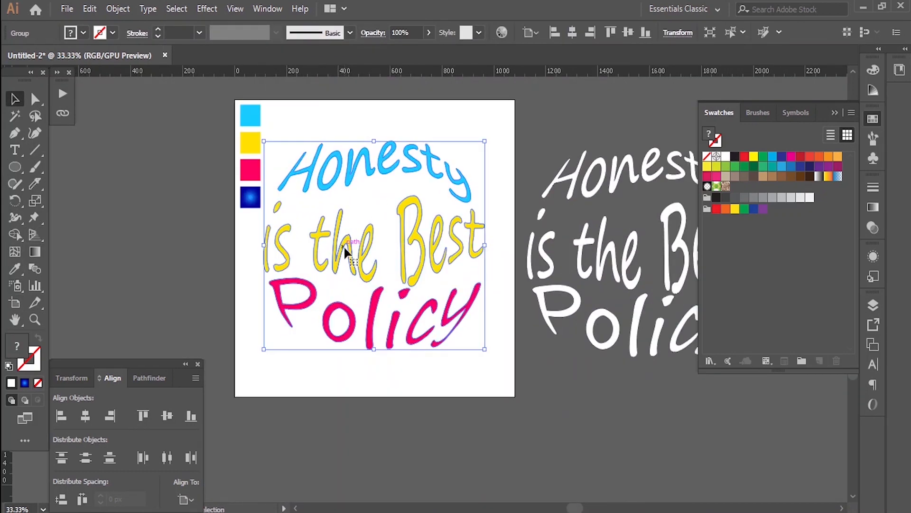
Copy the coloured lettering group on the new artboard and paste the duplicate directly behind it
{"action": "left_click_drag", "start_coordinate": [345, 251], "coordinate": [347, 247]}
{"action": "left_click", "coordinate": [118, 10]}
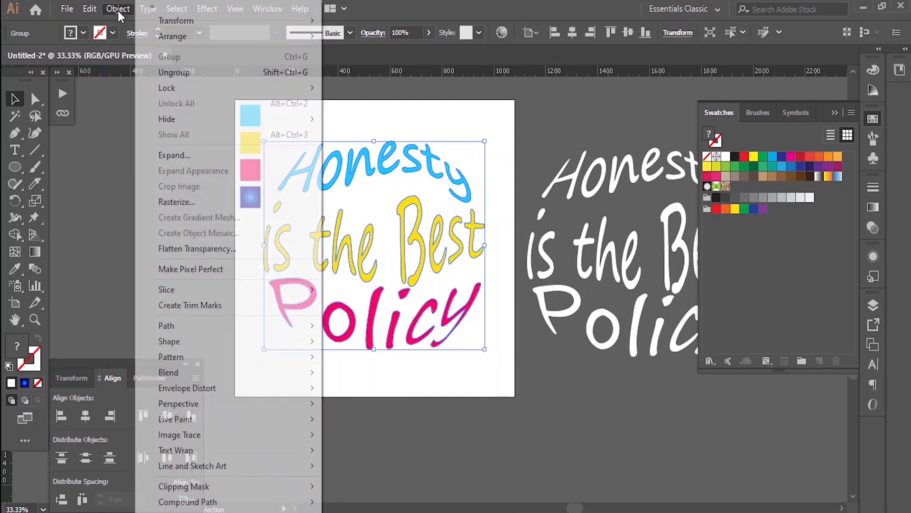
{"action": "left_click", "coordinate": [116, 12]}
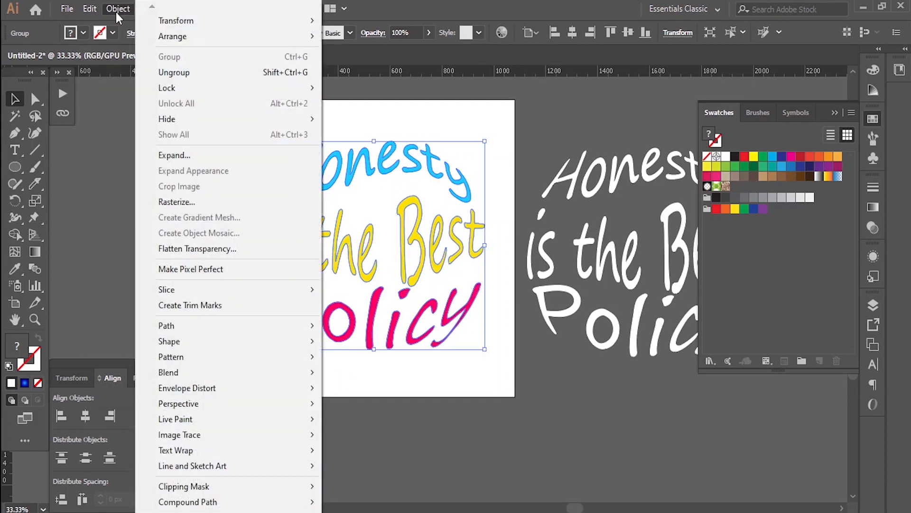
{"action": "left_click", "coordinate": [98, 10]}
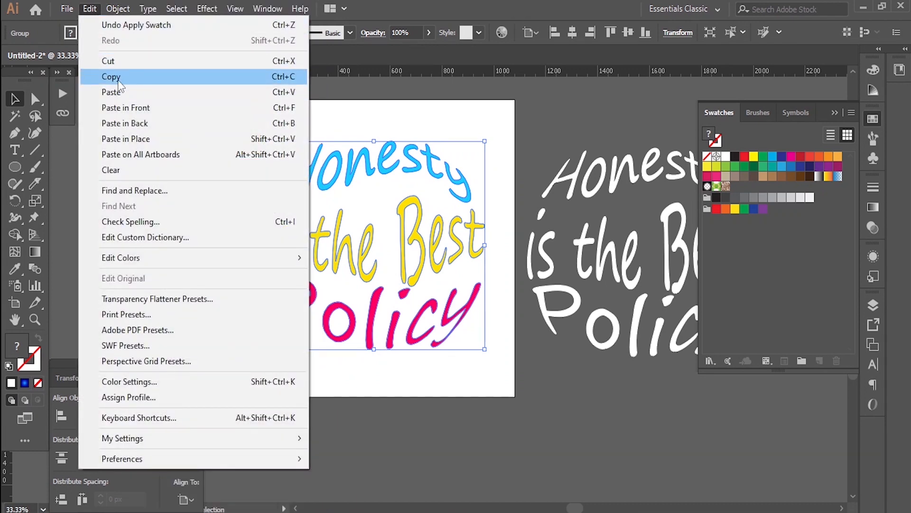
{"action": "left_click", "coordinate": [154, 83]}
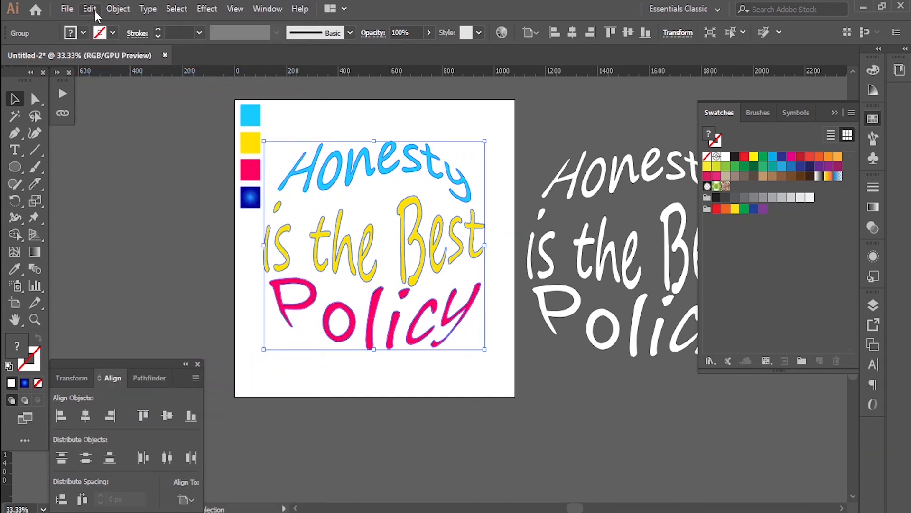
{"action": "left_click", "coordinate": [91, 10]}
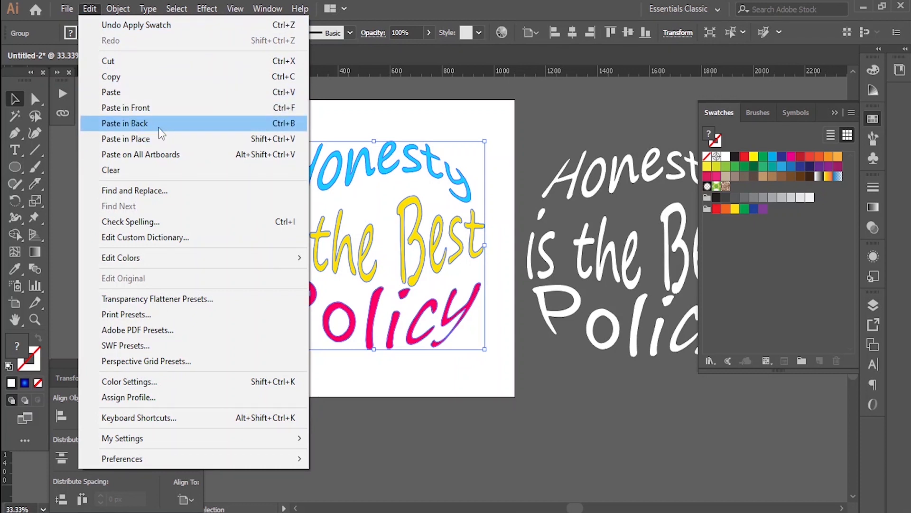
{"action": "left_click", "coordinate": [280, 124]}
Shrink the pasted lettering around its centre to about 85 px wide, fill it with black and deselect it
{"action": "left_click_drag", "start_coordinate": [484, 141], "coordinate": [421, 235]}
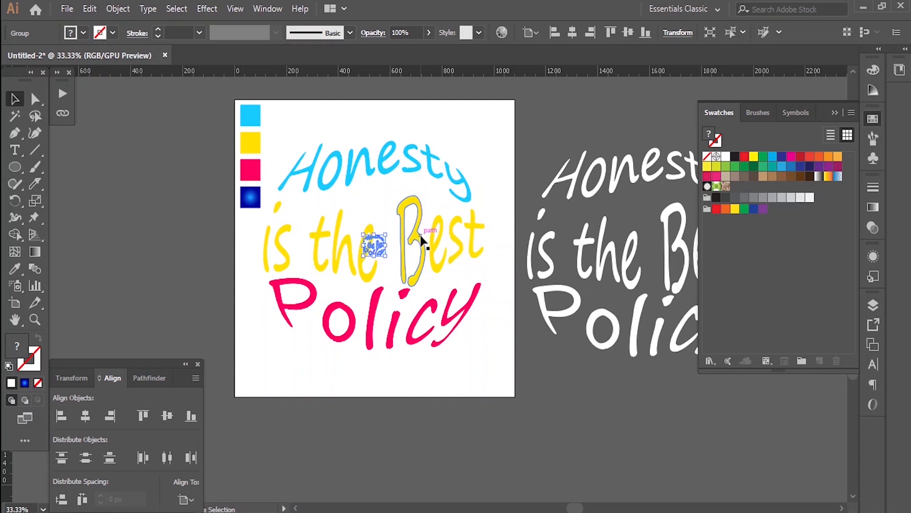
{"action": "left_click", "coordinate": [734, 158]}
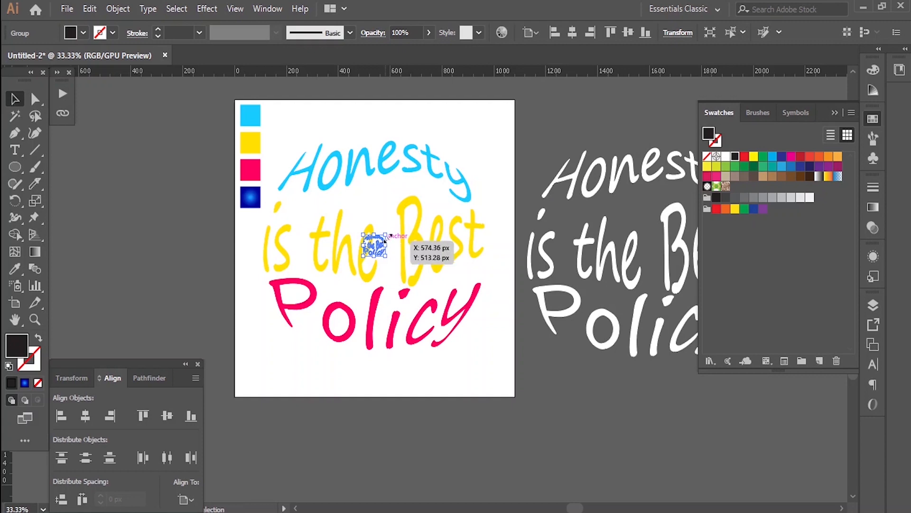
{"action": "scroll", "coordinate": [373, 240], "scroll_direction": "up", "scroll_amount": 9}
{"action": "scroll", "coordinate": [417, 236], "scroll_direction": "down", "scroll_amount": 9}
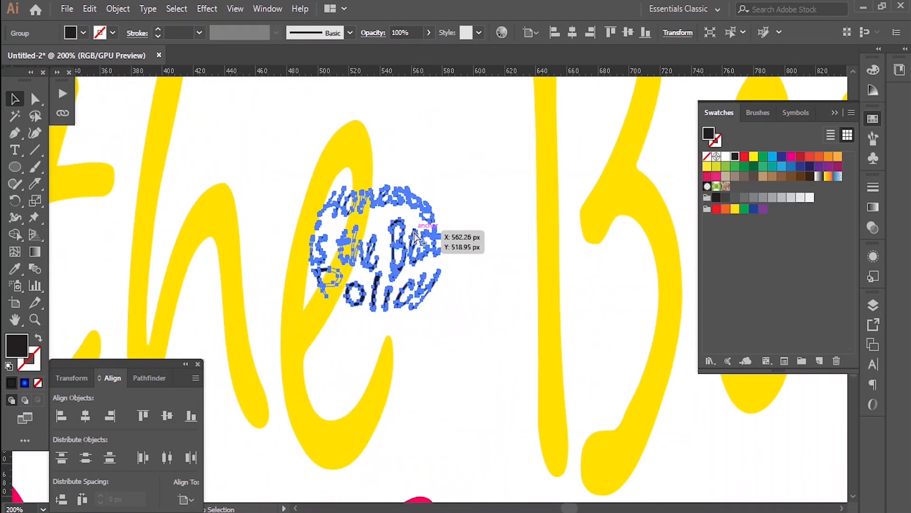
{"action": "left_click", "coordinate": [425, 288]}
{"action": "scroll", "coordinate": [425, 286], "scroll_direction": "down", "scroll_amount": 1}
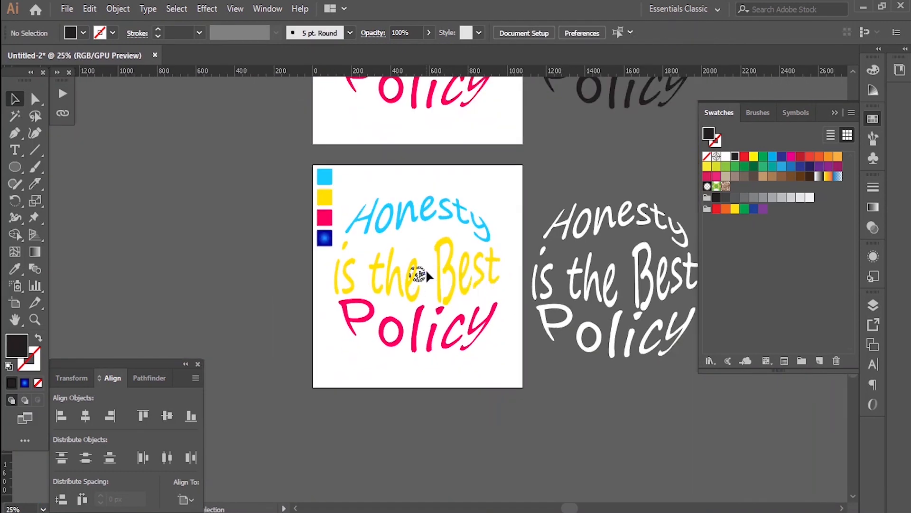
Select the tiny black lettering together with the large coloured lettering and make a blend between them
{"action": "left_click", "coordinate": [423, 271]}
{"action": "left_click", "coordinate": [446, 215], "text": "shift"}
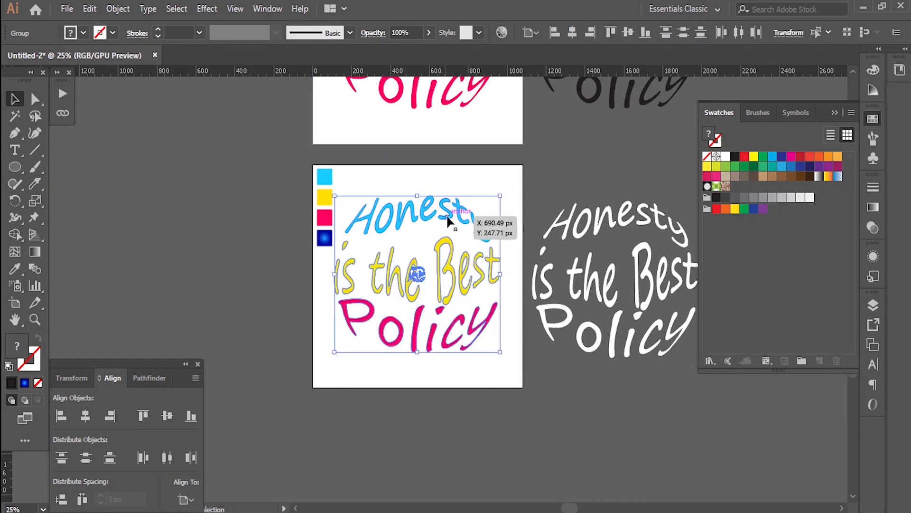
{"action": "left_click", "coordinate": [119, 14]}
{"action": "mouse_move", "coordinate": [237, 378]}
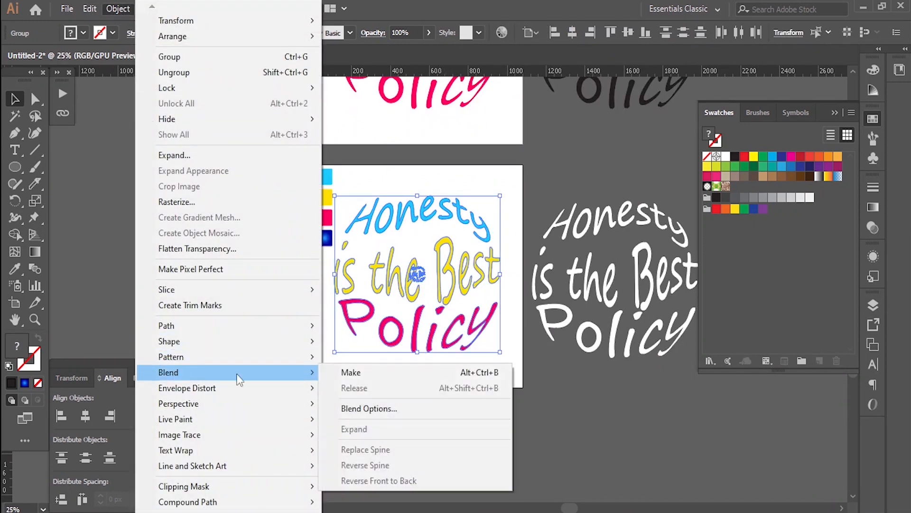
{"action": "left_click", "coordinate": [391, 370]}
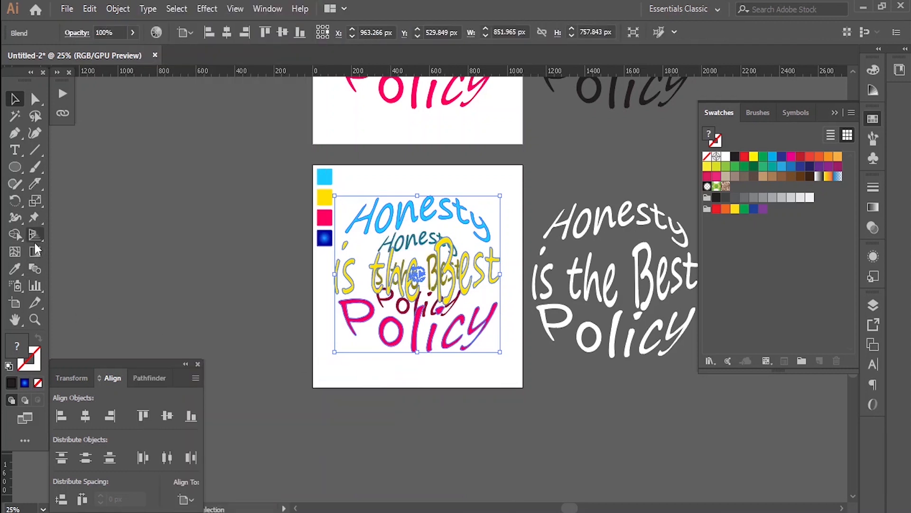
Set the blend's spacing to Specified Steps with 500 steps, enable the preview, apply it and deselect the blend
{"action": "double_click", "coordinate": [34, 267]}
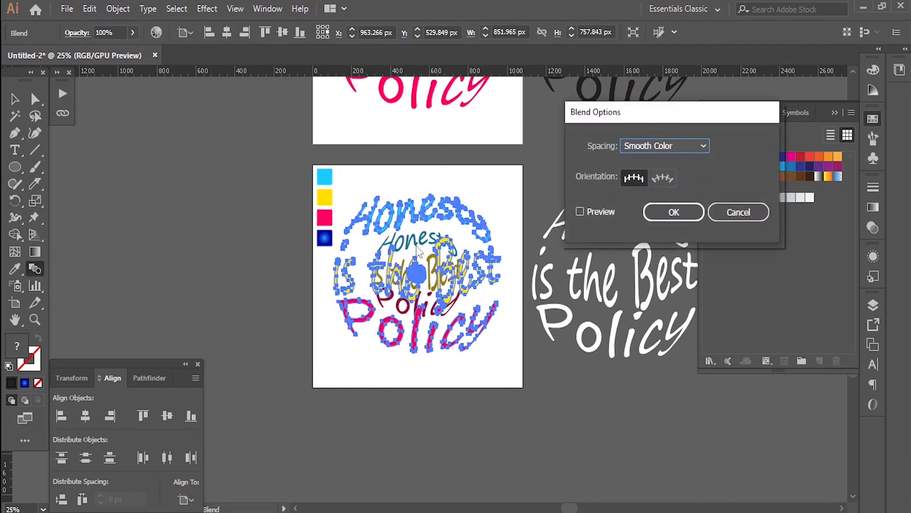
{"action": "left_click", "coordinate": [692, 154]}
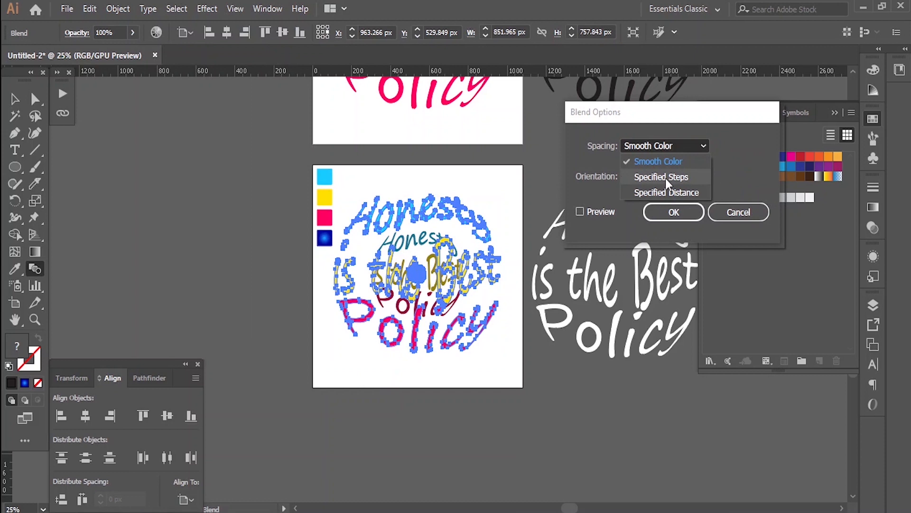
{"action": "left_click", "coordinate": [665, 178]}
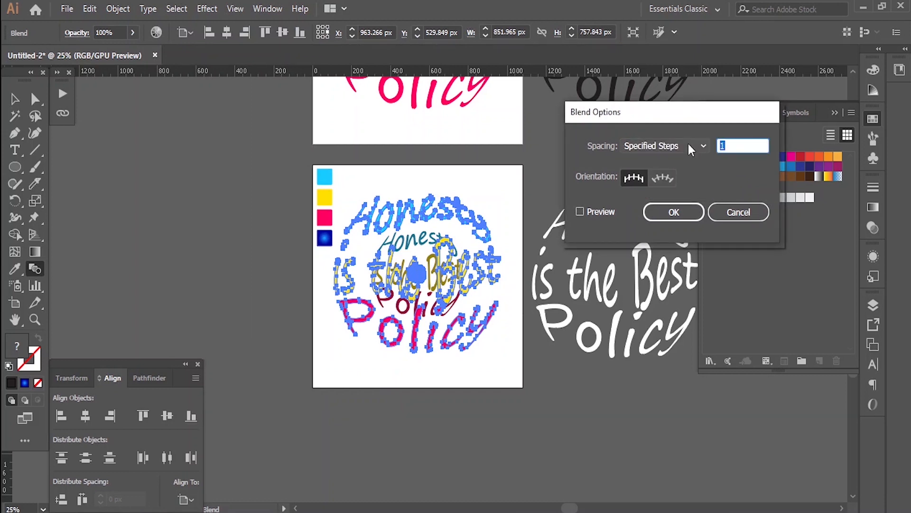
{"action": "type", "text": "500"}
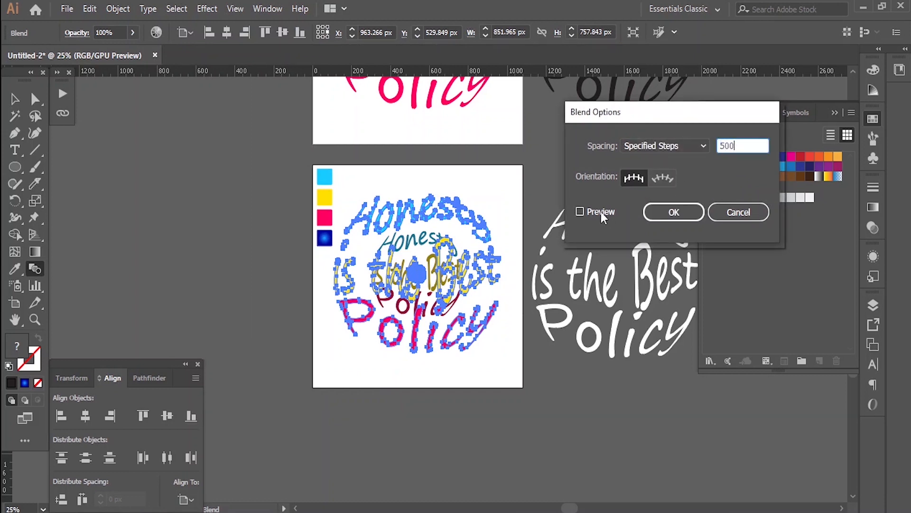
{"action": "key", "text": "Tab"}
{"action": "key", "text": "space"}
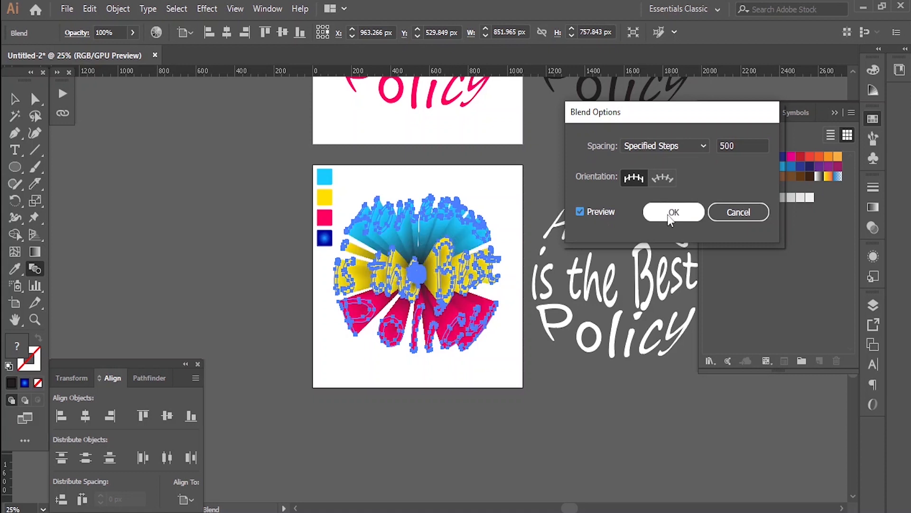
{"action": "left_click", "coordinate": [669, 214]}
{"action": "left_click", "coordinate": [14, 99]}
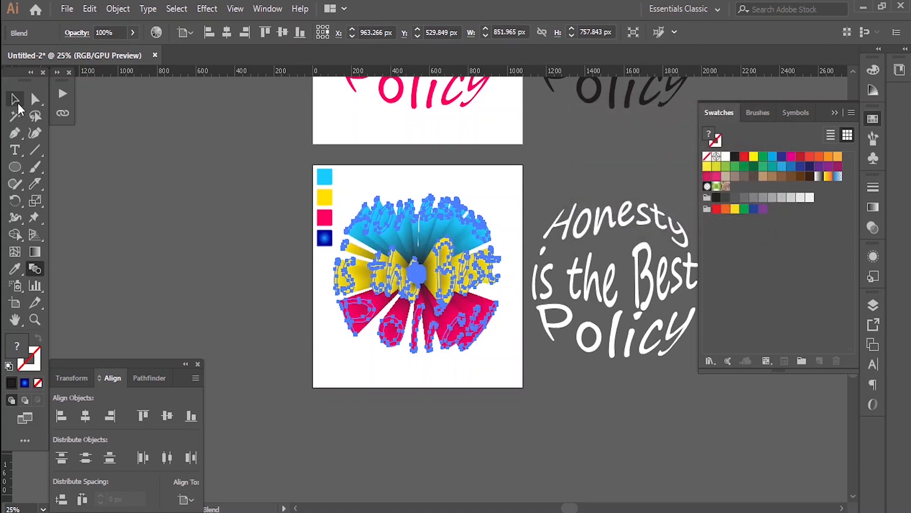
{"action": "left_click", "coordinate": [163, 223]}
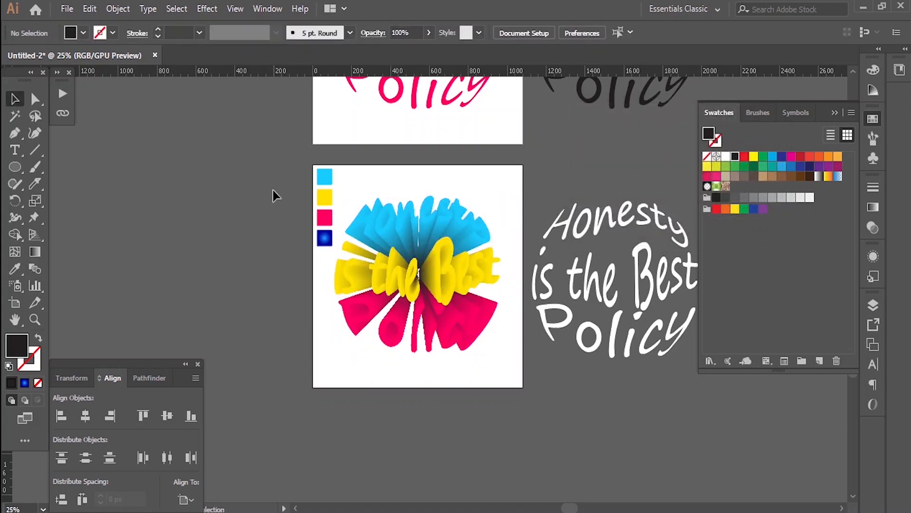
Duplicate the artboard holding the 3D blend, with its artwork, below the original
{"action": "scroll", "coordinate": [274, 194], "scroll_direction": "down", "scroll_amount": 3}
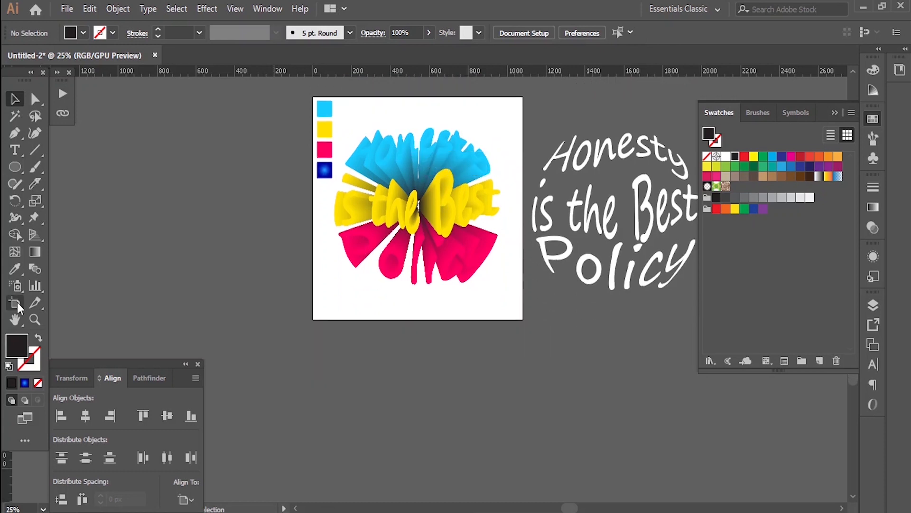
{"action": "key", "text": "shift+o"}
{"action": "left_click_drag", "start_coordinate": [443, 186], "coordinate": [450, 371]}
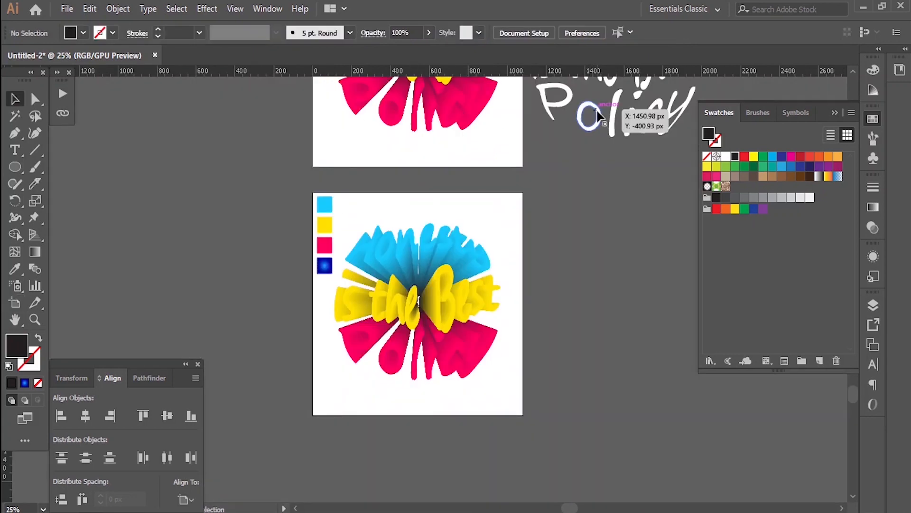
Copy the white lettering down beside the newest artboard and align it centred over the blended lettering, then deselect
{"action": "left_click", "coordinate": [601, 116]}
{"action": "left_click_drag", "start_coordinate": [601, 116], "coordinate": [601, 347]}
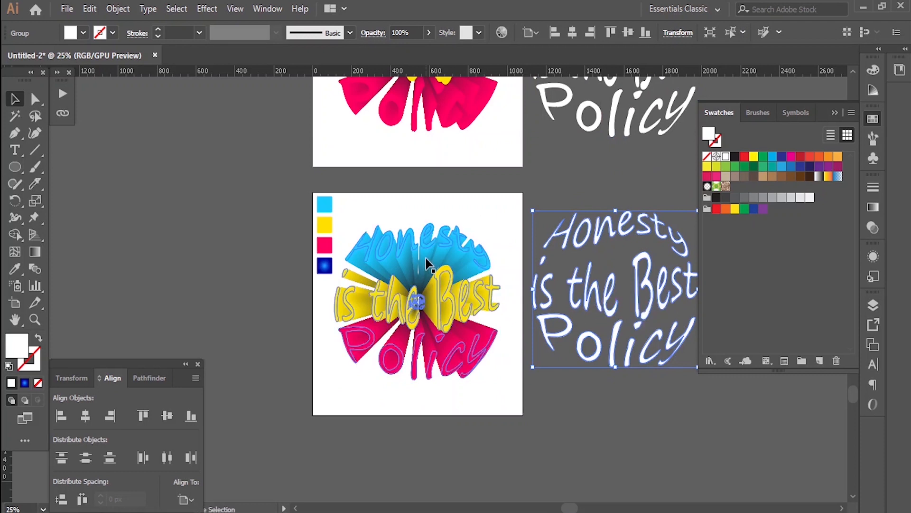
{"action": "left_click", "coordinate": [427, 263], "text": "shift"}
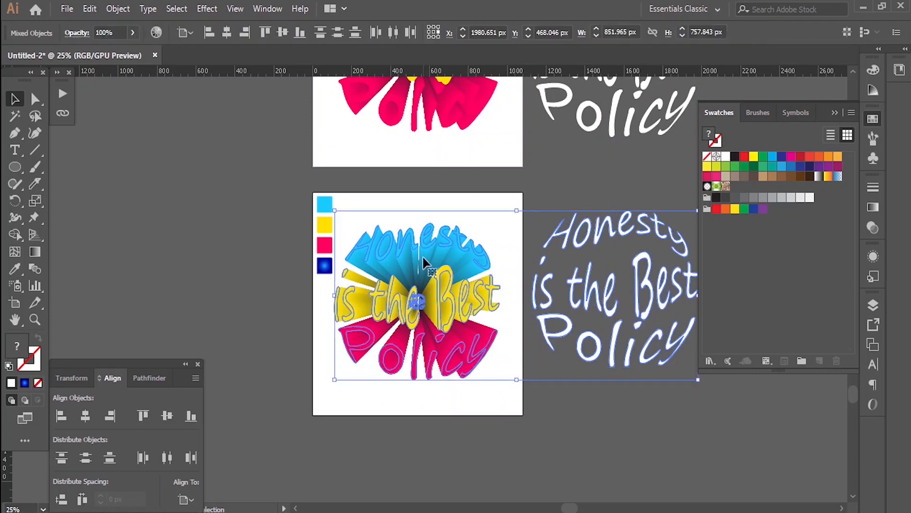
{"action": "left_click", "coordinate": [83, 416]}
{"action": "left_click", "coordinate": [580, 359]}
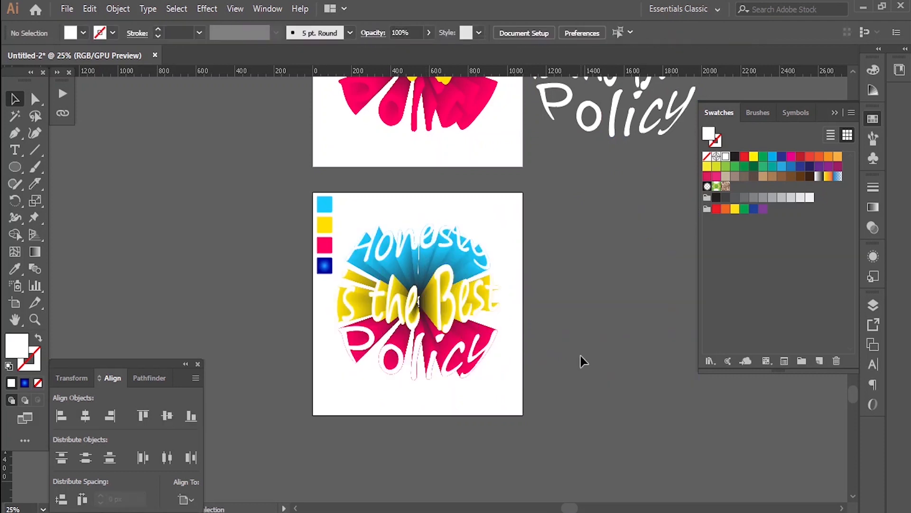
{"action": "scroll", "coordinate": [436, 323], "scroll_direction": "up", "scroll_amount": 3}
{"action": "scroll", "coordinate": [281, 315], "scroll_direction": "down", "scroll_amount": 2}
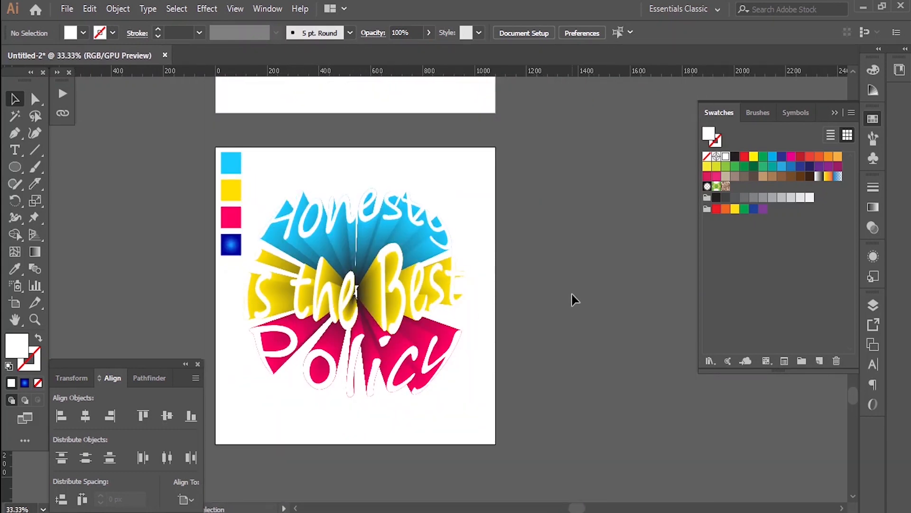
Draw a rectangle covering the whole newest artboard and send it behind all the other artwork
{"action": "left_click_drag", "start_coordinate": [15, 167], "coordinate": [95, 166]}
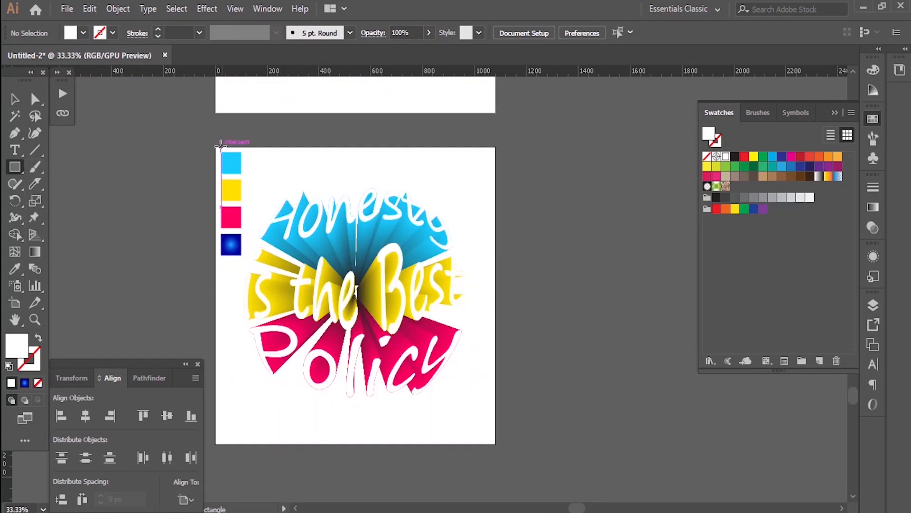
{"action": "left_click_drag", "start_coordinate": [216, 148], "coordinate": [494, 444]}
{"action": "left_click", "coordinate": [117, 9]}
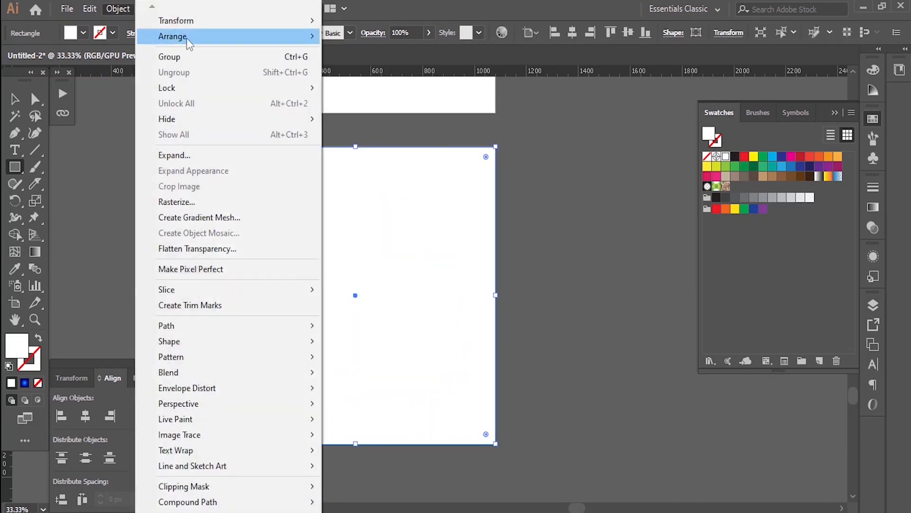
{"action": "mouse_move", "coordinate": [197, 37]}
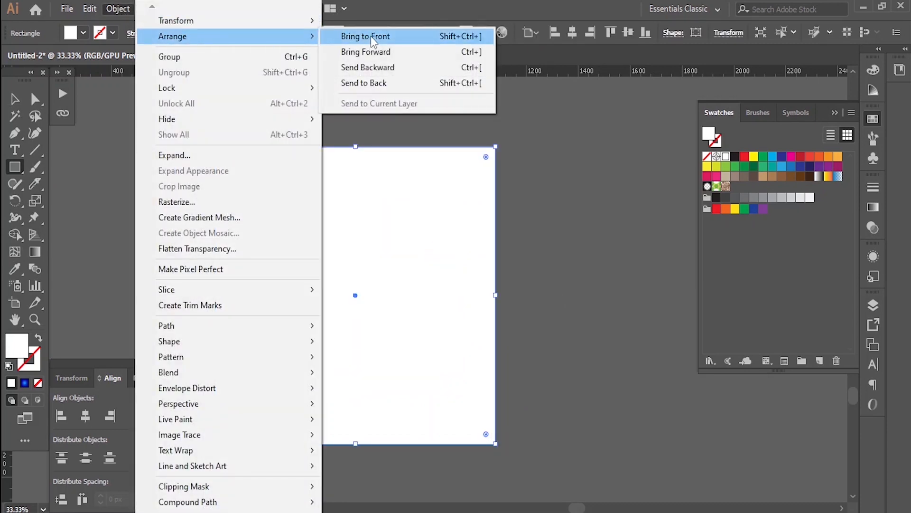
{"action": "left_click", "coordinate": [371, 82]}
Fill the background rectangle with the radial blue gradient sampled from the dark blue colour sample square
{"action": "left_click", "coordinate": [14, 269]}
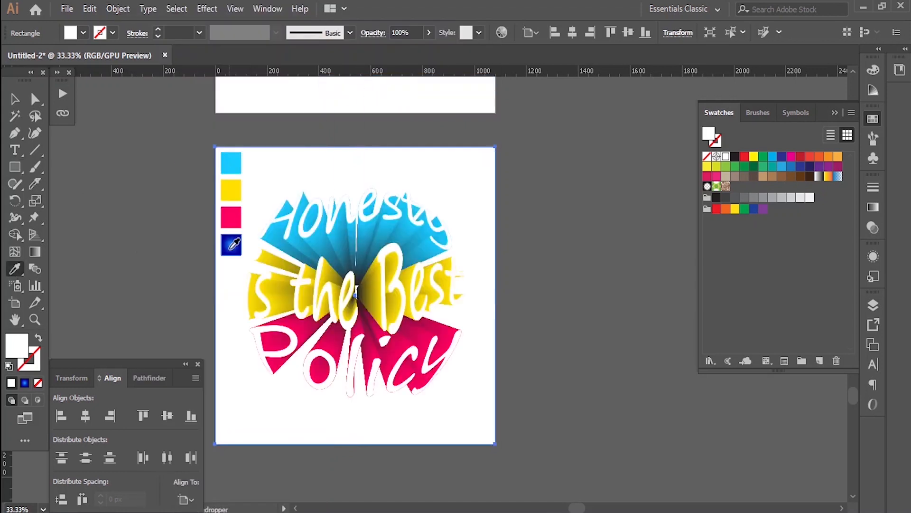
{"action": "left_click", "coordinate": [230, 244]}
{"action": "left_click", "coordinate": [15, 101]}
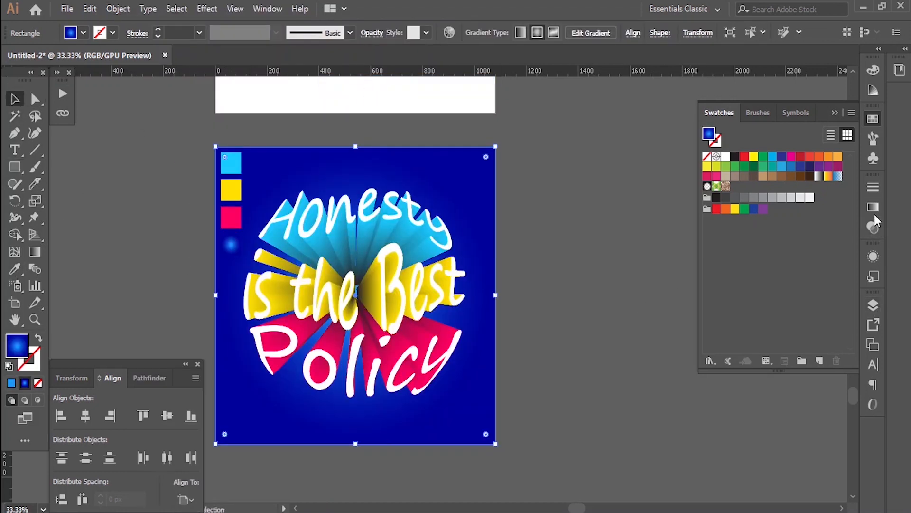
Enlarge the background's radial gradient by moving its light blue stop outward and extending its outer end beyond the artboard edge, then deselect
{"action": "left_click", "coordinate": [35, 251]}
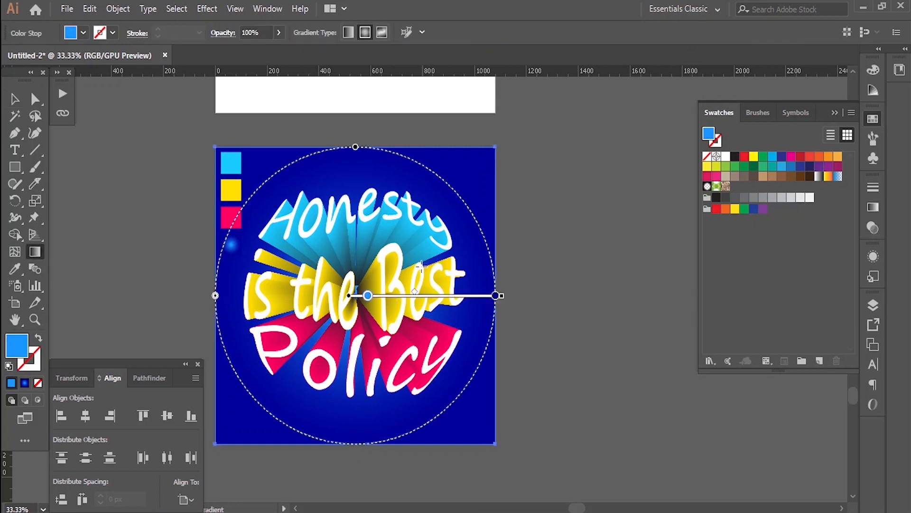
{"action": "mouse_move", "coordinate": [370, 297]}
{"action": "left_mouse_down"}
{"action": "mouse_move", "coordinate": [454, 299]}
{"action": "mouse_move", "coordinate": [433, 299]}
{"action": "left_mouse_up"}
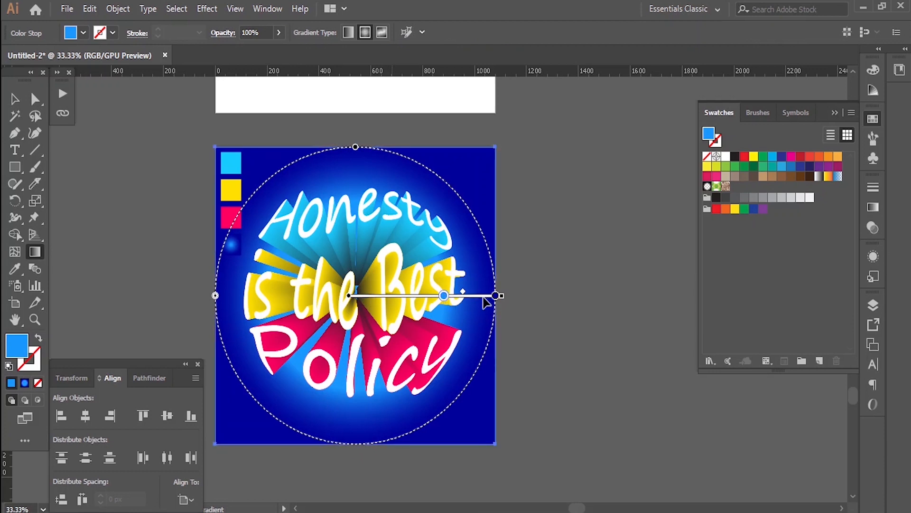
{"action": "mouse_move", "coordinate": [498, 296]}
{"action": "left_mouse_down"}
{"action": "mouse_move", "coordinate": [530, 308]}
{"action": "mouse_move", "coordinate": [514, 307]}
{"action": "left_mouse_up"}
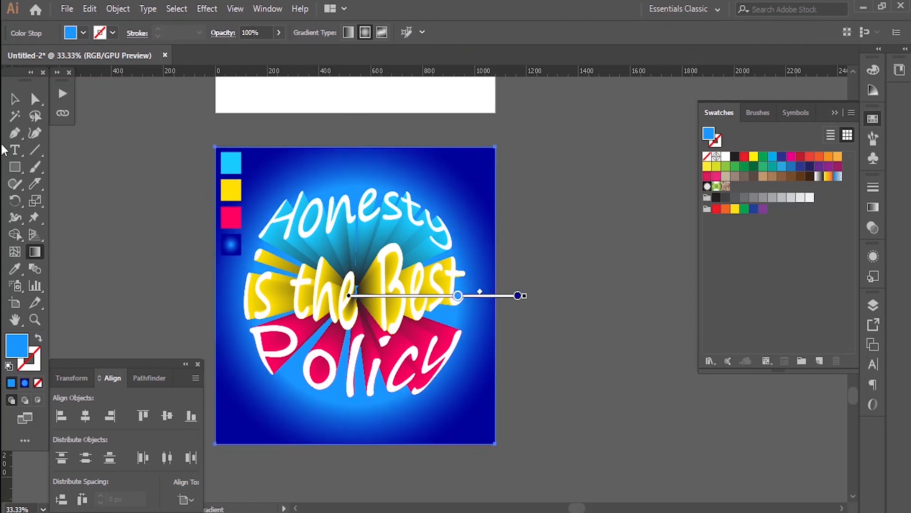
{"action": "left_click", "coordinate": [14, 100]}
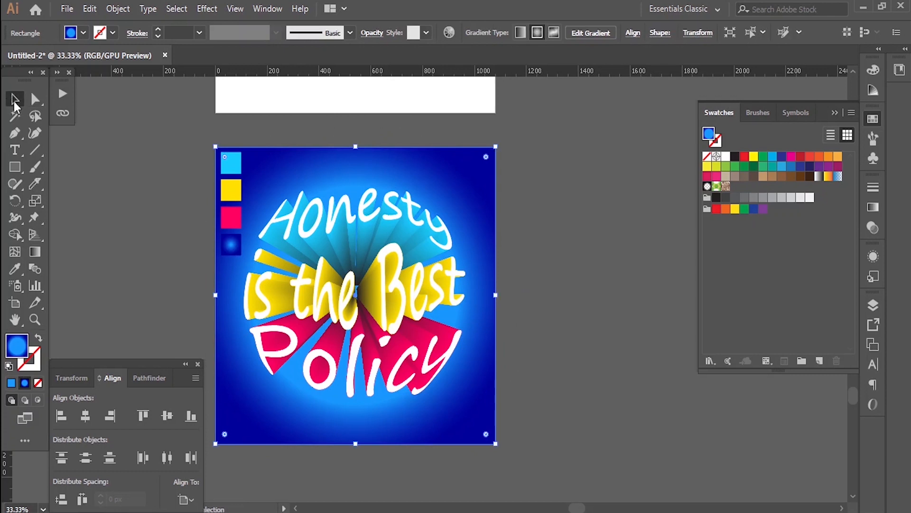
{"action": "left_click", "coordinate": [510, 188]}
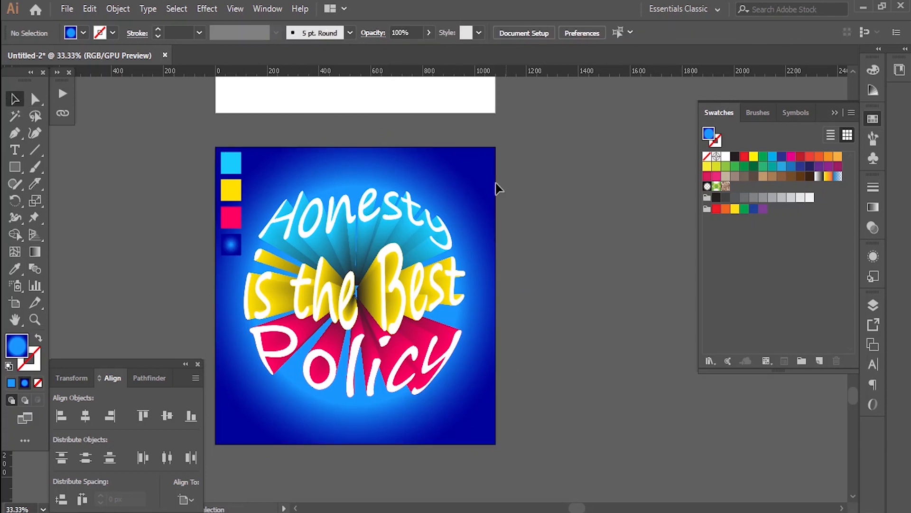
Apply a Multiply drop shadow to the white lettering with 30% opacity, 5 px X and Y offsets and 5 px blur, then deselect
{"action": "left_click", "coordinate": [363, 218]}
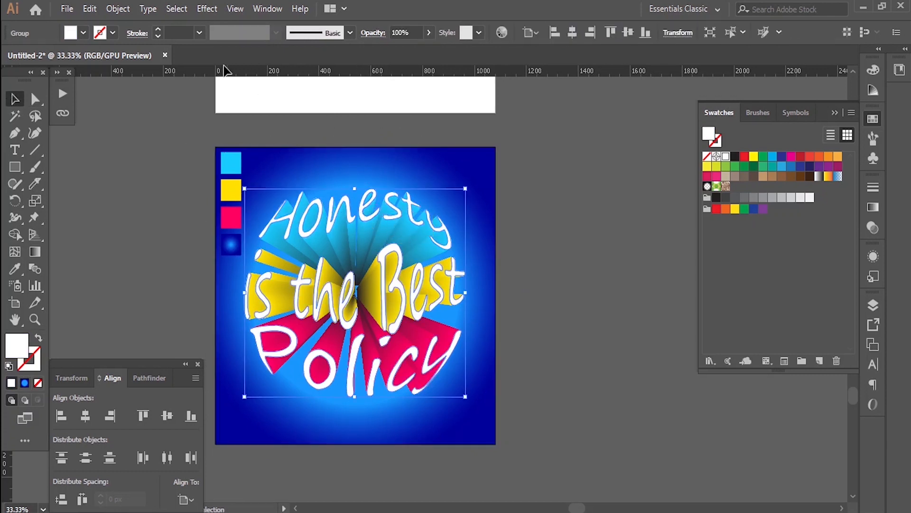
{"action": "left_click", "coordinate": [208, 11]}
{"action": "mouse_move", "coordinate": [285, 172]}
{"action": "left_click", "coordinate": [428, 173]}
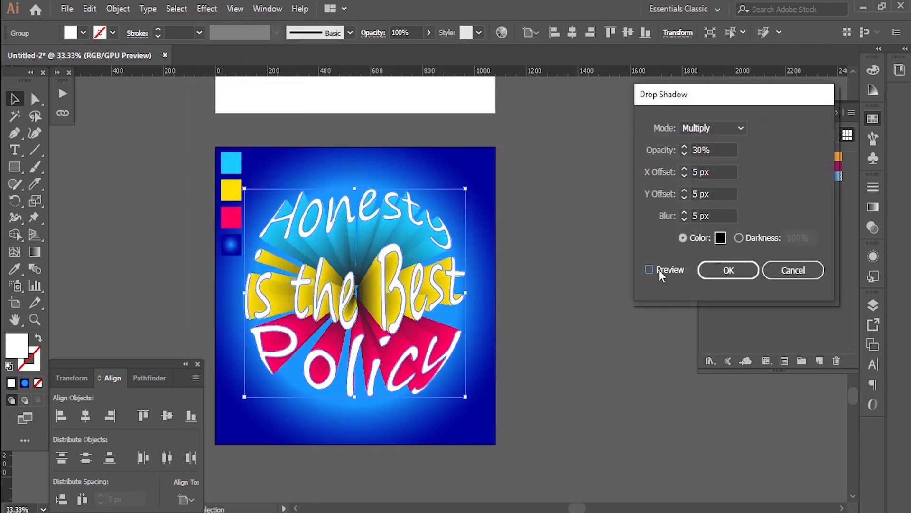
{"action": "left_click", "coordinate": [649, 269]}
{"action": "left_click", "coordinate": [717, 173]}
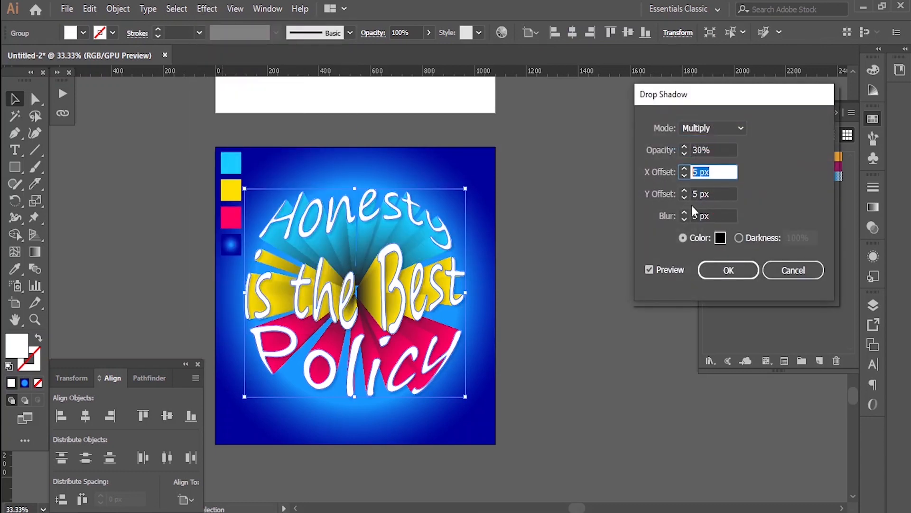
{"action": "left_click", "coordinate": [713, 194]}
{"action": "left_click", "coordinate": [712, 217]}
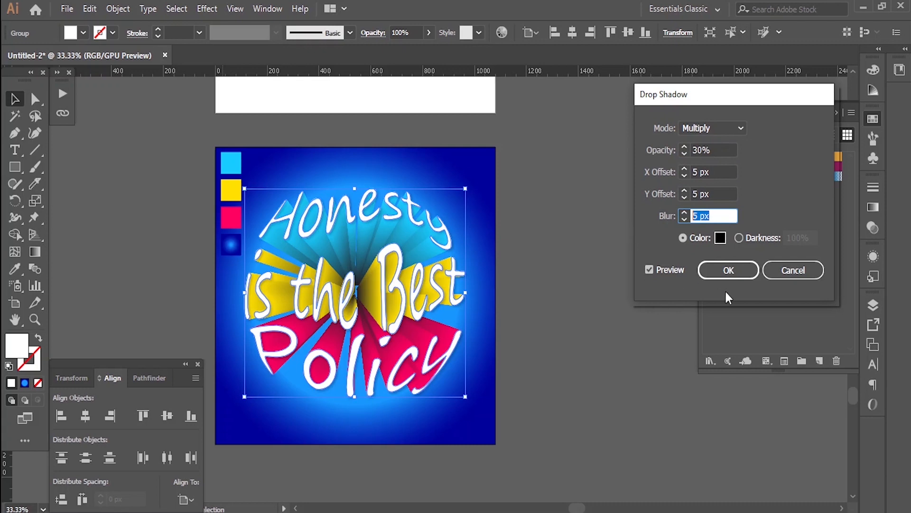
{"action": "left_click", "coordinate": [726, 269]}
{"action": "left_click", "coordinate": [535, 283]}
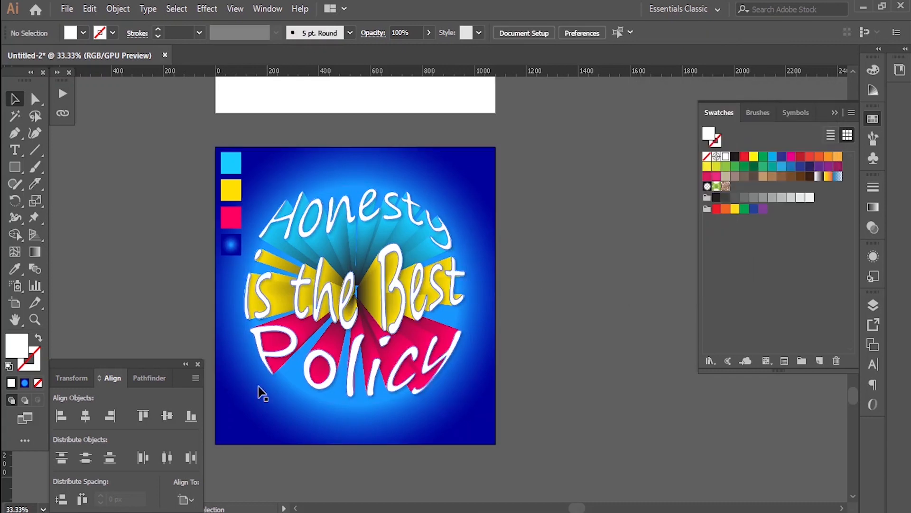
Draw a small white square on the blue background just above the "n" of Honesty
{"action": "scroll", "coordinate": [268, 328], "scroll_direction": "up", "scroll_amount": 3}
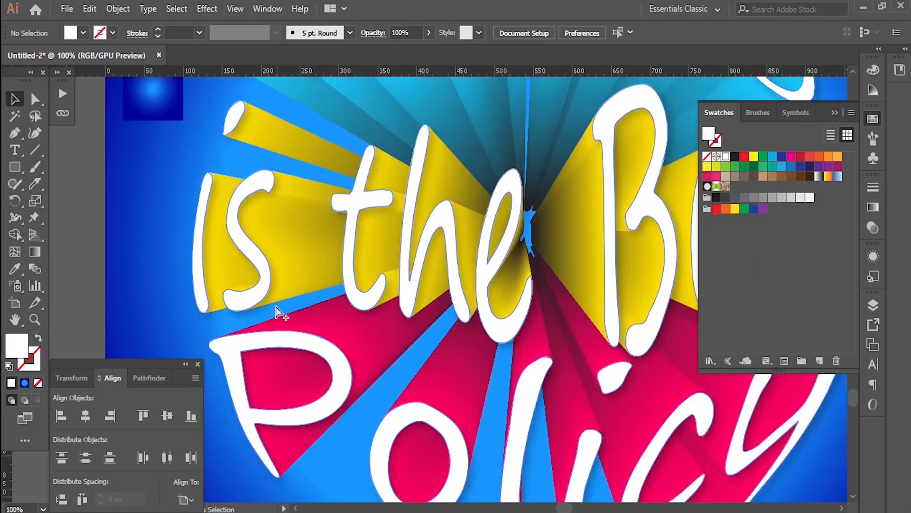
{"action": "scroll", "coordinate": [277, 310], "scroll_direction": "down", "scroll_amount": 2}
{"action": "scroll", "coordinate": [426, 331], "scroll_direction": "down", "scroll_amount": 1}
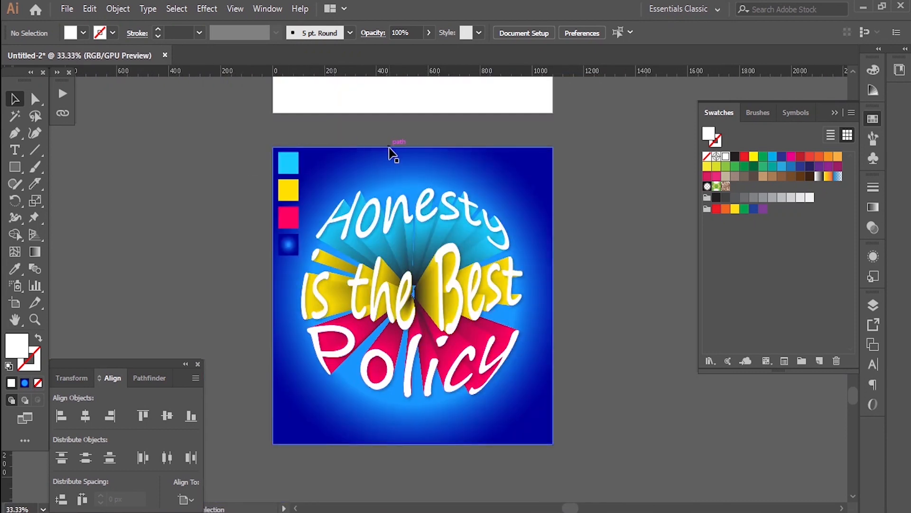
{"action": "scroll", "coordinate": [420, 160], "scroll_direction": "up", "scroll_amount": 1}
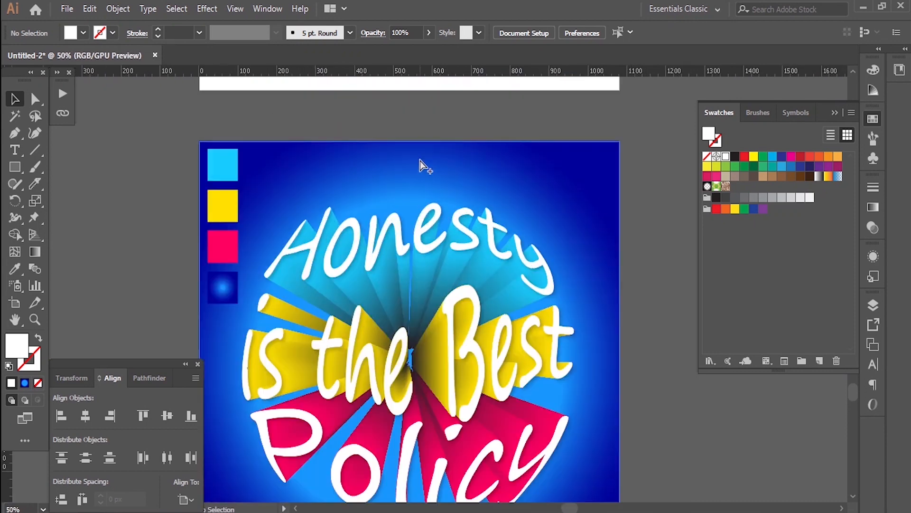
{"action": "left_click", "coordinate": [18, 168]}
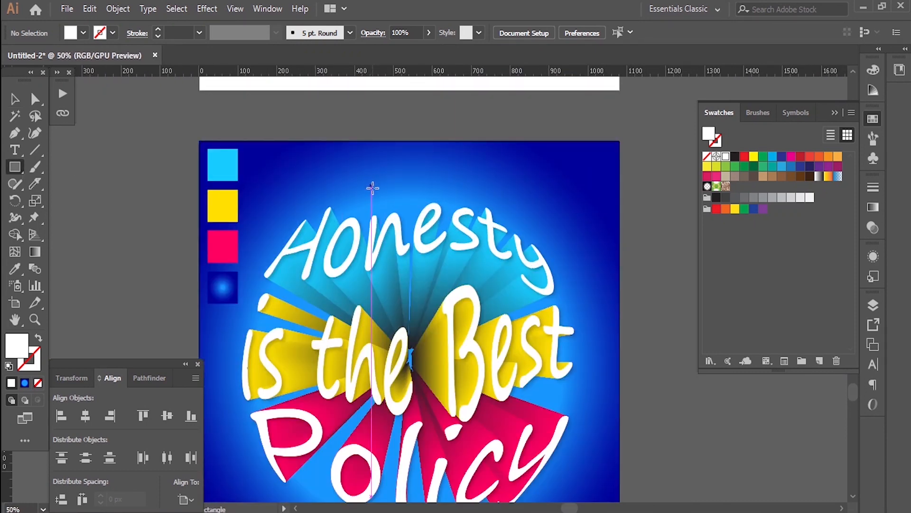
{"action": "left_click_drag", "start_coordinate": [372, 187], "coordinate": [388, 204]}
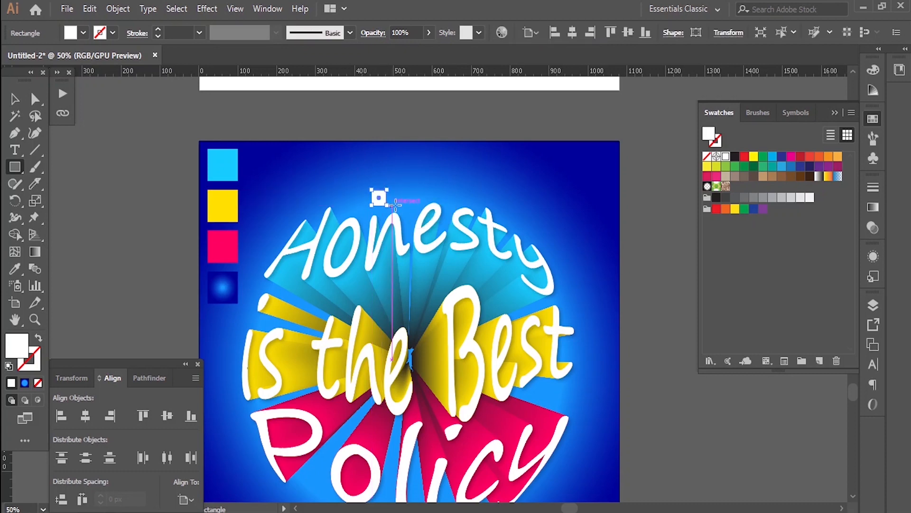
Apply a Pucker & Bloat effect with preview at about -85% to turn the small square into a four-pointed star
{"action": "left_click", "coordinate": [206, 9]}
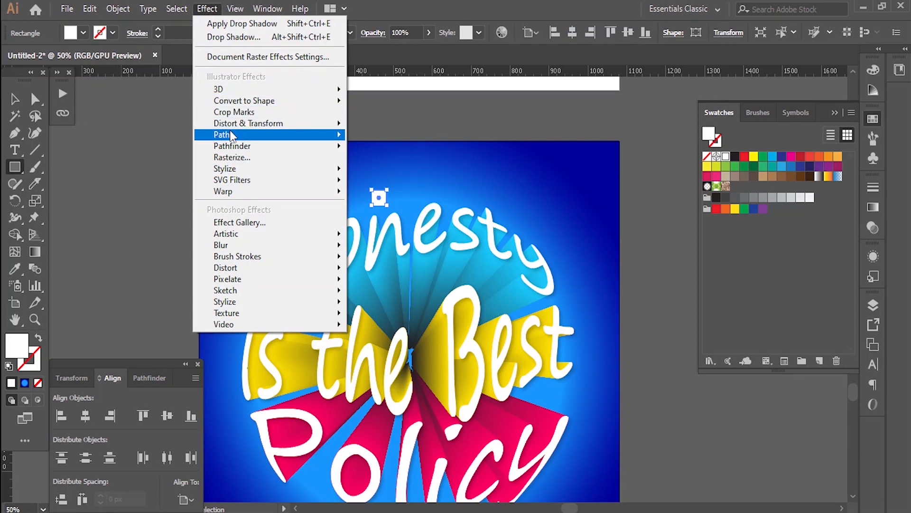
{"action": "mouse_move", "coordinate": [304, 125]}
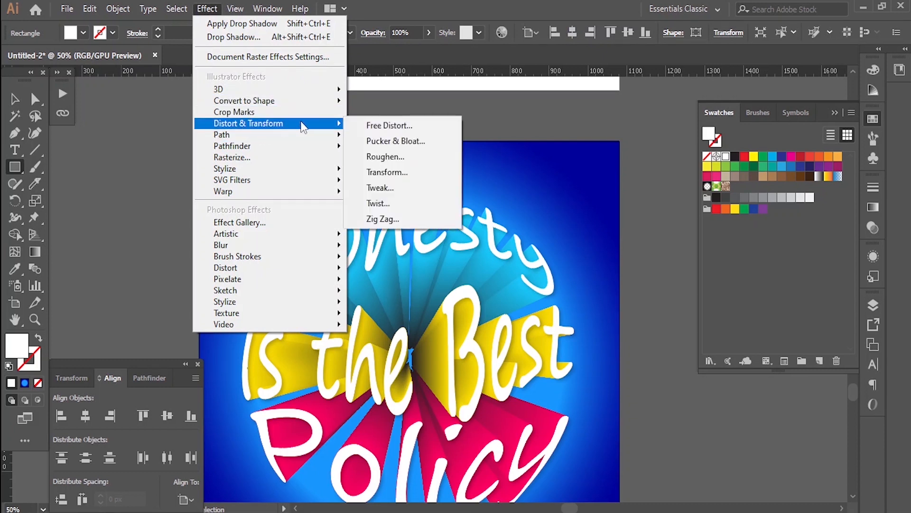
{"action": "left_click", "coordinate": [401, 143]}
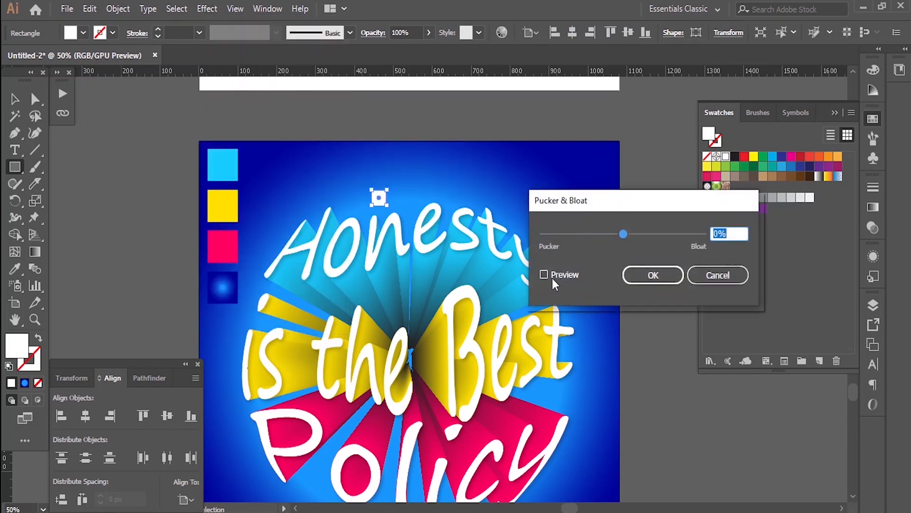
{"action": "left_click", "coordinate": [546, 273]}
{"action": "left_click", "coordinate": [598, 234]}
{"action": "left_click_drag", "start_coordinate": [591, 235], "coordinate": [585, 235]}
{"action": "left_click", "coordinate": [648, 274]}
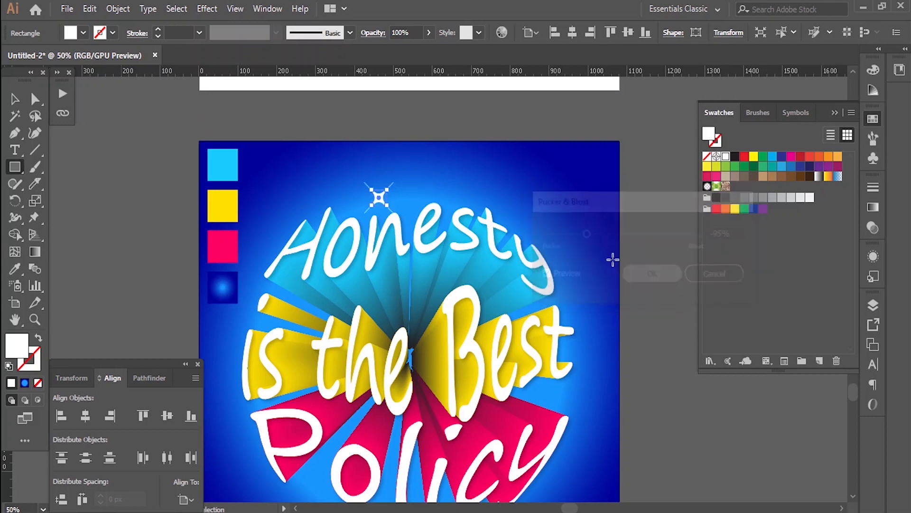
Expand the star's appearance into an editable path and select the star
{"action": "left_click", "coordinate": [117, 8]}
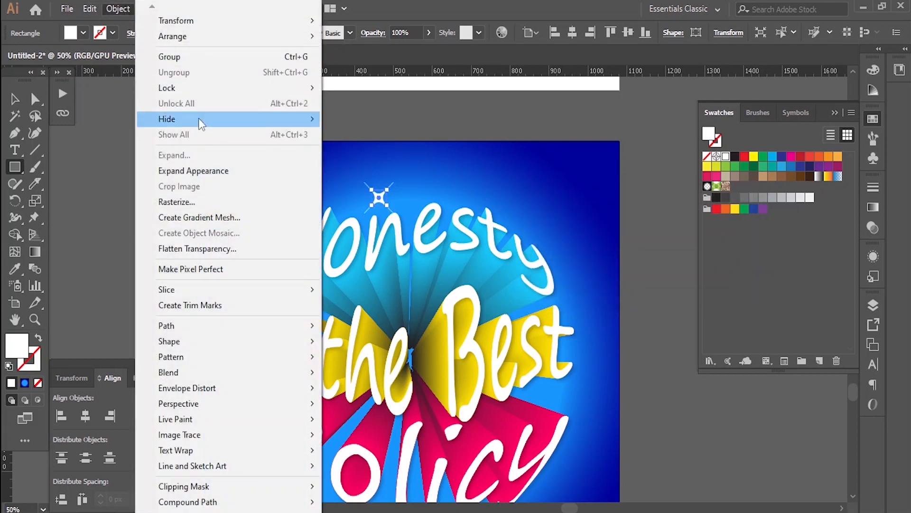
{"action": "left_click", "coordinate": [204, 172]}
{"action": "scroll", "coordinate": [394, 208], "scroll_direction": "up", "scroll_amount": 3}
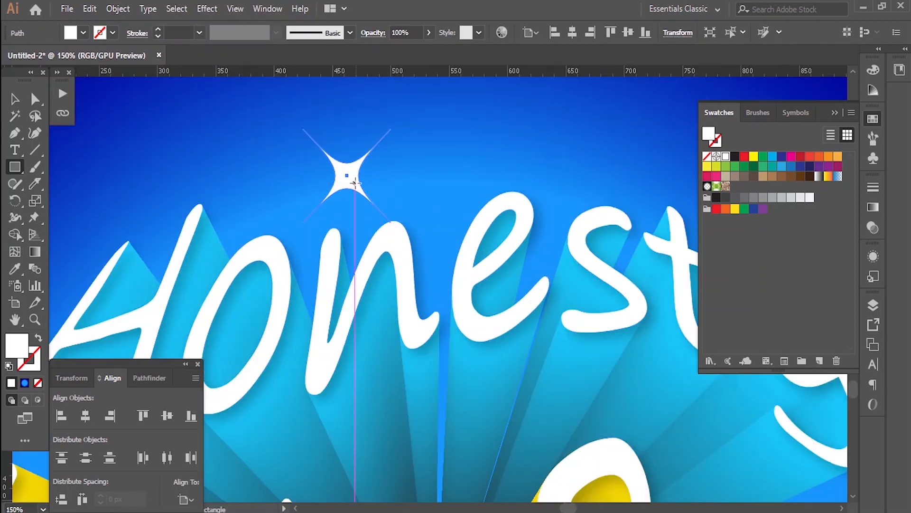
{"action": "left_click", "coordinate": [16, 99]}
{"action": "scroll", "coordinate": [319, 175], "scroll_direction": "down", "scroll_amount": 3}
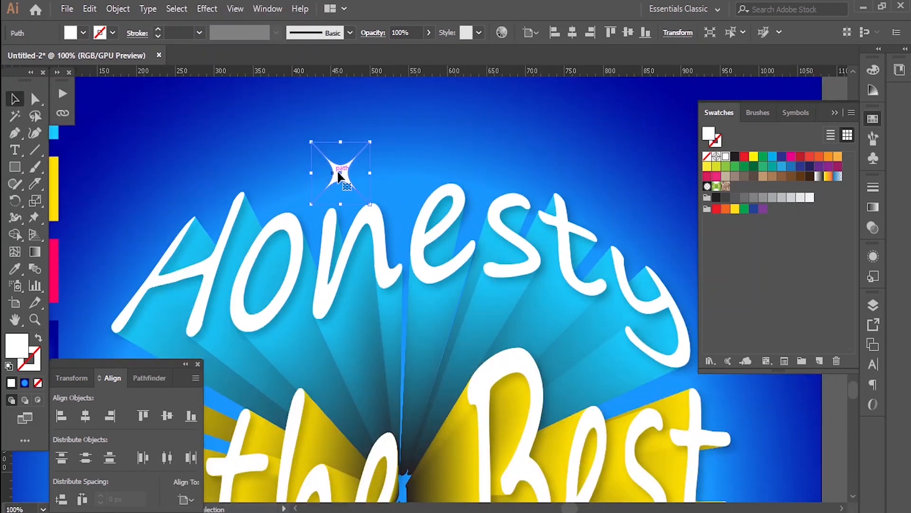
{"action": "left_click", "coordinate": [338, 171]}
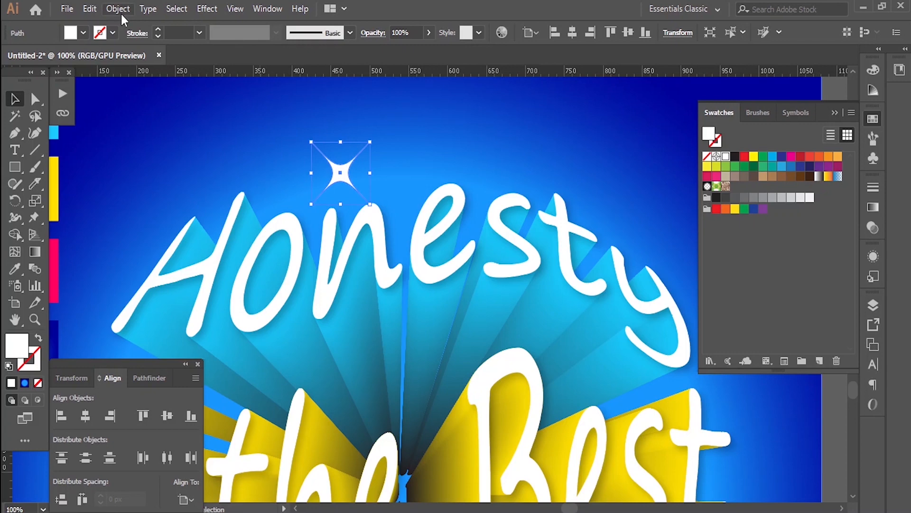
Apply a Gaussian Blur with a 52.1 pixel radius and preview enabled to give the star a soft glow
{"action": "left_click", "coordinate": [217, 10]}
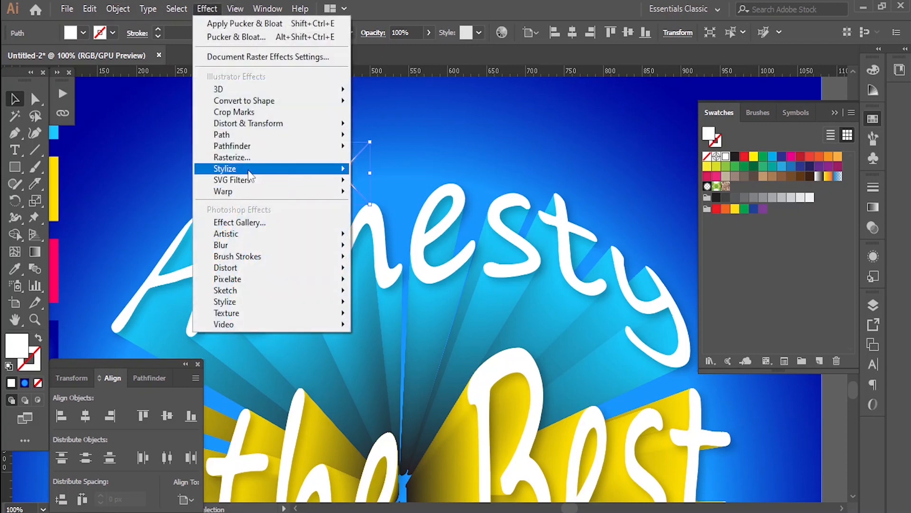
{"action": "mouse_move", "coordinate": [249, 171]}
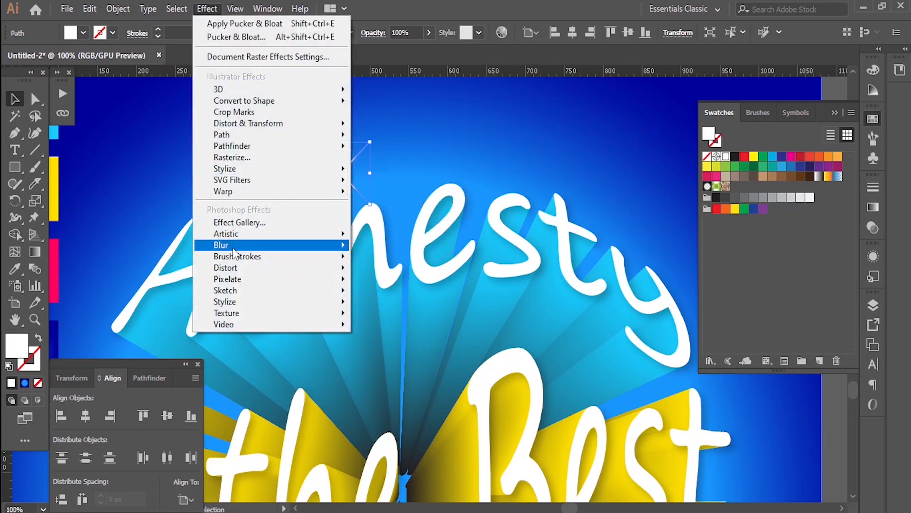
{"action": "mouse_move", "coordinate": [313, 246]}
{"action": "left_click", "coordinate": [400, 247]}
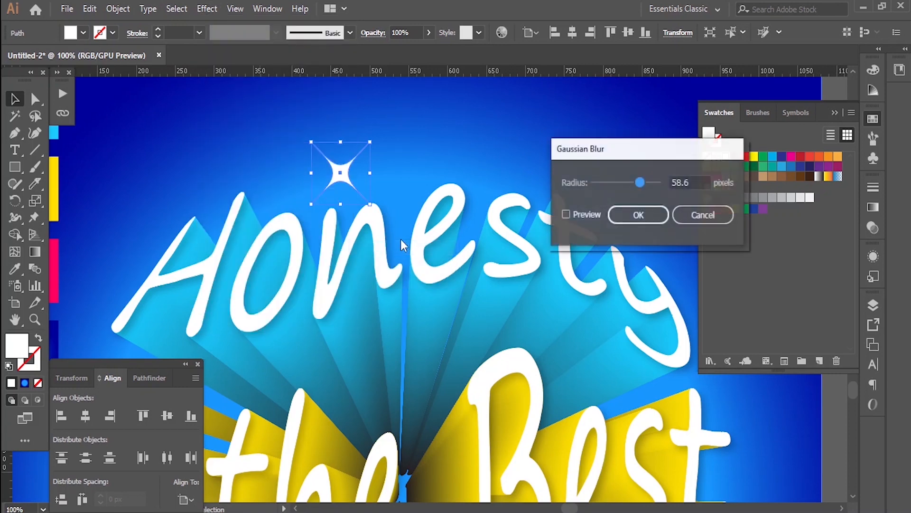
{"action": "left_click", "coordinate": [565, 214]}
{"action": "left_click_drag", "start_coordinate": [647, 184], "coordinate": [637, 183]}
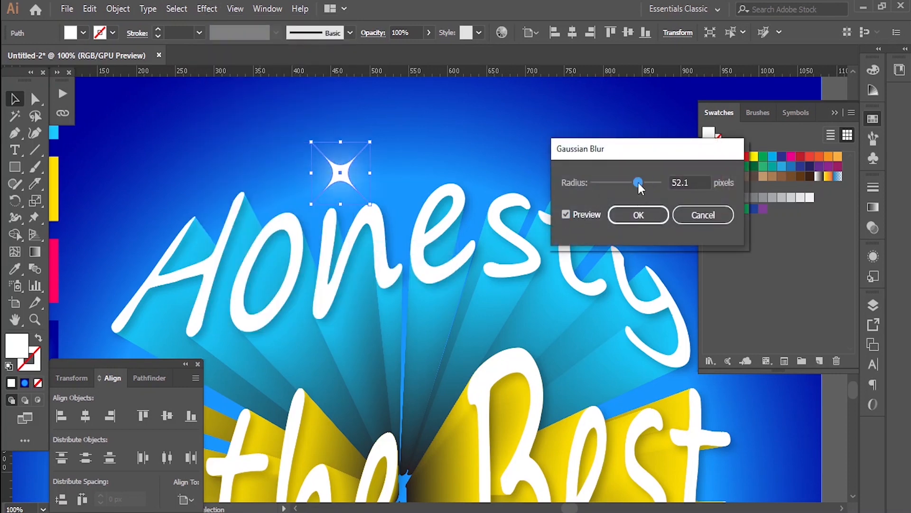
{"action": "left_click", "coordinate": [639, 216]}
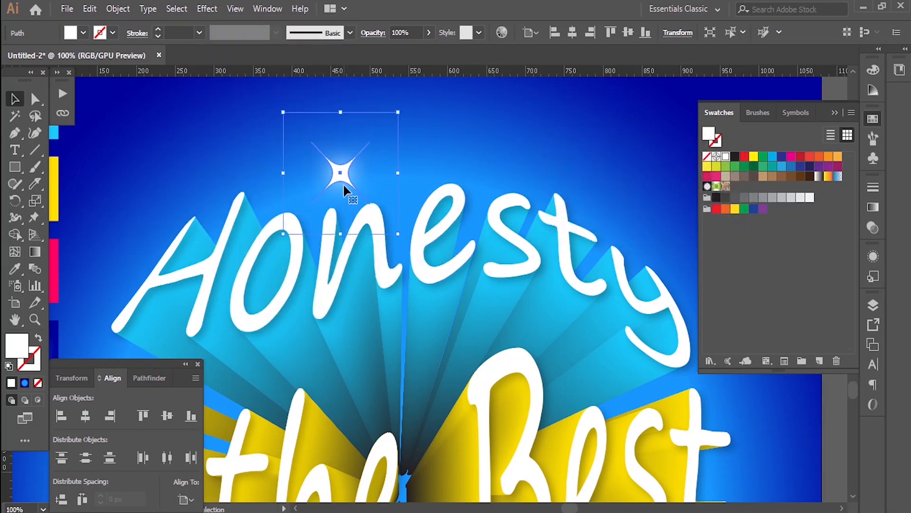
{"action": "scroll", "coordinate": [343, 185], "scroll_direction": "down", "scroll_amount": 3}
{"action": "scroll", "coordinate": [327, 180], "scroll_direction": "up", "scroll_amount": 3}
{"action": "left_click_drag", "start_coordinate": [318, 192], "coordinate": [467, 193]}
{"action": "key", "text": "ctrl+z"}
Group the star with its glow and place a copy to its right, above the "s" of Honesty
{"action": "scroll", "coordinate": [336, 205], "scroll_direction": "left", "scroll_amount": 1}
{"action": "scroll", "coordinate": [335, 203], "scroll_direction": "up", "scroll_amount": 1}
{"action": "left_click", "coordinate": [334, 201]}
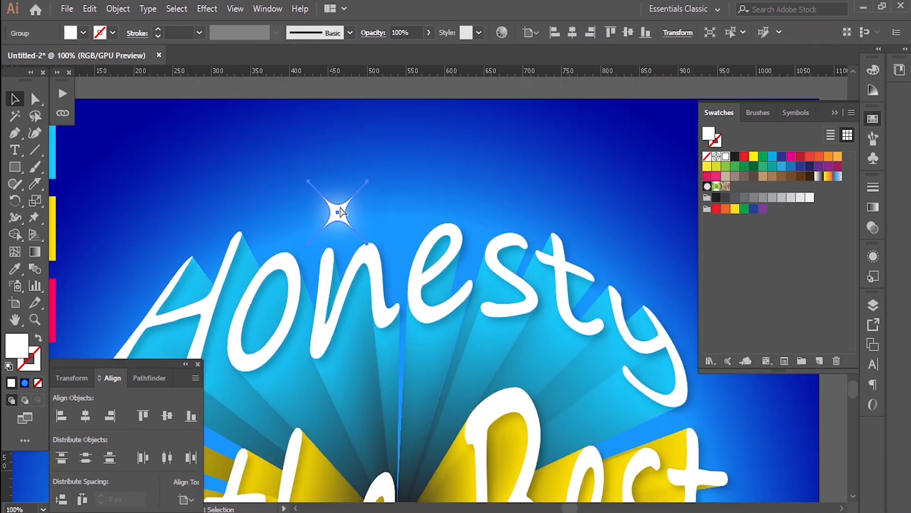
{"action": "left_click_drag", "start_coordinate": [333, 201], "coordinate": [489, 216]}
{"action": "scroll", "coordinate": [508, 176], "scroll_direction": "down", "scroll_amount": 2}
{"action": "scroll", "coordinate": [505, 151], "scroll_direction": "down", "scroll_amount": 1}
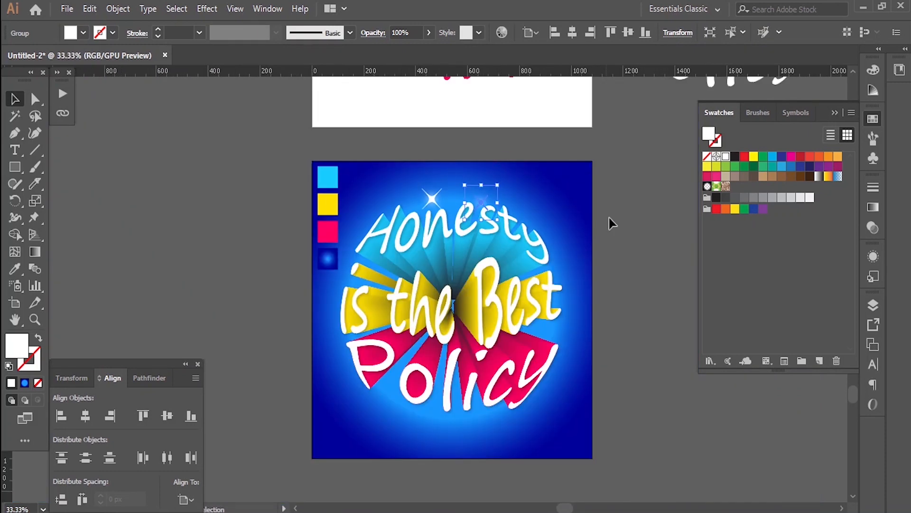
Place a copy of the glowing star near the lower end of the "P" of Policy
{"action": "left_click", "coordinate": [620, 241]}
{"action": "scroll", "coordinate": [512, 219], "scroll_direction": "up", "scroll_amount": 1}
{"action": "scroll", "coordinate": [349, 159], "scroll_direction": "down", "scroll_amount": 1}
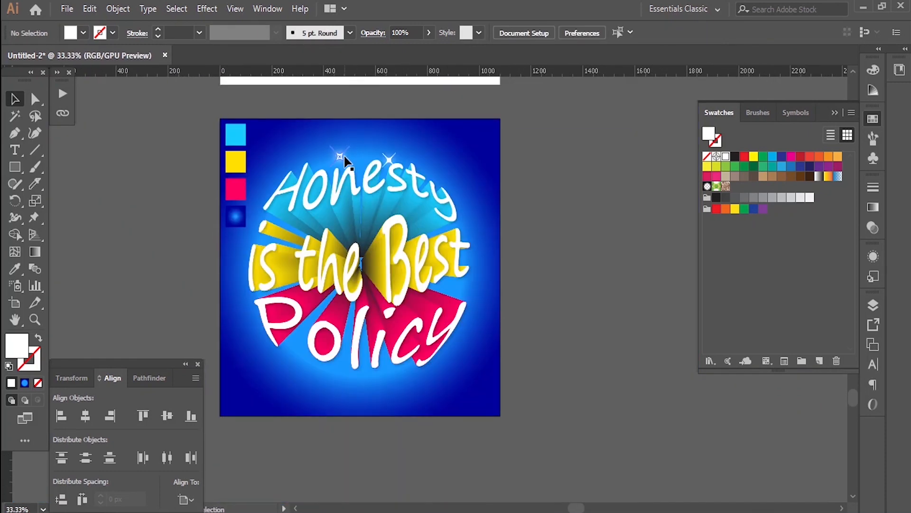
{"action": "left_click_drag", "start_coordinate": [340, 157], "coordinate": [294, 353]}
{"action": "left_click", "coordinate": [377, 442]}
Place a smaller copy of the star just below the gap between the "i" and "c" of Policy
{"action": "left_click_drag", "start_coordinate": [298, 358], "coordinate": [408, 375]}
{"action": "scroll", "coordinate": [402, 378], "scroll_direction": "up", "scroll_amount": 3}
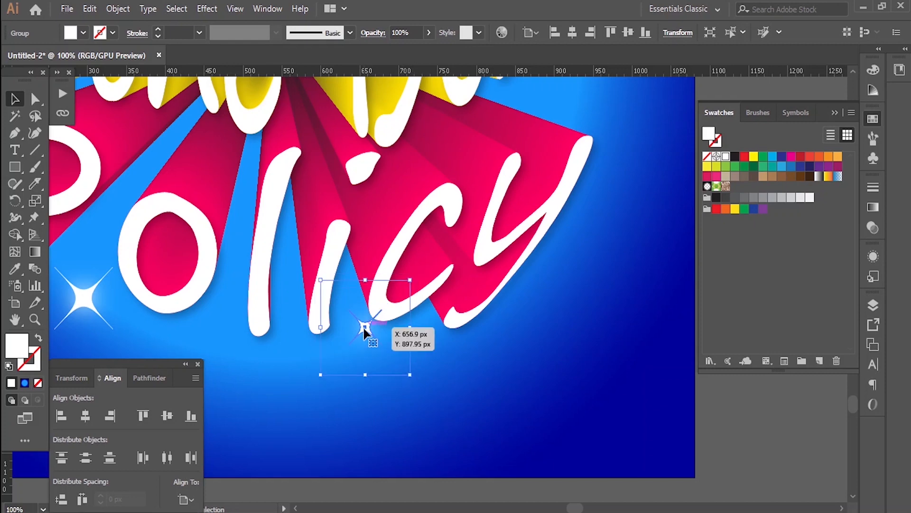
{"action": "scroll", "coordinate": [360, 327], "scroll_direction": "down", "scroll_amount": 4}
{"action": "left_click", "coordinate": [421, 414]}
Add another star copy just below the "t" of Best, near the edge of the lettering
{"action": "scroll", "coordinate": [358, 277], "scroll_direction": "up", "scroll_amount": 2}
{"action": "scroll", "coordinate": [281, 392], "scroll_direction": "up", "scroll_amount": 2}
{"action": "left_click_drag", "start_coordinate": [257, 369], "coordinate": [570, 238]}
{"action": "scroll", "coordinate": [647, 358], "scroll_direction": "down", "scroll_amount": 2}
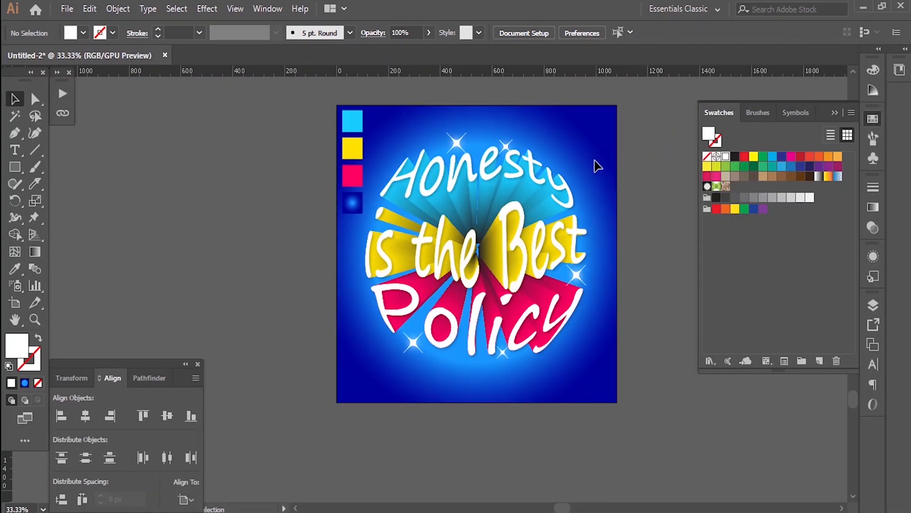
Replace the light blue of the background rectangle's radial gradient with the suggested in-gamut colour
{"action": "left_click", "coordinate": [593, 145]}
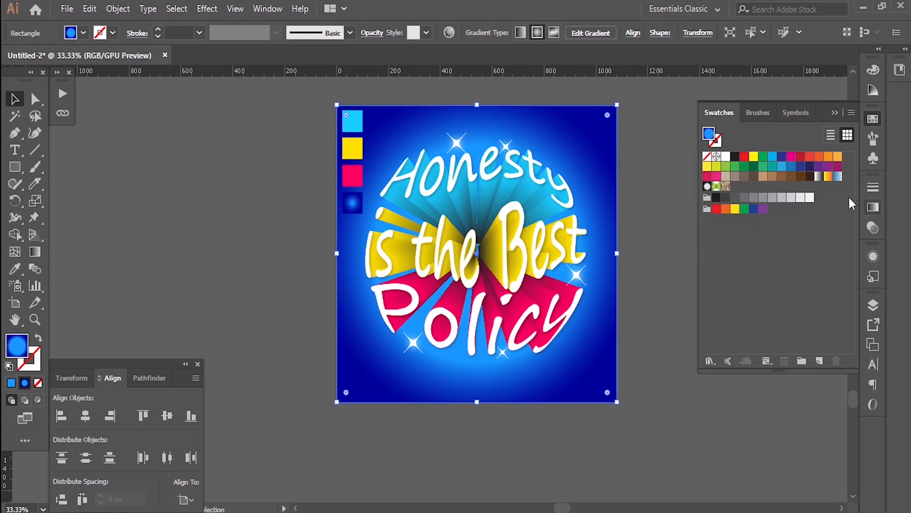
{"action": "left_click", "coordinate": [873, 70]}
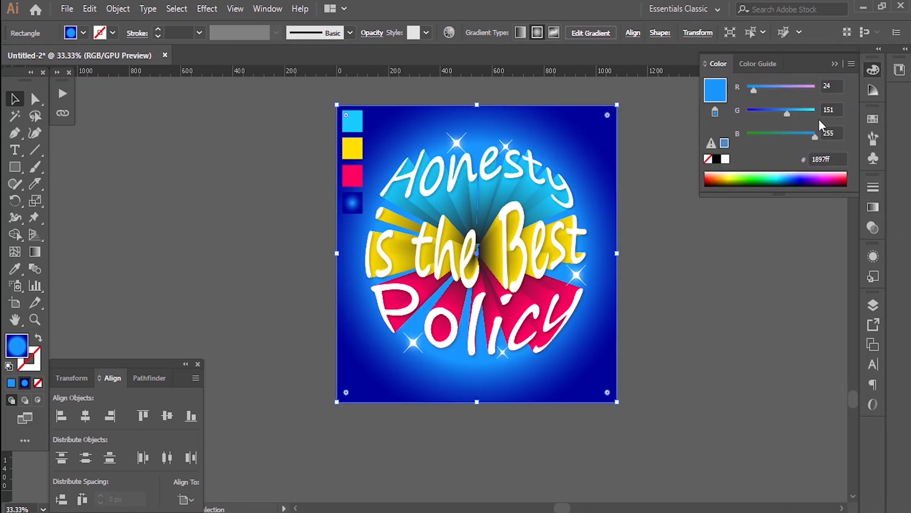
{"action": "left_click", "coordinate": [725, 143]}
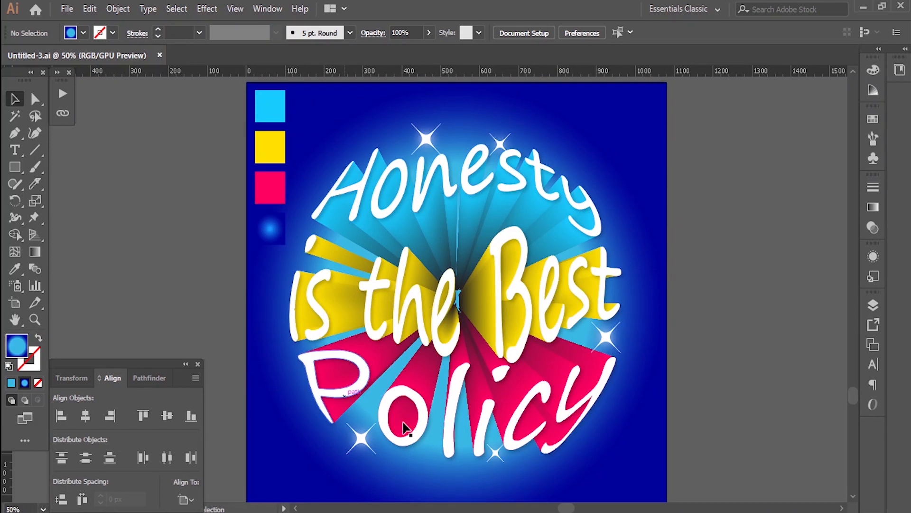
Review the artboards from the finished design back through the blended, coloured and warped lettering to the grey circle's divided sections
{"action": "scroll", "coordinate": [709, 352], "scroll_direction": "up", "scroll_amount": 10}
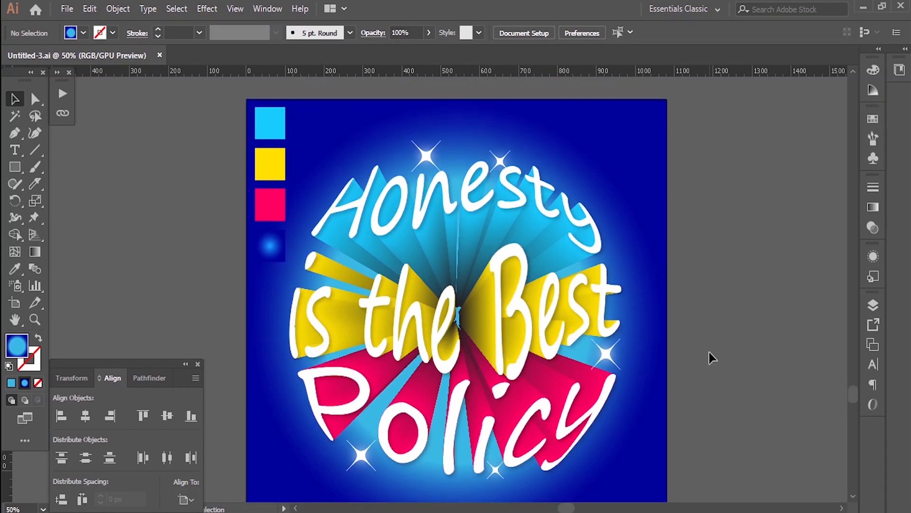
{"action": "scroll", "coordinate": [716, 346], "scroll_direction": "up", "scroll_amount": 3}
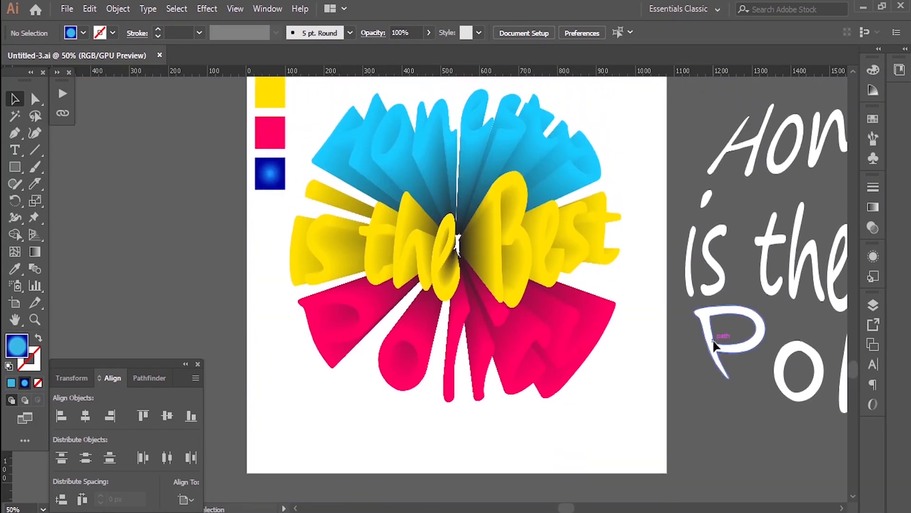
{"action": "left_click", "coordinate": [724, 276]}
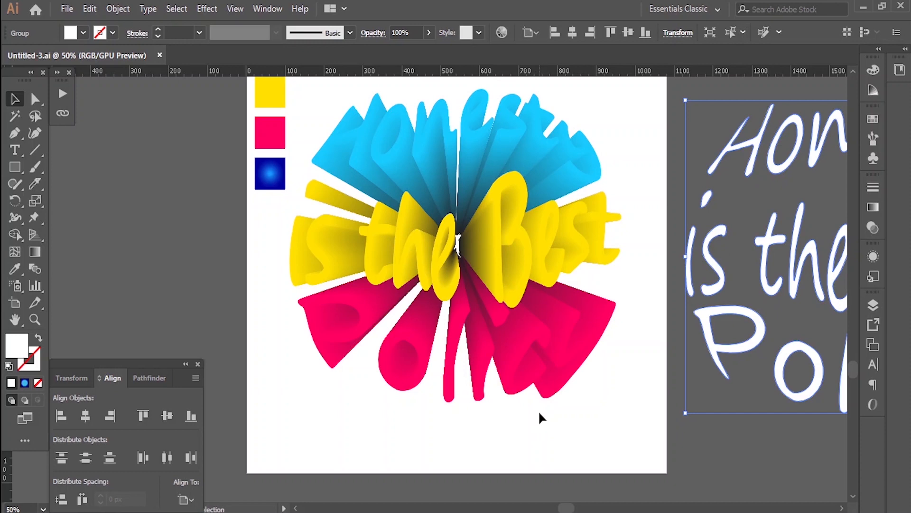
{"action": "scroll", "coordinate": [538, 410], "scroll_direction": "up", "scroll_amount": 10}
{"action": "scroll", "coordinate": [531, 352], "scroll_direction": "up", "scroll_amount": 5}
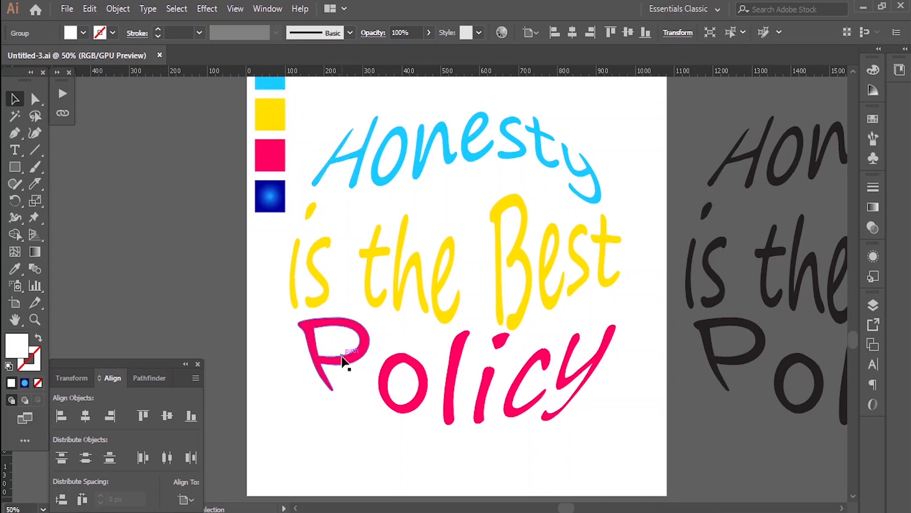
{"action": "scroll", "coordinate": [560, 268], "scroll_direction": "up", "scroll_amount": 12}
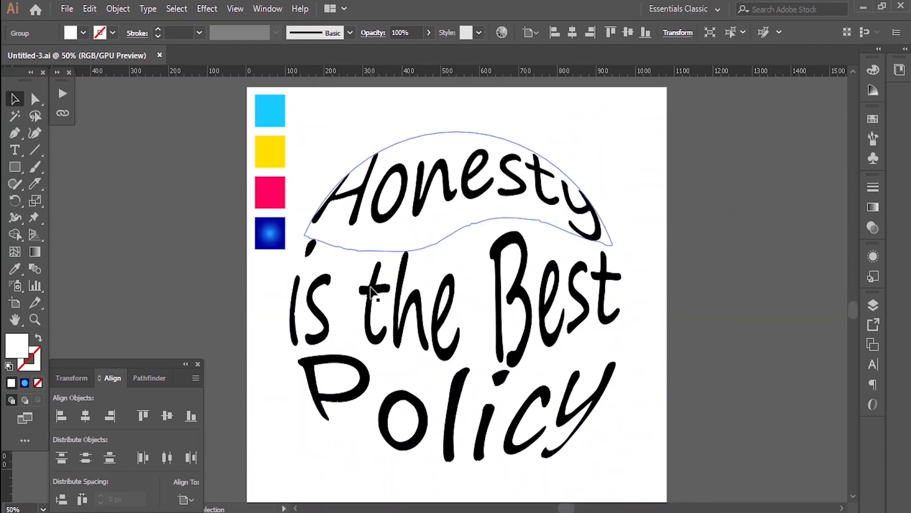
{"action": "scroll", "coordinate": [437, 382], "scroll_direction": "up", "scroll_amount": 10}
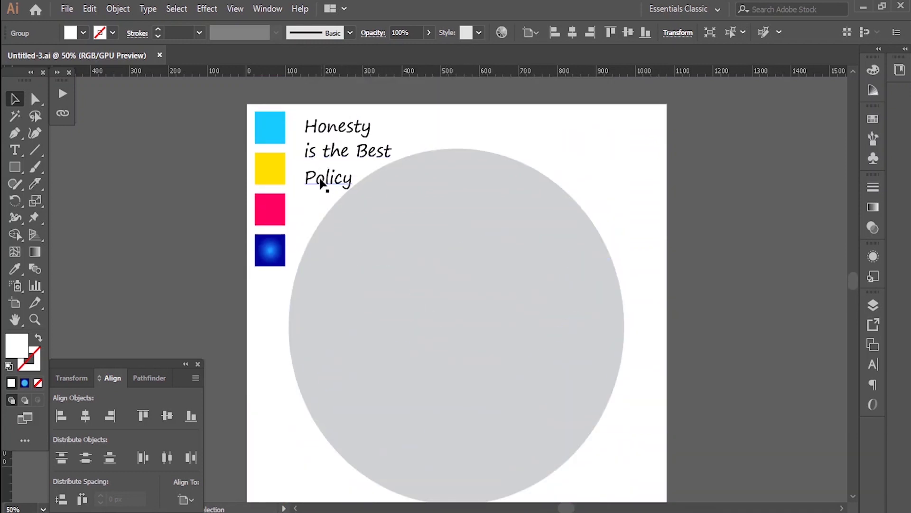
{"action": "left_click", "coordinate": [401, 245]}
{"action": "left_click", "coordinate": [421, 338]}
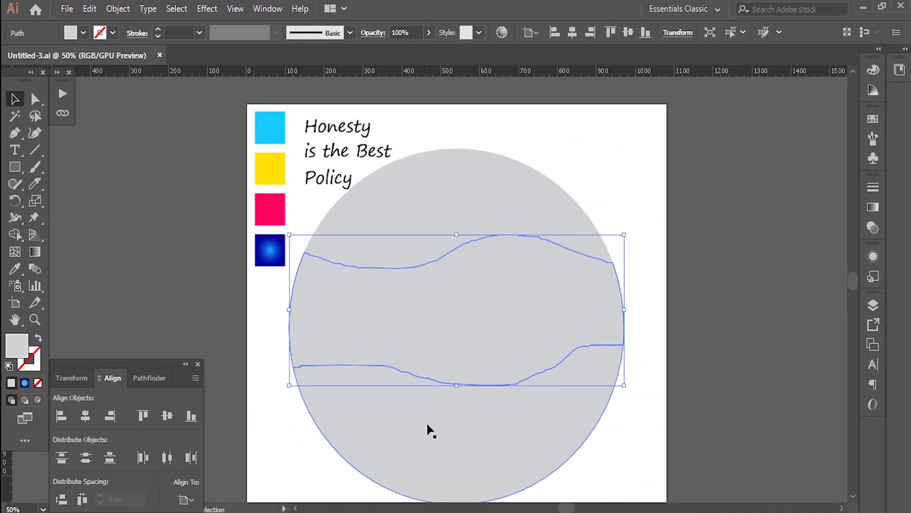
{"action": "left_click", "coordinate": [427, 425]}
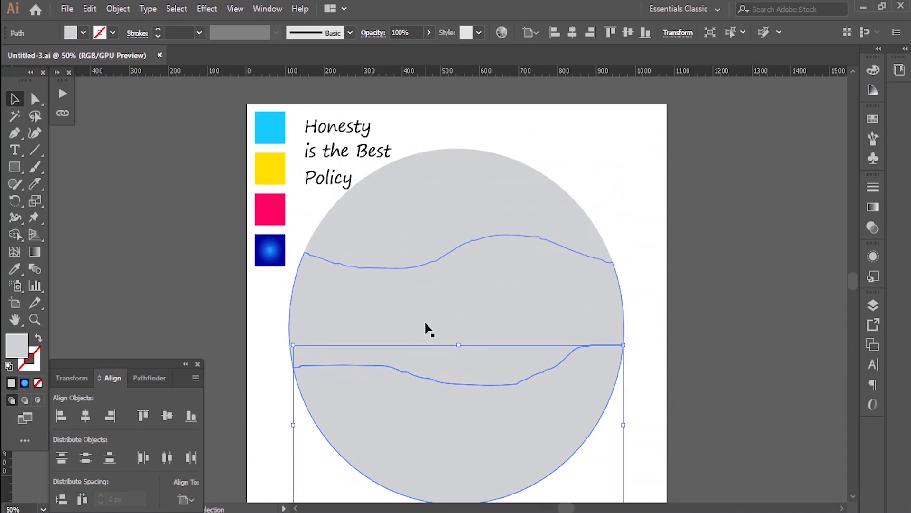